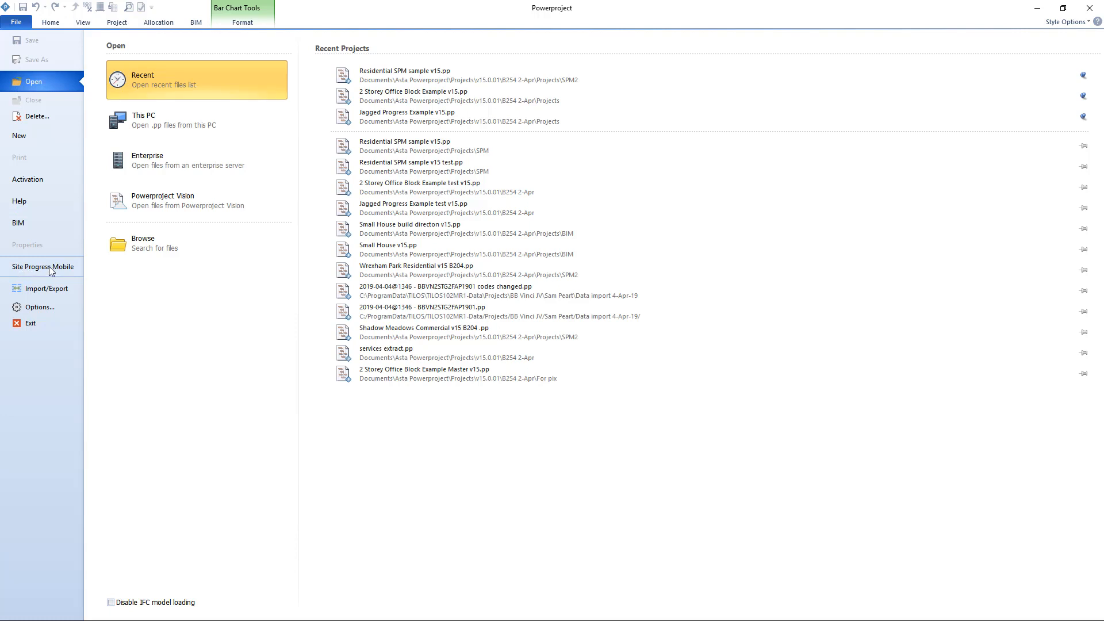
Open Site Progress Mobile and log in with the account that is already signed in.
left_click(68, 270)
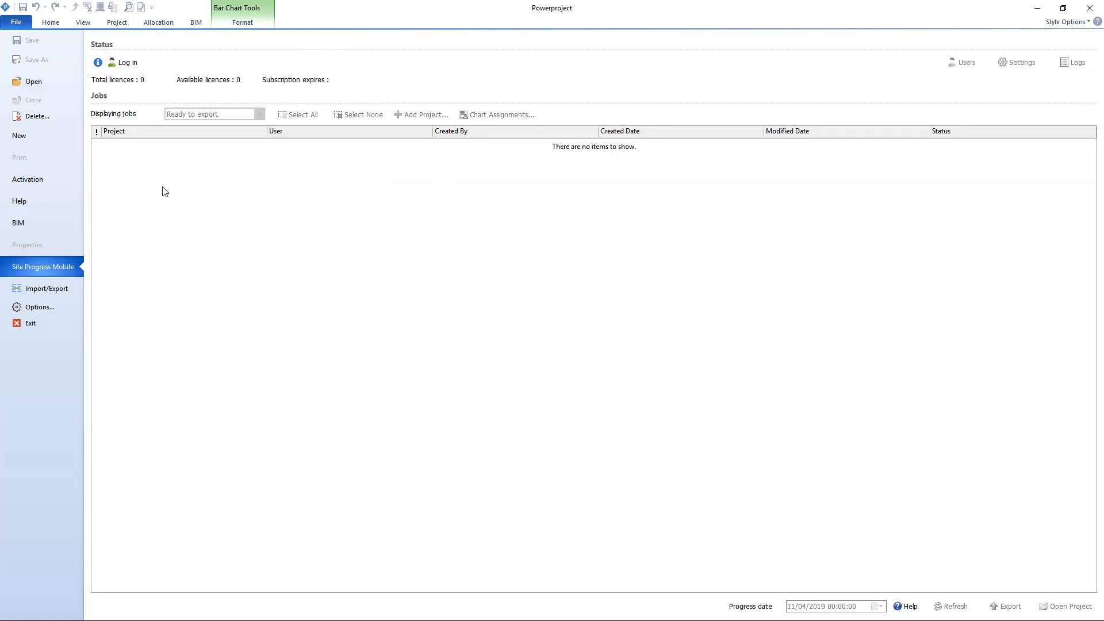
left_click(127, 63)
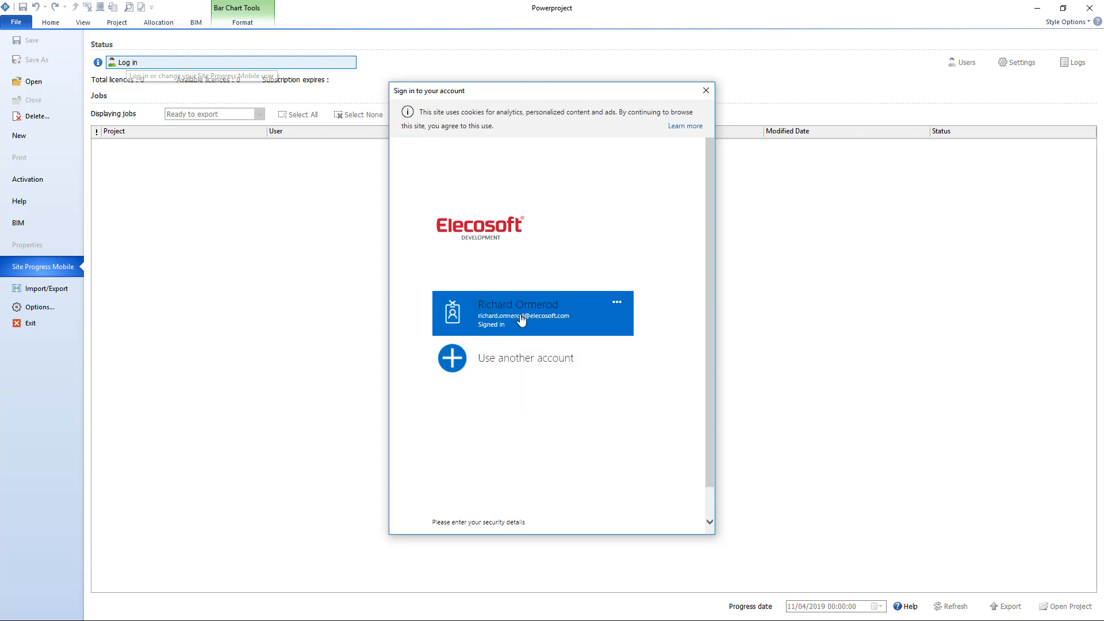
left_click(590, 329)
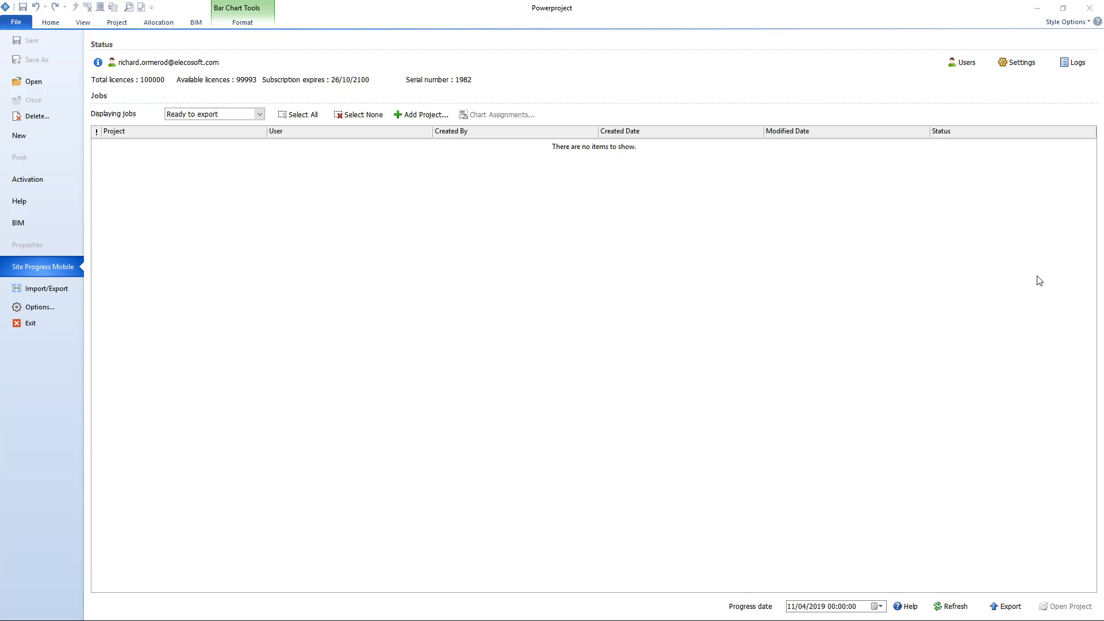
Add a new user to the Site Progress Mobile users and enter the person's full name as the username.
left_click(961, 67)
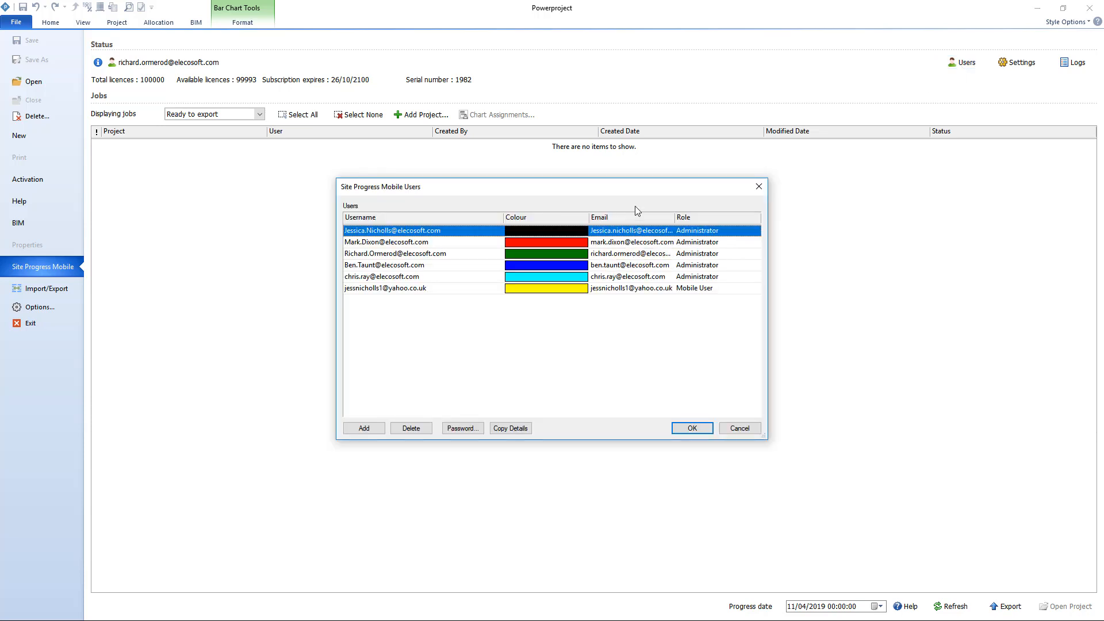
left_click_drag(637, 195, 644, 112)
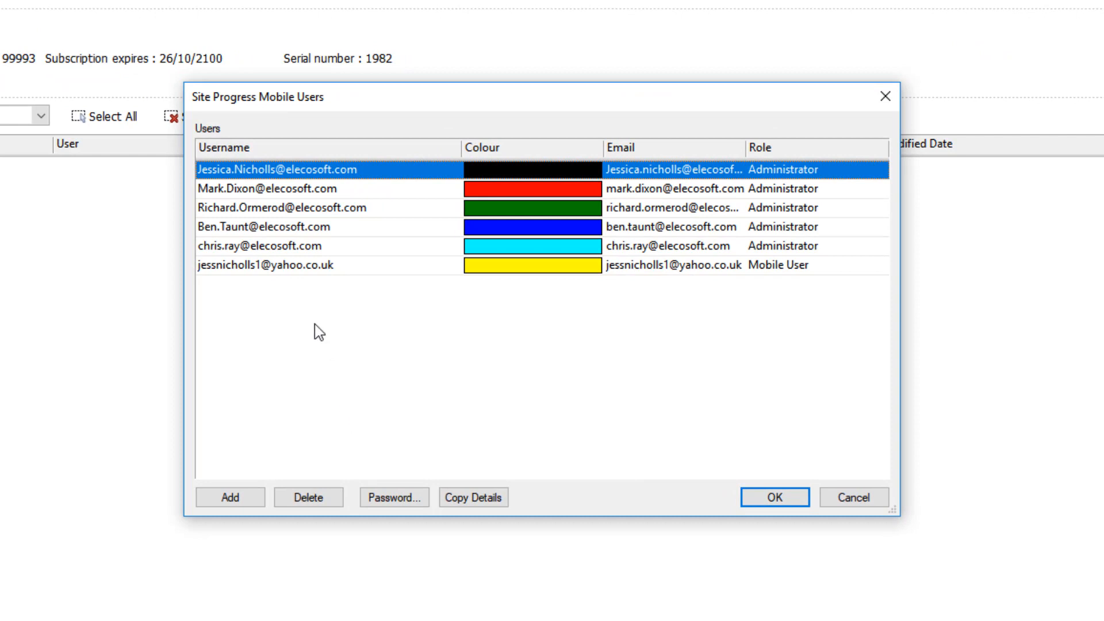
left_click(241, 498)
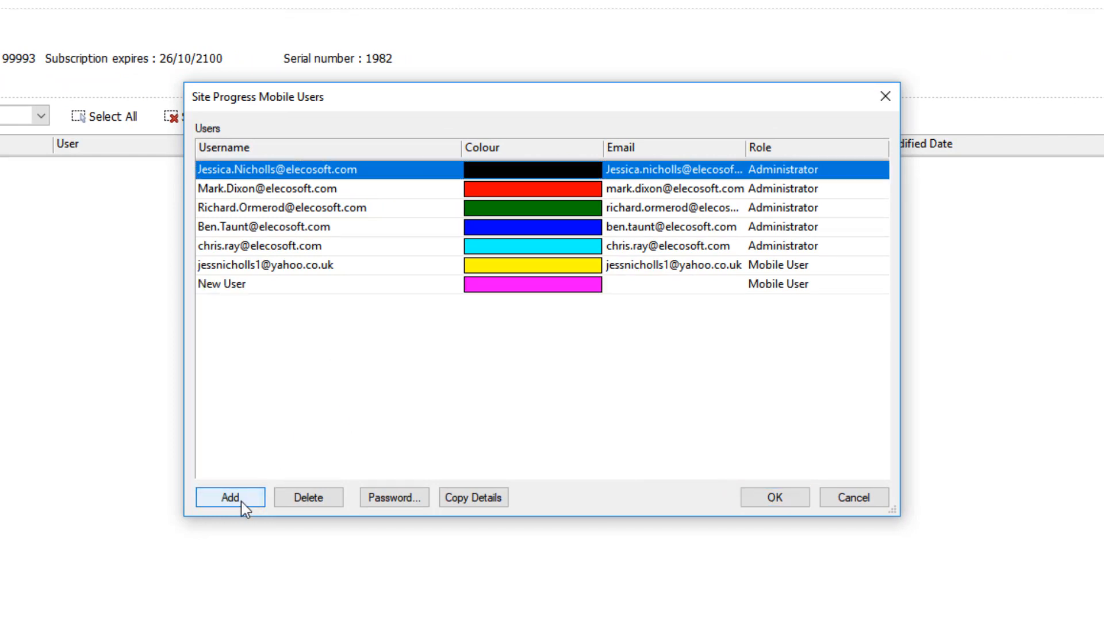
double_click(335, 284)
key("BackSpace")
key("BackSpace")
key("BackSpace")
key("BackSpace")
key("BackSpace")
key("BackSpace")
key("BackSpace")
key("BackSpace")
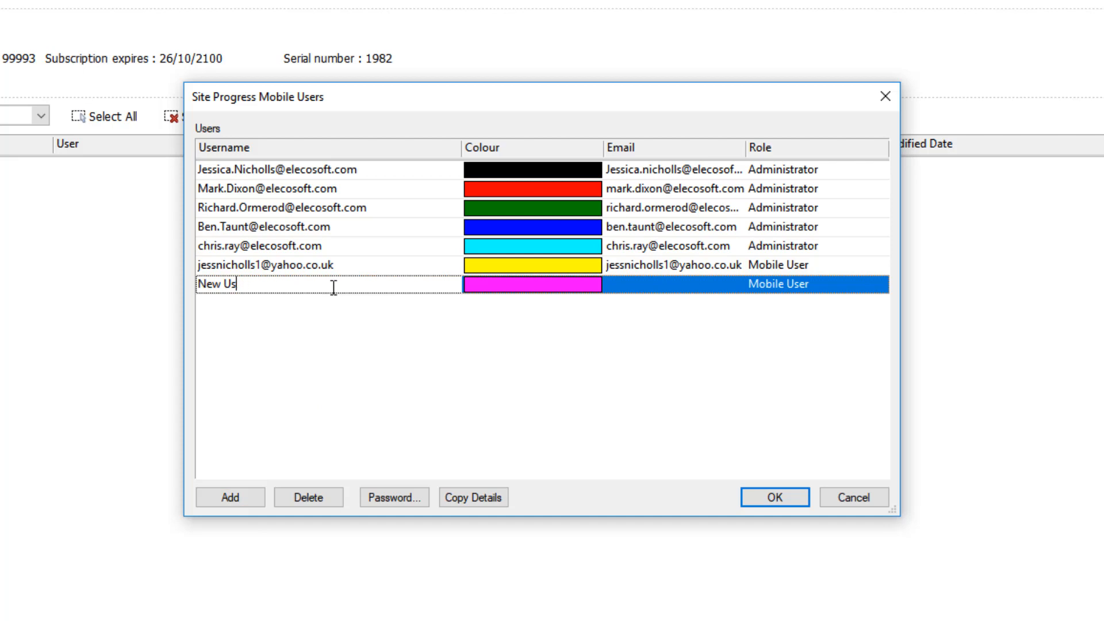
type("Kim")
key("BackSpace")
key("BackSpace")
key("BackSpace")
Enter the new user's e-mail address in the Site Progress Mobile users list.
left_click(668, 285)
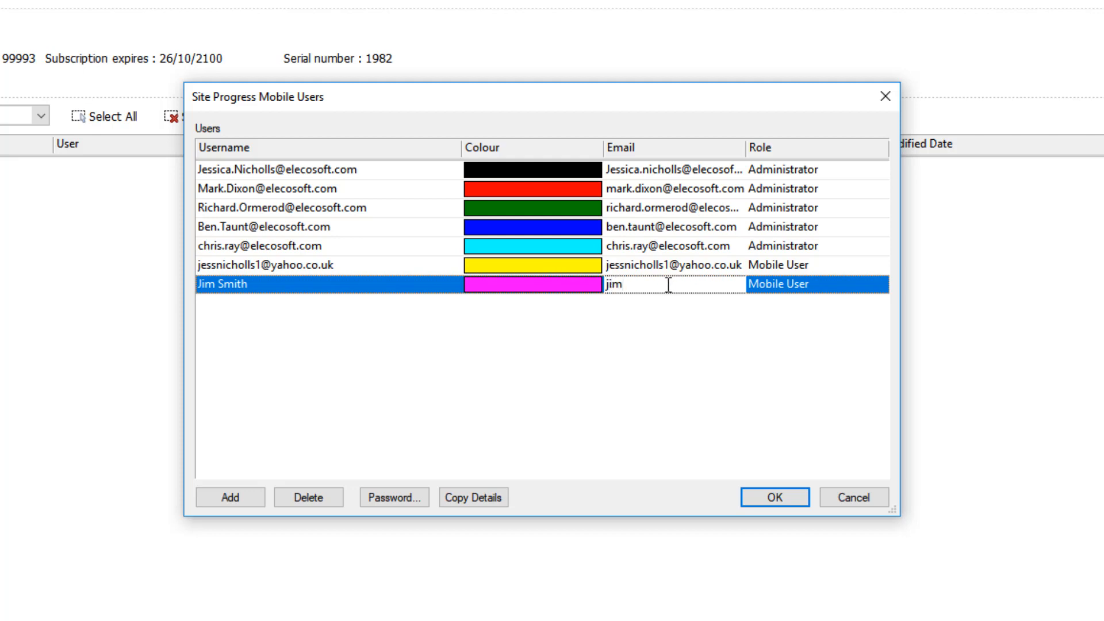
Set the new user's role to Mobile User and widen the Email column to fit the full addresses.
left_click(829, 278)
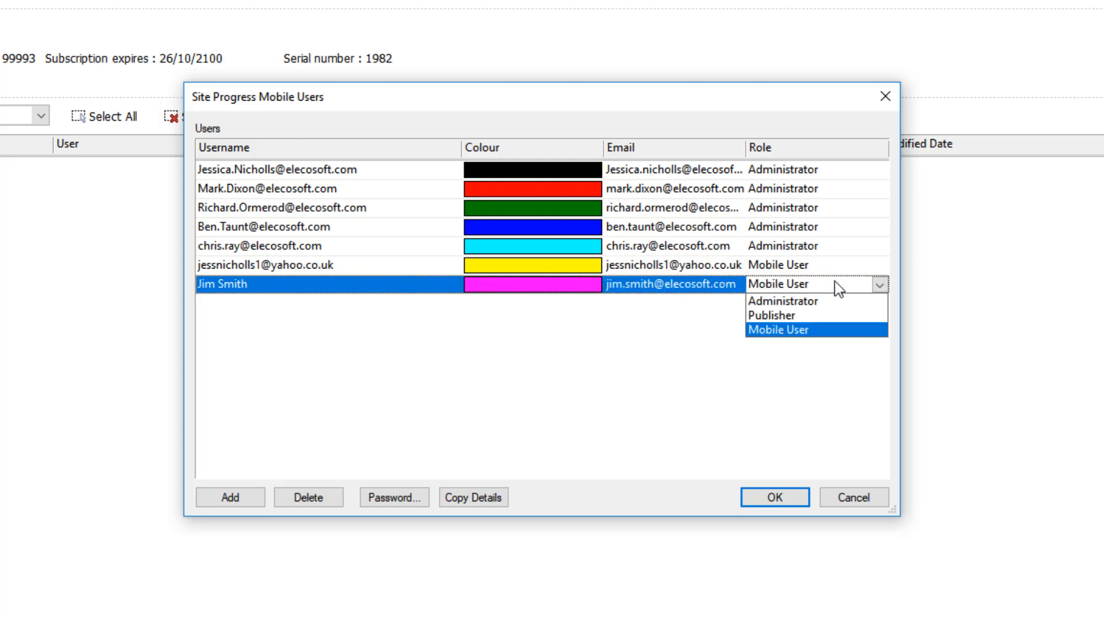
left_click(817, 334)
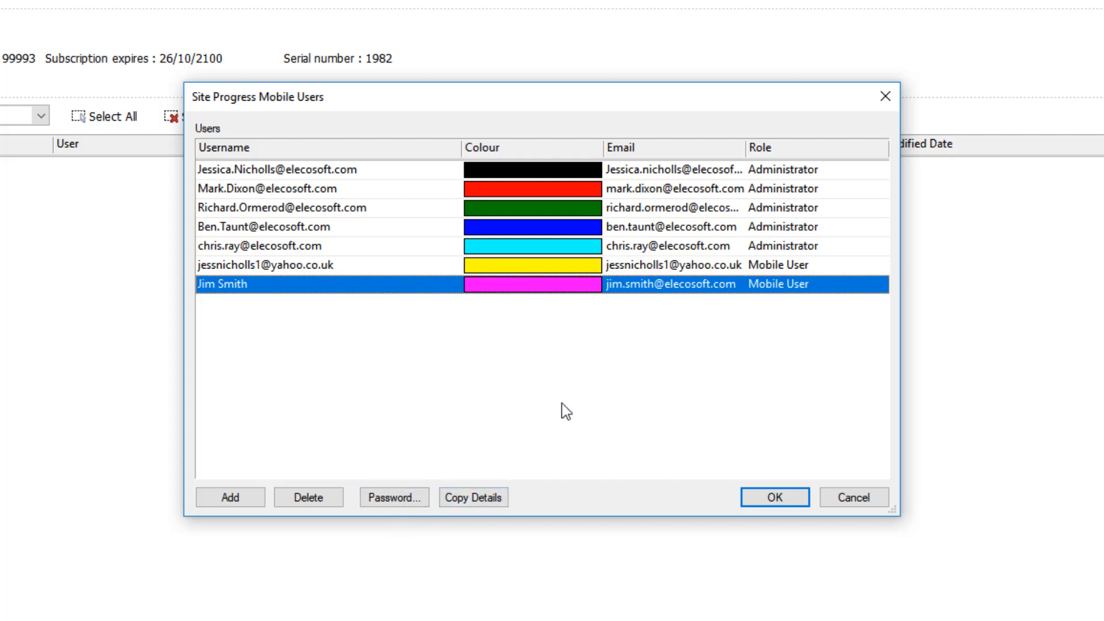
left_click_drag(748, 148, 812, 154)
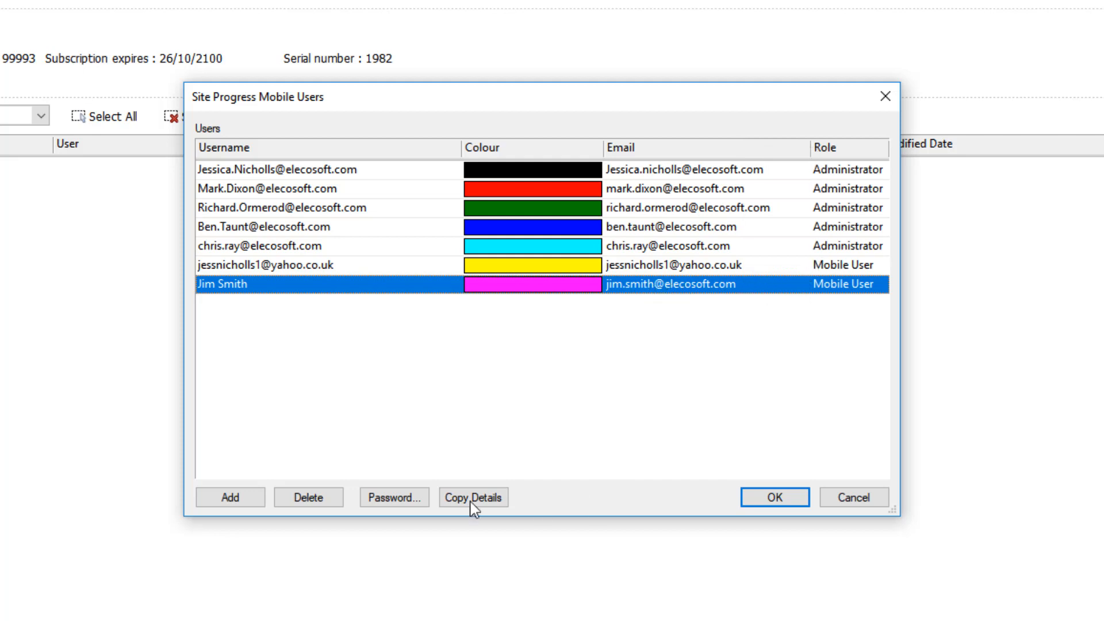
Set a custom account password for the new mobile user that satisfies the length and character rules.
left_click(398, 497)
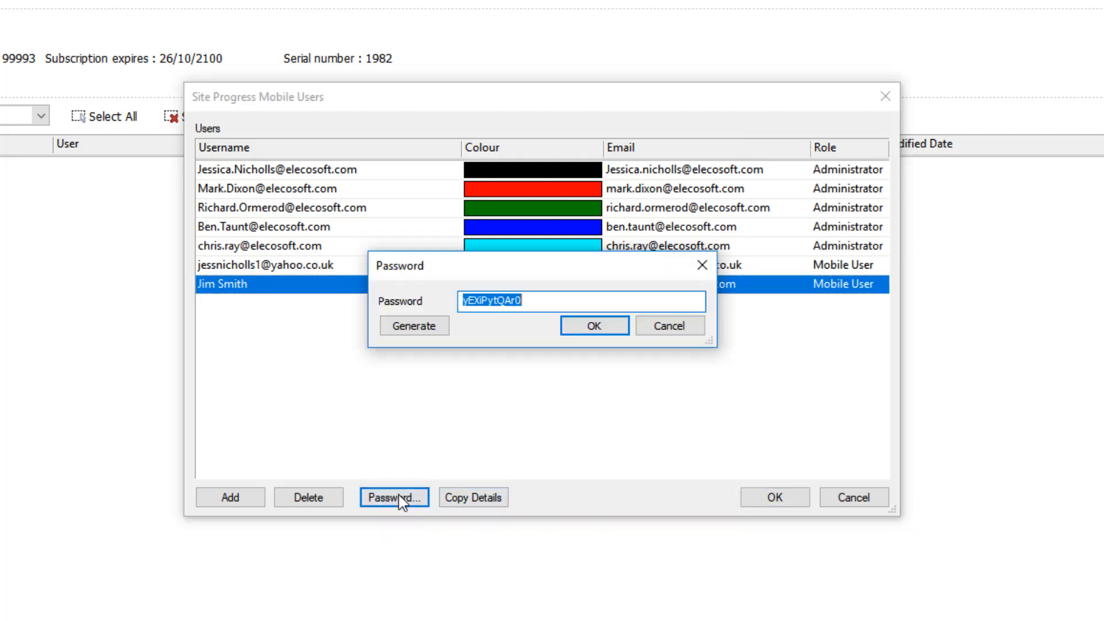
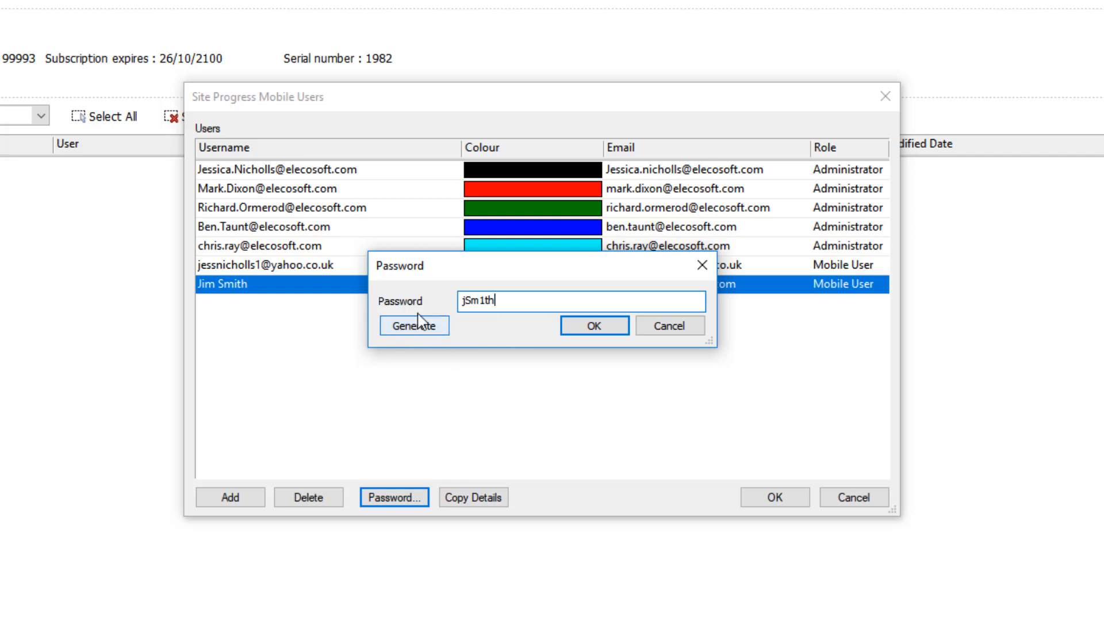
left_click(585, 338)
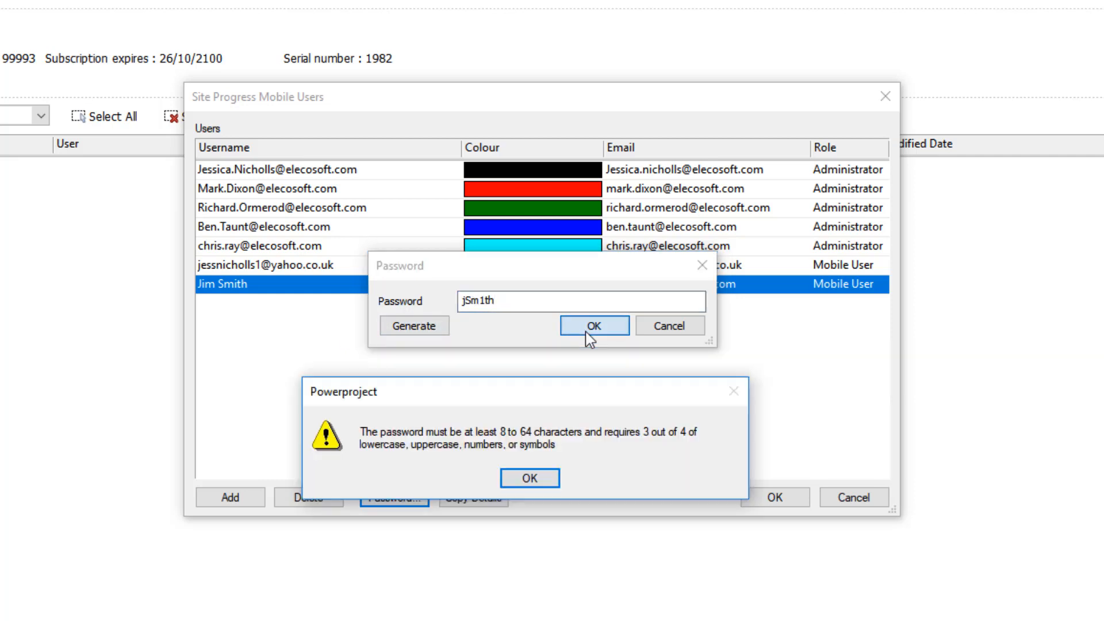
left_click_drag(583, 401, 605, 265)
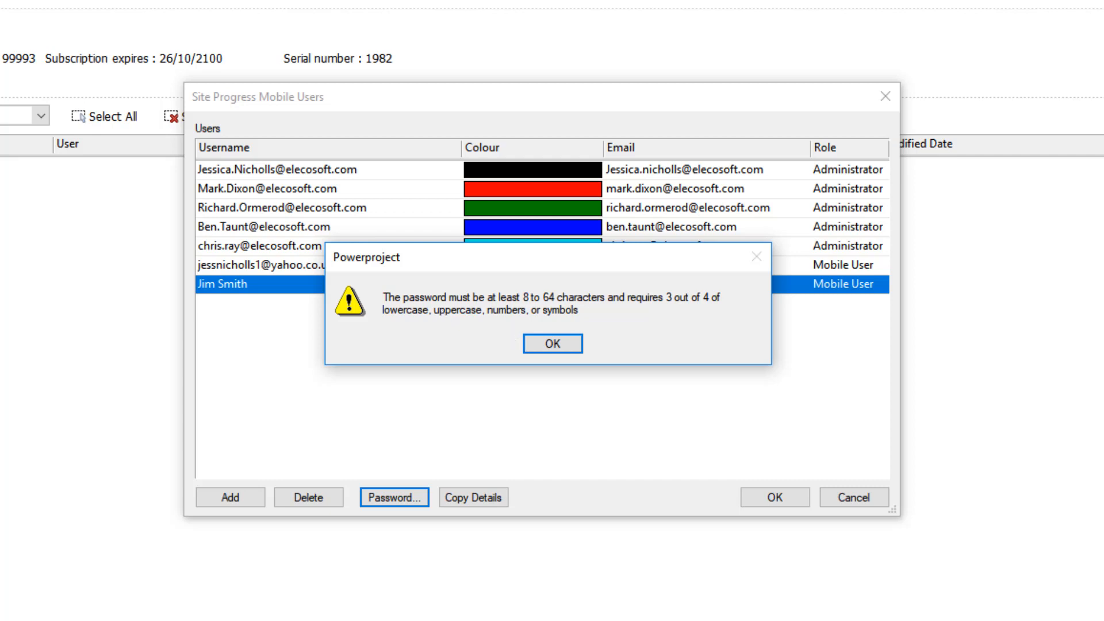
key("Return")
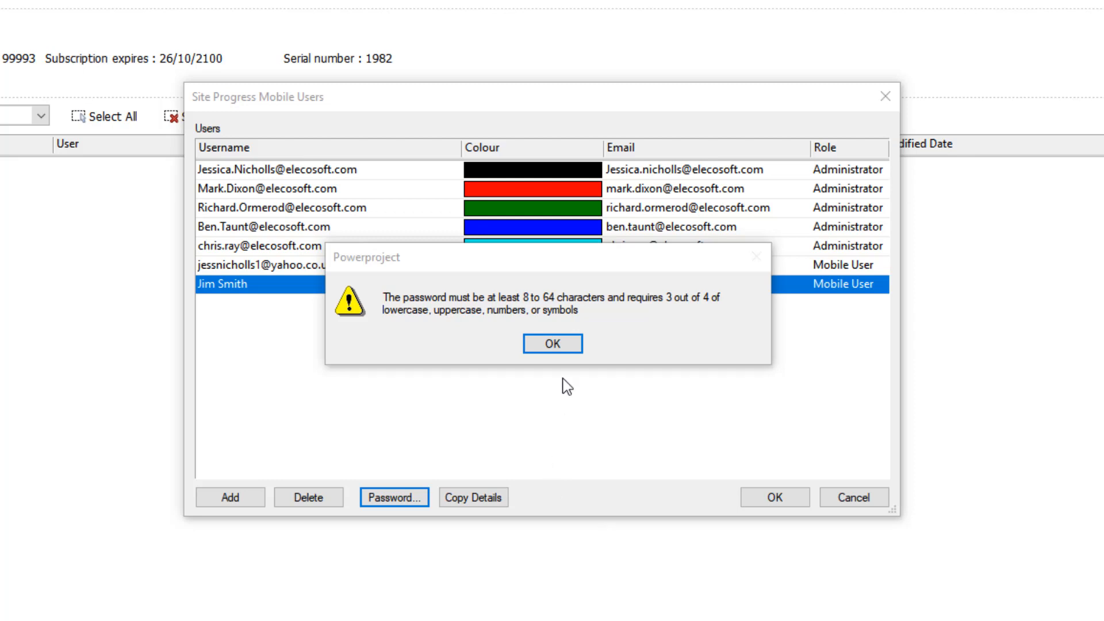
left_click(563, 346)
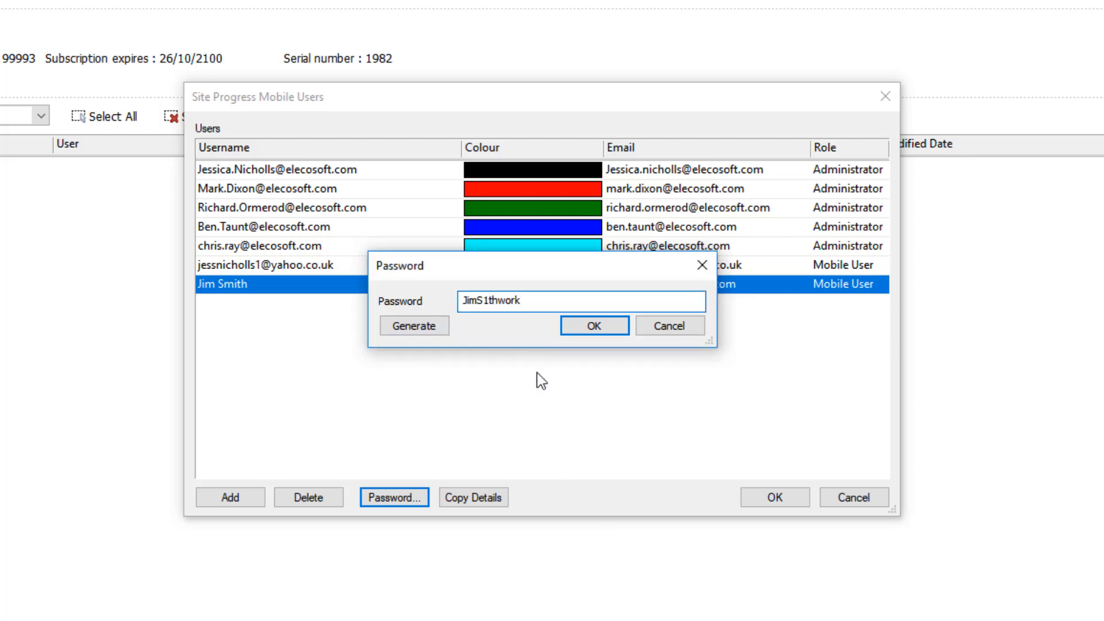
left_click(589, 328)
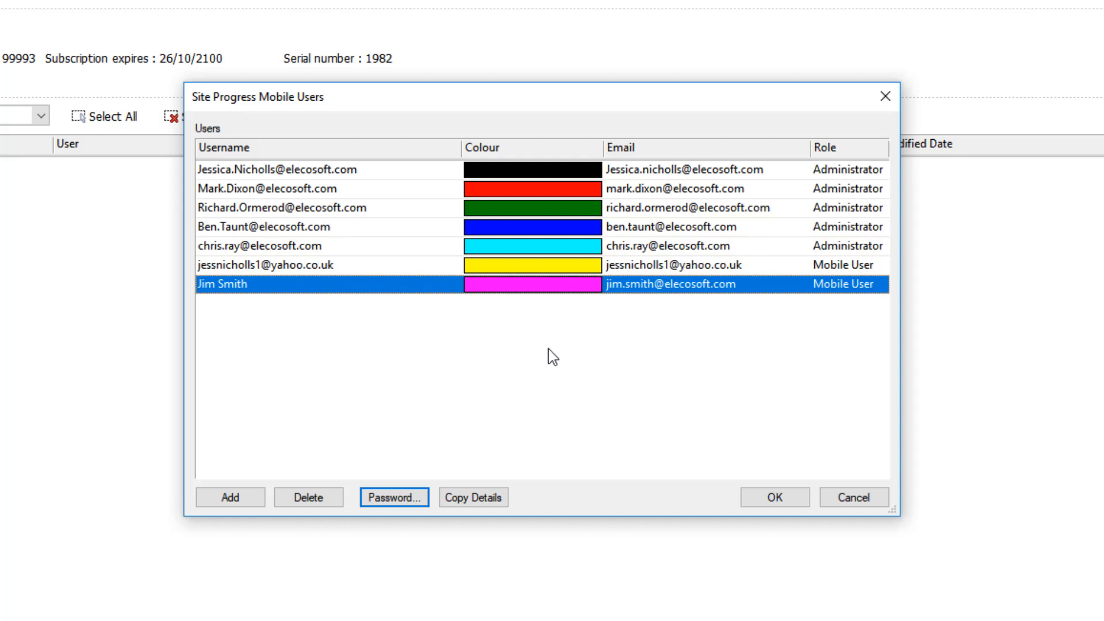
Change the new user's colour to yellow-green and save the users list.
left_click(570, 285)
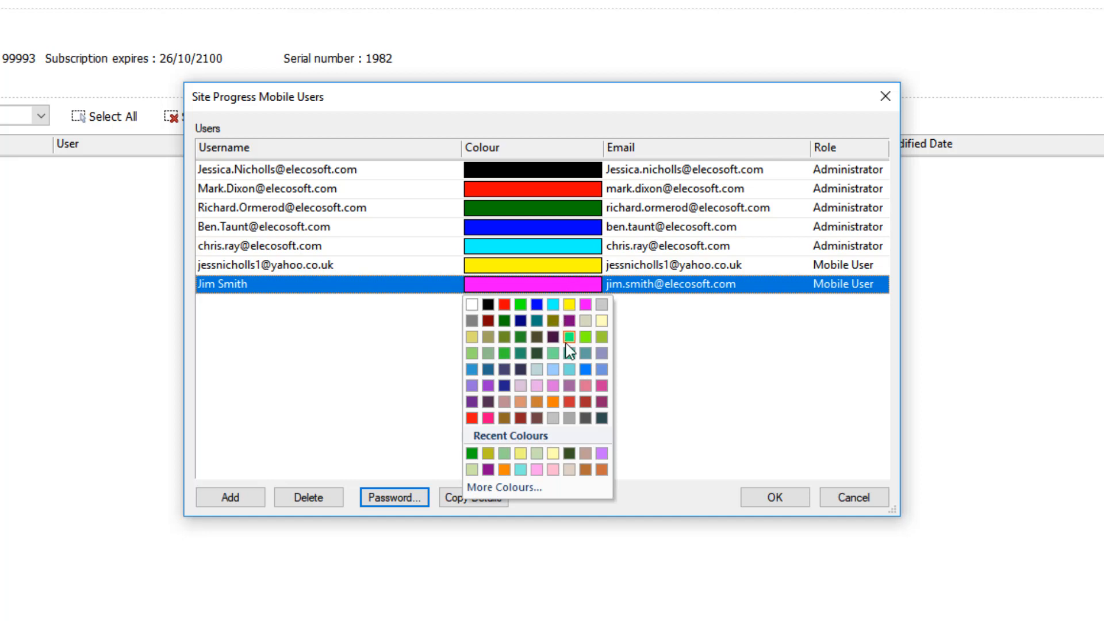
left_click(601, 337)
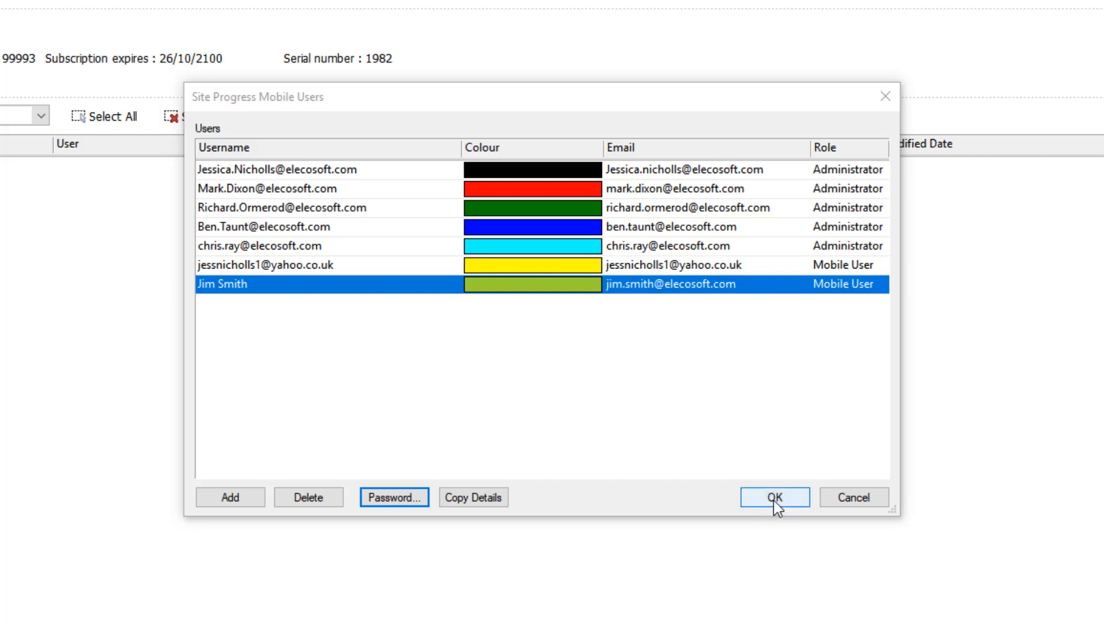
left_click(776, 498)
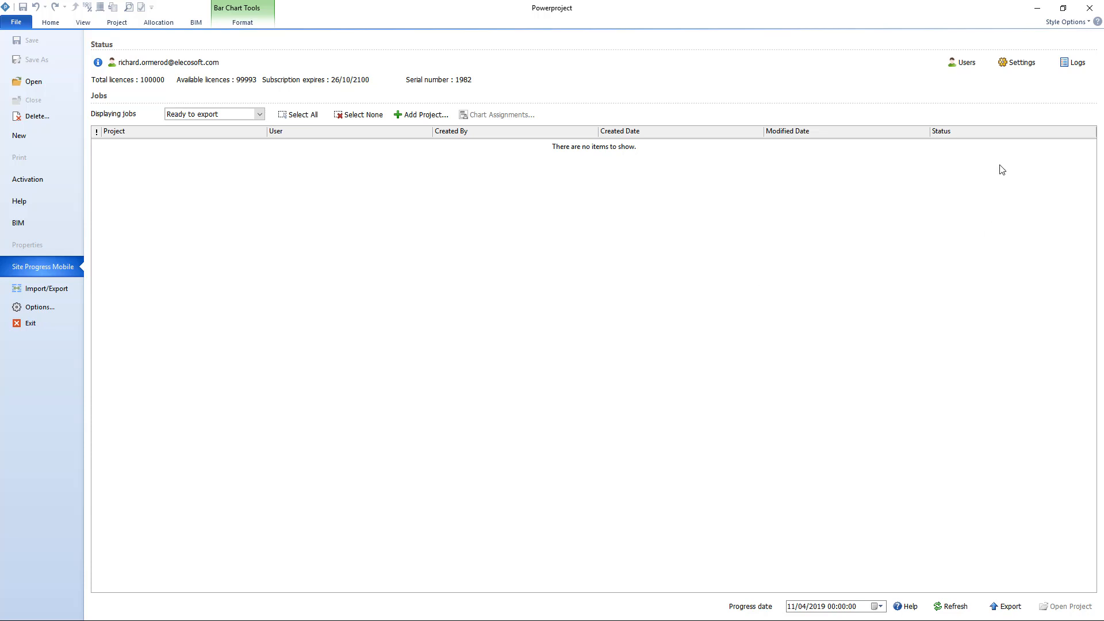
Open the Site Progress Mobile settings and display the export settings.
left_click(1023, 68)
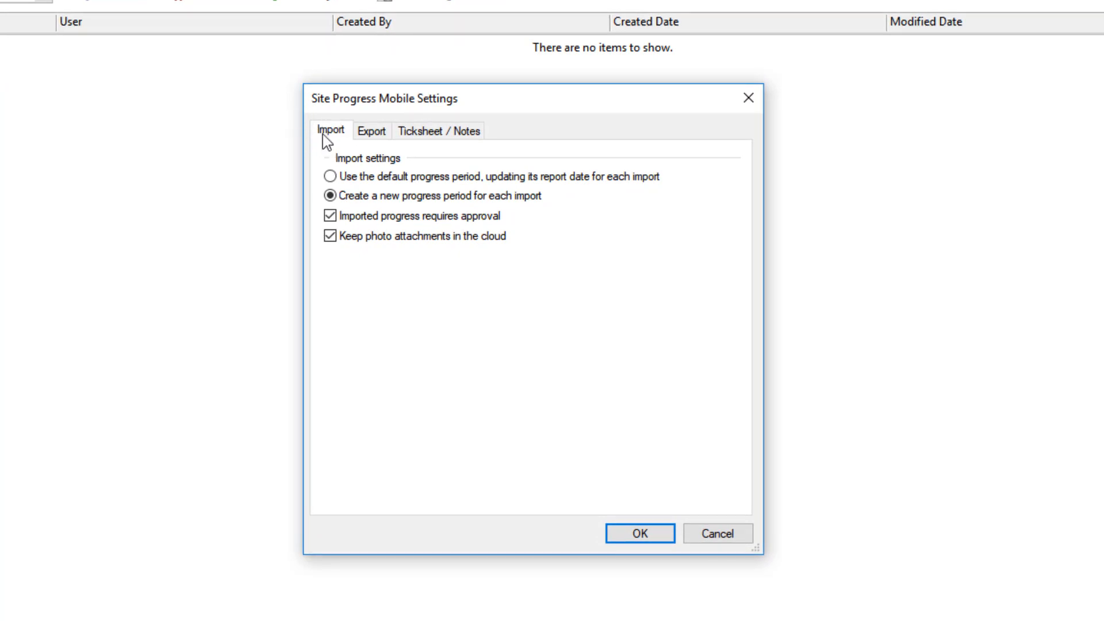
left_click(367, 134)
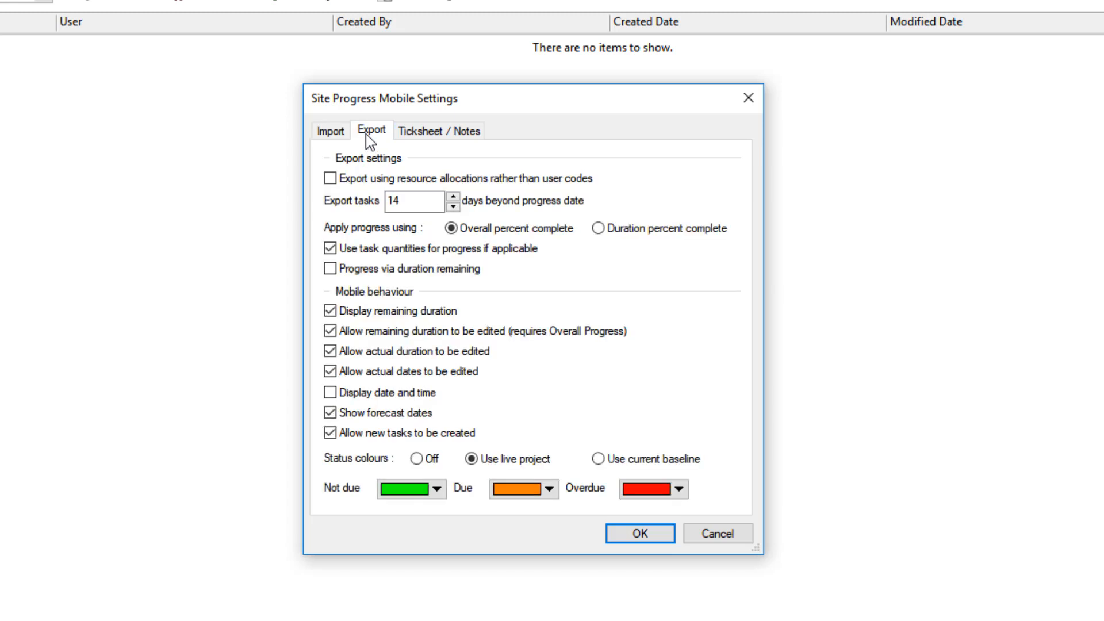
left_click_drag(461, 101, 450, 68)
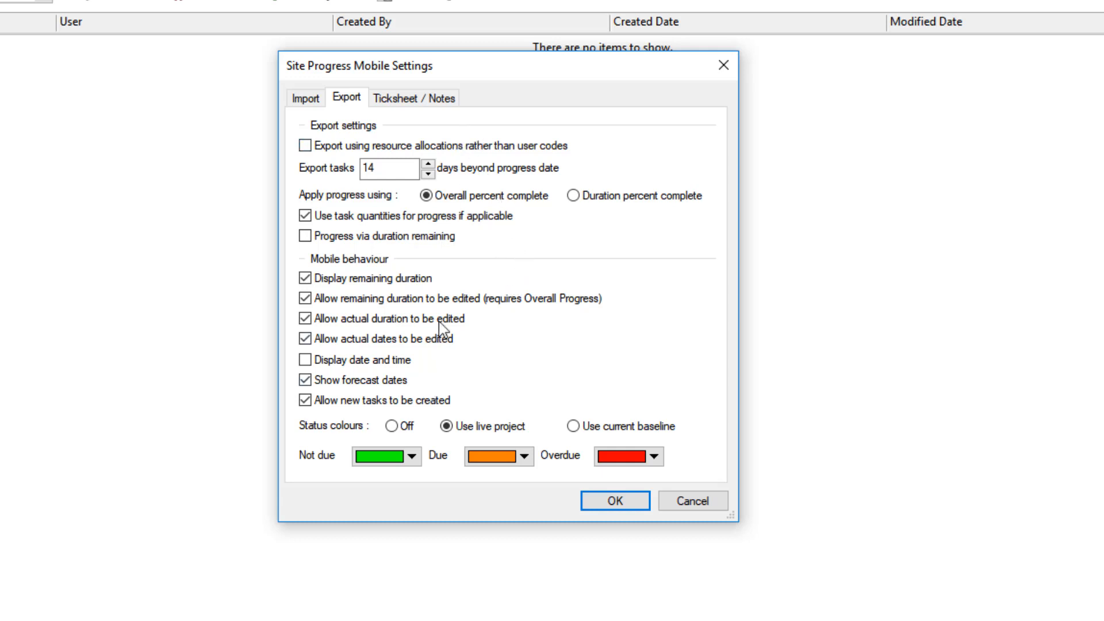
Toggle exporting by resource allocations on and back off, and highlight the number of days beyond the progress date.
left_click(305, 149)
left_click(302, 147)
left_click(407, 147)
left_click(371, 147)
left_click_drag(393, 170, 327, 174)
left_click(381, 171)
Try Duration percent complete, return to Overall percent complete, and toggle the use of task quantities for progress off and on.
left_click(577, 201)
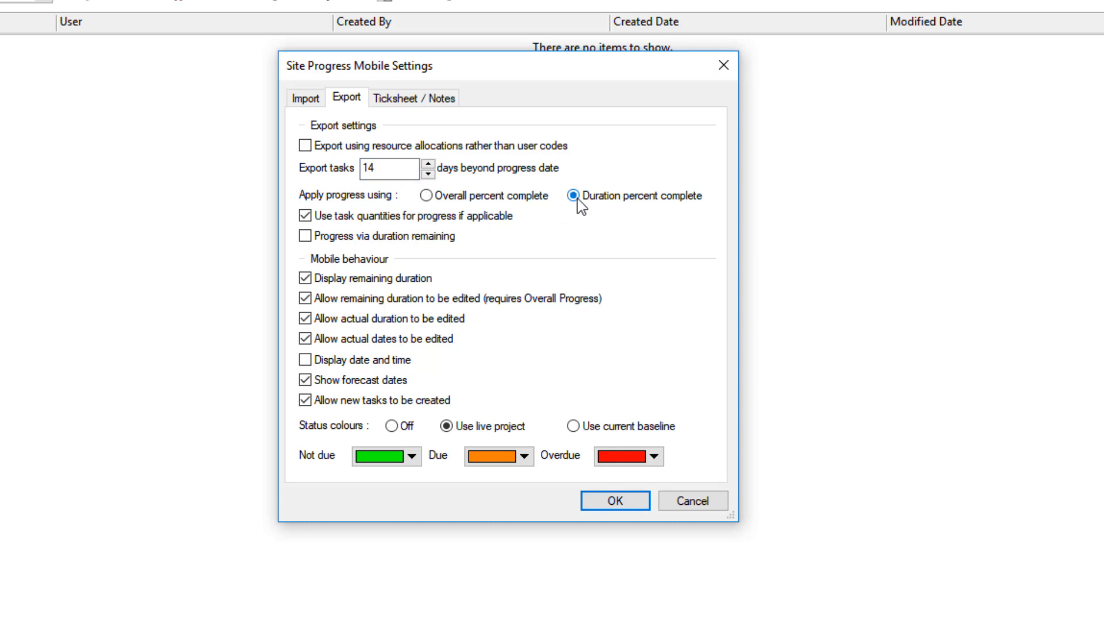
left_click(493, 201)
left_click(466, 222)
left_click(387, 222)
left_click(486, 220)
left_click(486, 225)
Toggle Progress via duration remaining on and off, and switch the remaining duration display and editing options off and back on.
left_click(378, 242)
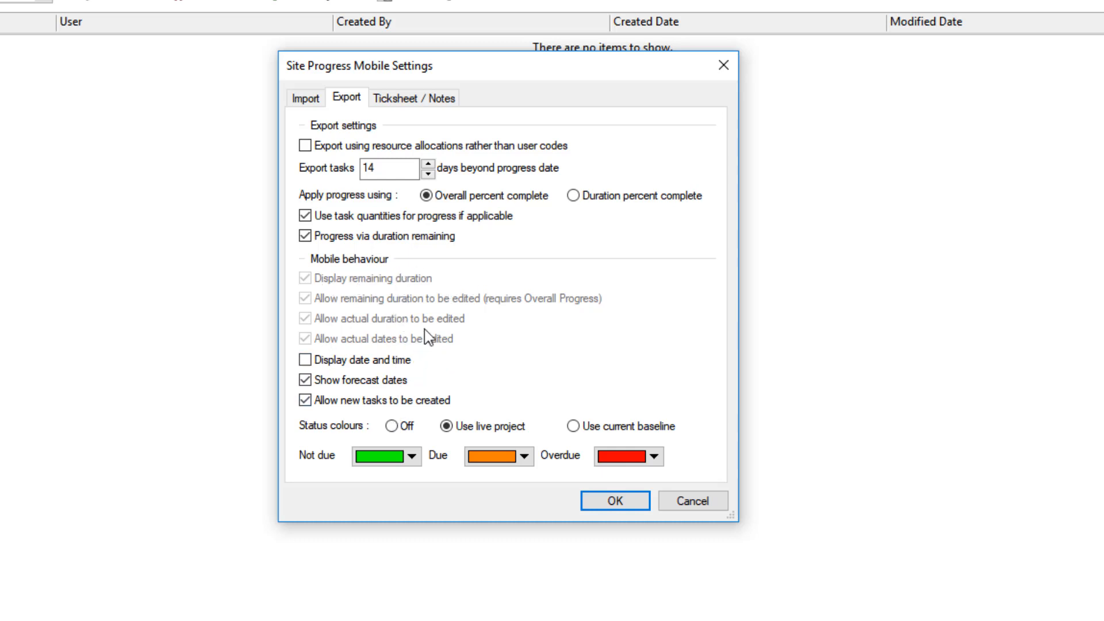
left_click(333, 238)
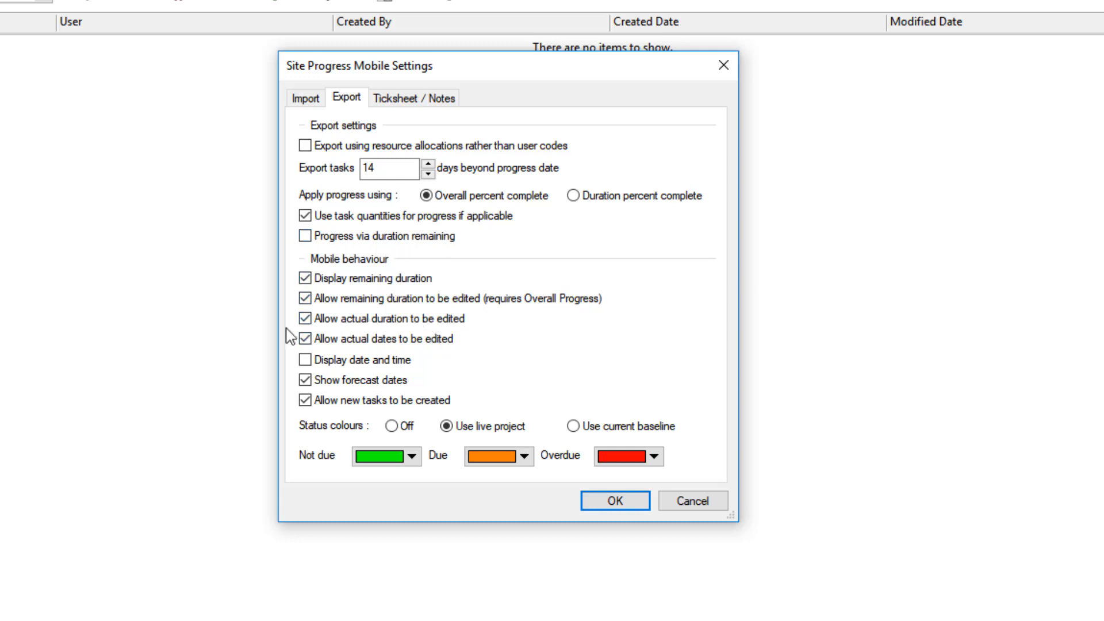
left_click(308, 278)
left_click(313, 281)
left_click(305, 299)
left_click(305, 299)
Toggle the actual duration and actual dates editing options and the date and time display, restoring each one.
left_click(305, 319)
left_click(306, 320)
left_click(307, 340)
left_click(400, 344)
left_click(358, 364)
left_click(358, 365)
Toggle forecast dates and new task creation off and on, and switch status colours to Off and back to Use live project.
left_click(393, 386)
left_click(391, 382)
left_click(338, 410)
left_click(346, 402)
left_click(392, 426)
left_click(464, 426)
Browse the Not due, Due and Overdue colour choices, and try basing status colours on the current baseline before restoring Use live project.
left_click(412, 459)
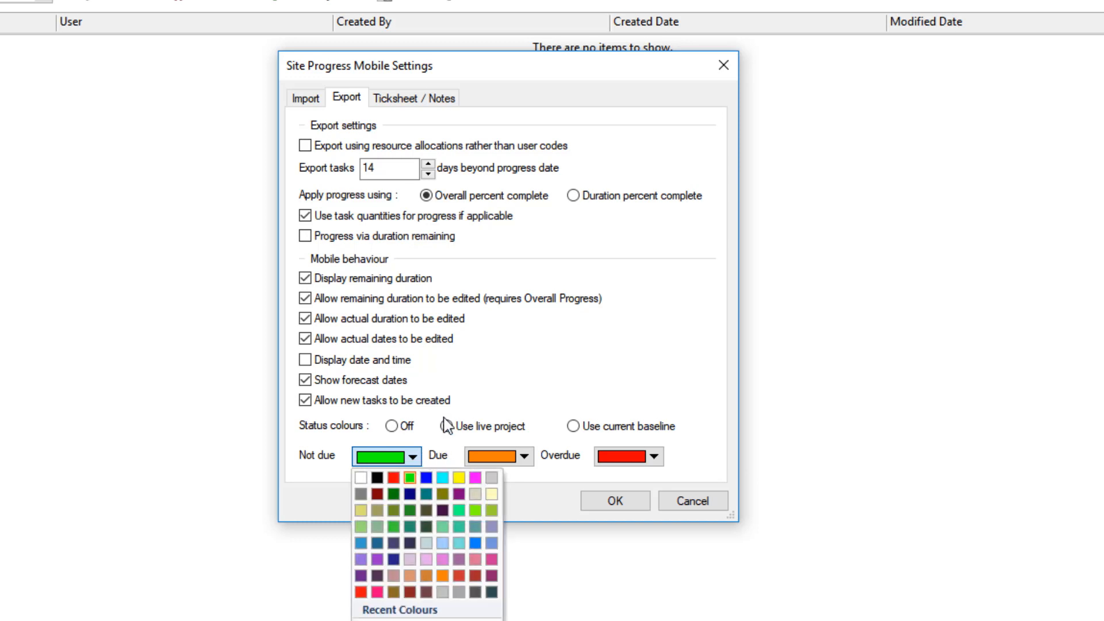
left_click(461, 385)
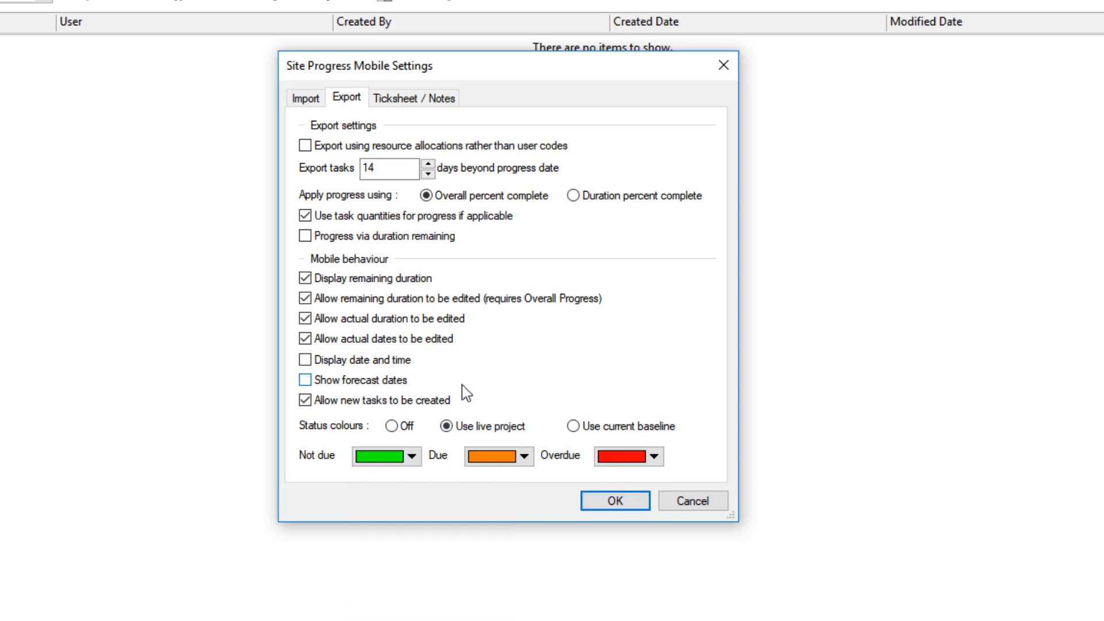
left_click(429, 380)
left_click(525, 457)
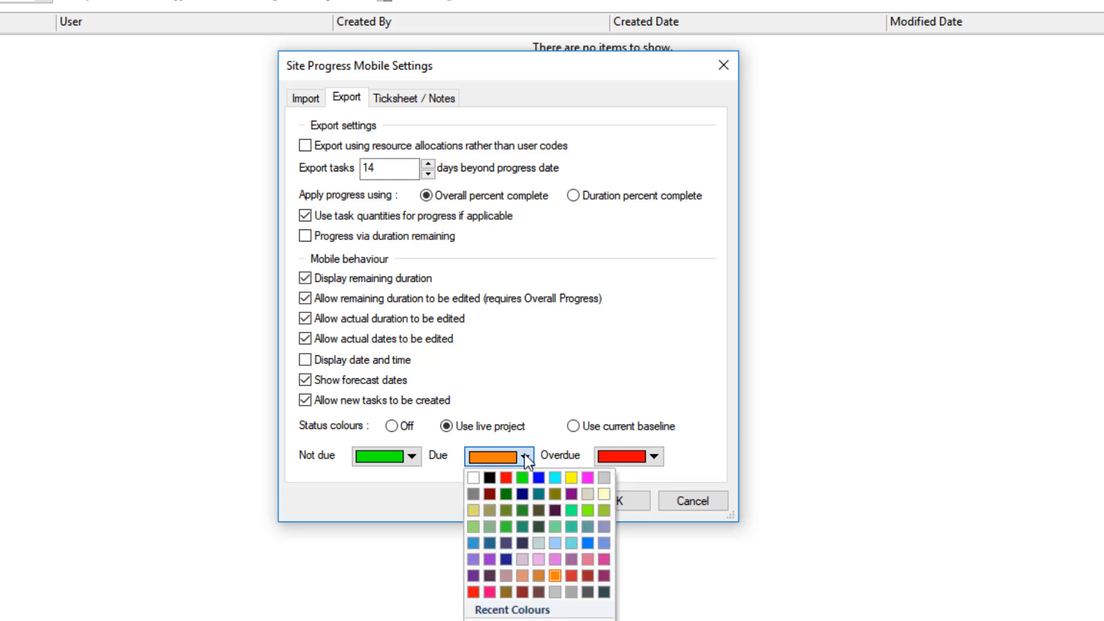
left_click(654, 457)
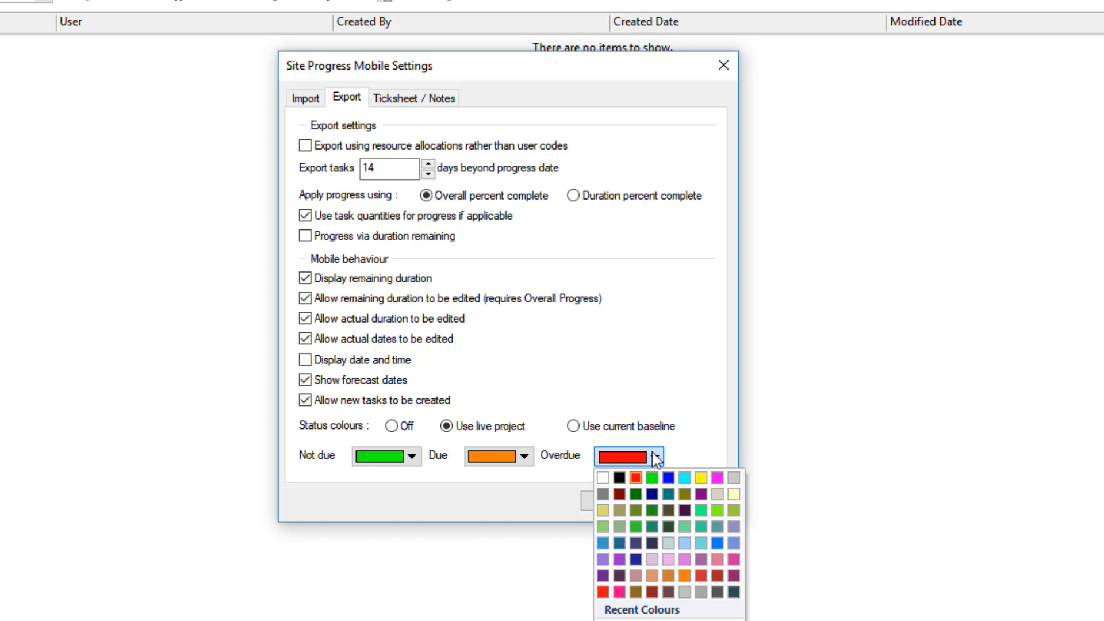
left_click(704, 460)
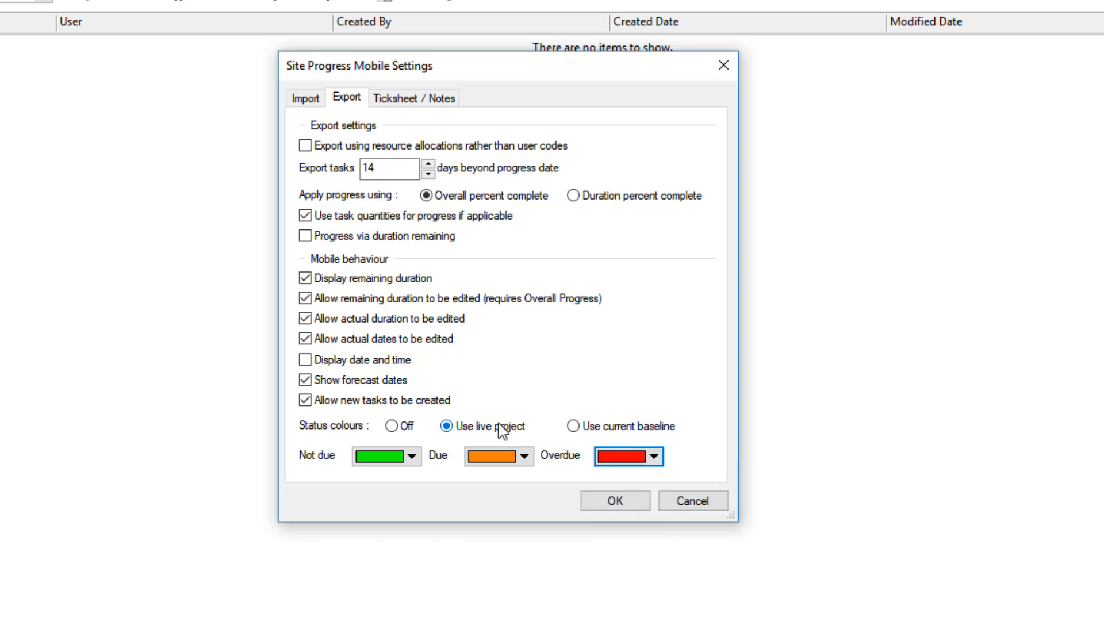
left_click(584, 428)
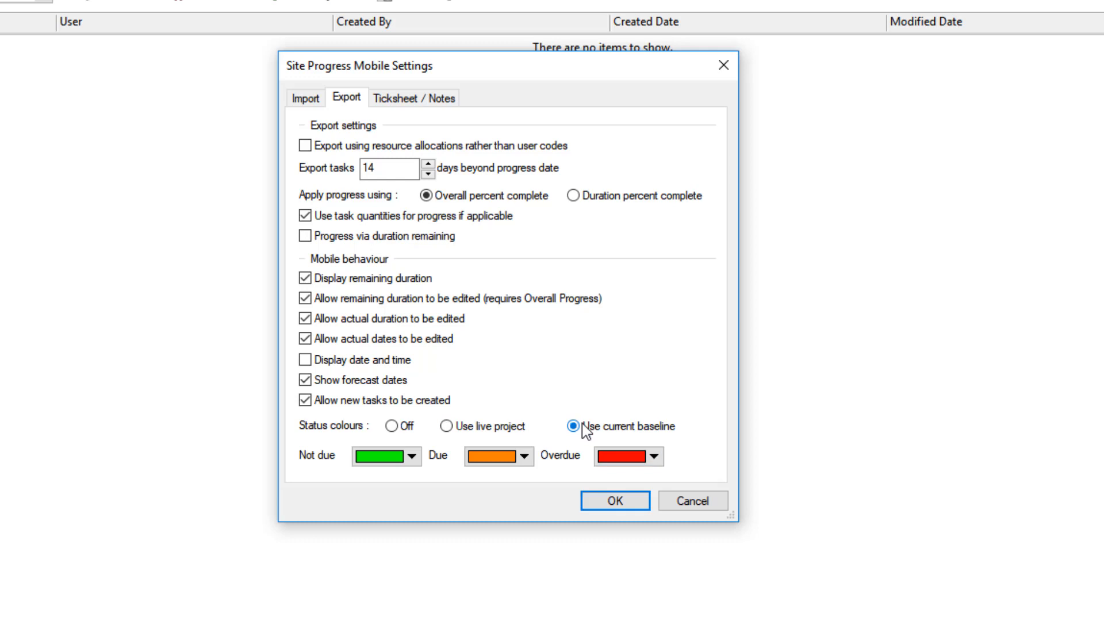
left_click(470, 430)
Display the ticksheet and notes settings and highlight the build stages code library name.
left_click(406, 102)
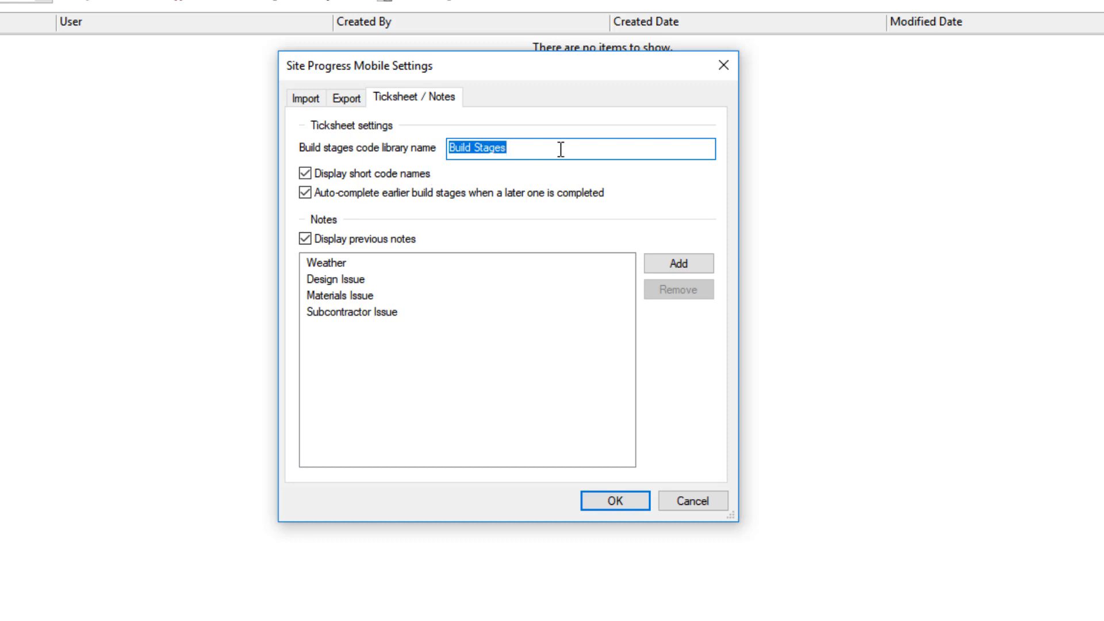
left_click_drag(550, 151, 384, 151)
Toggle the short code names, build stage auto-complete and previous notes options off and back on.
left_click(407, 183)
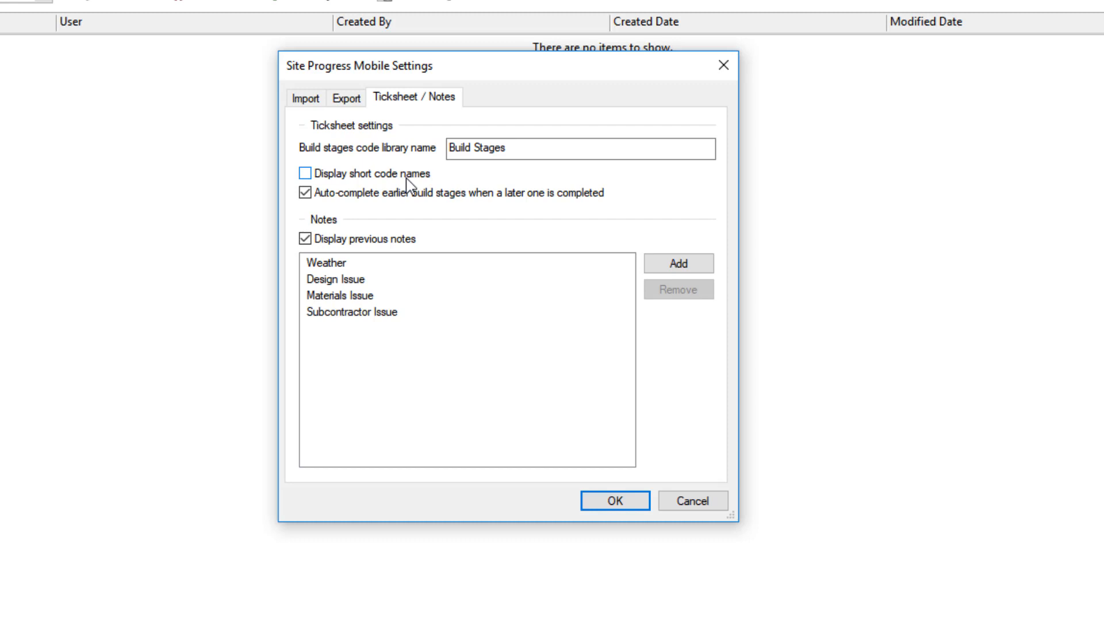
left_click(407, 175)
left_click(427, 200)
left_click(426, 201)
left_click(365, 241)
left_click(387, 239)
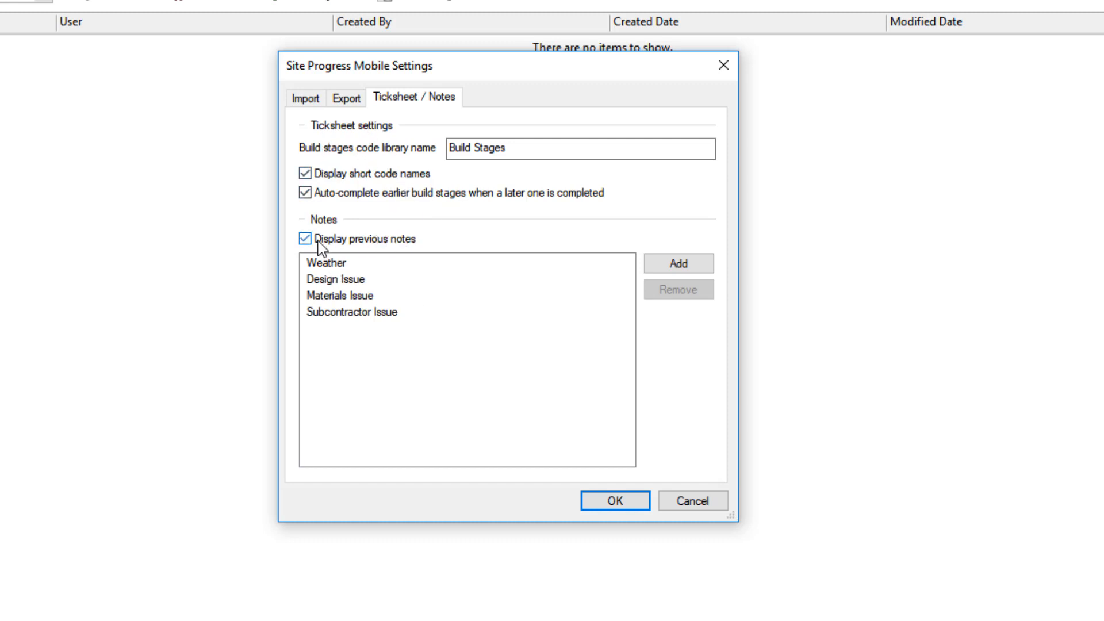
left_click(371, 241)
left_click(371, 241)
Add an "Inspection issue" entry to the notes list, return to the import settings and accept the Site Progress Mobile settings.
left_click(662, 266)
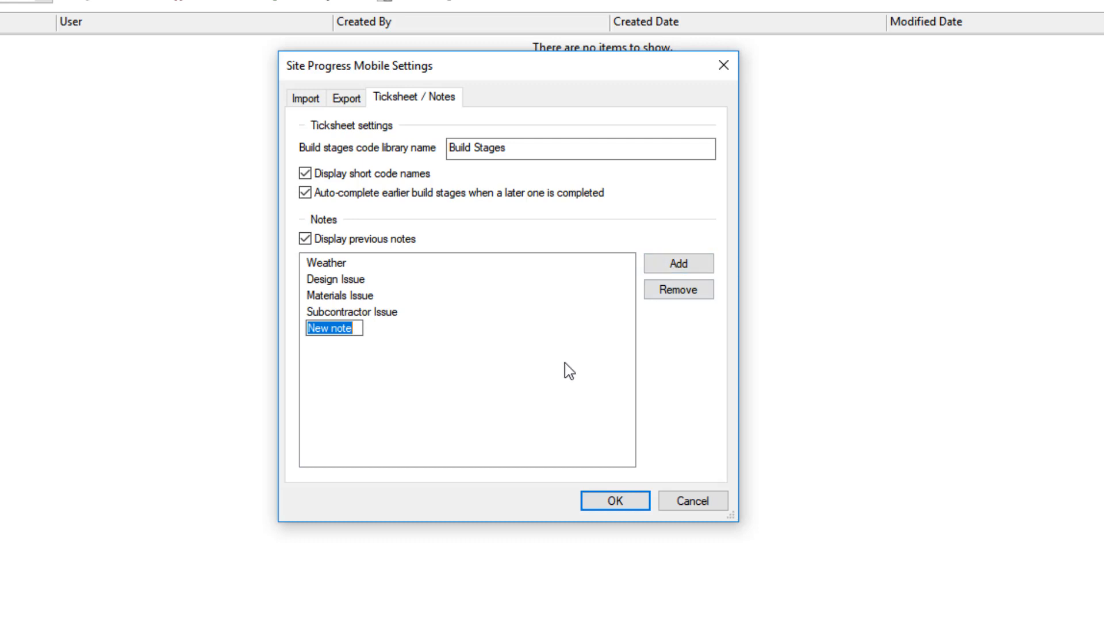
type("n")
key("BackSpace")
type("Inspection issue")
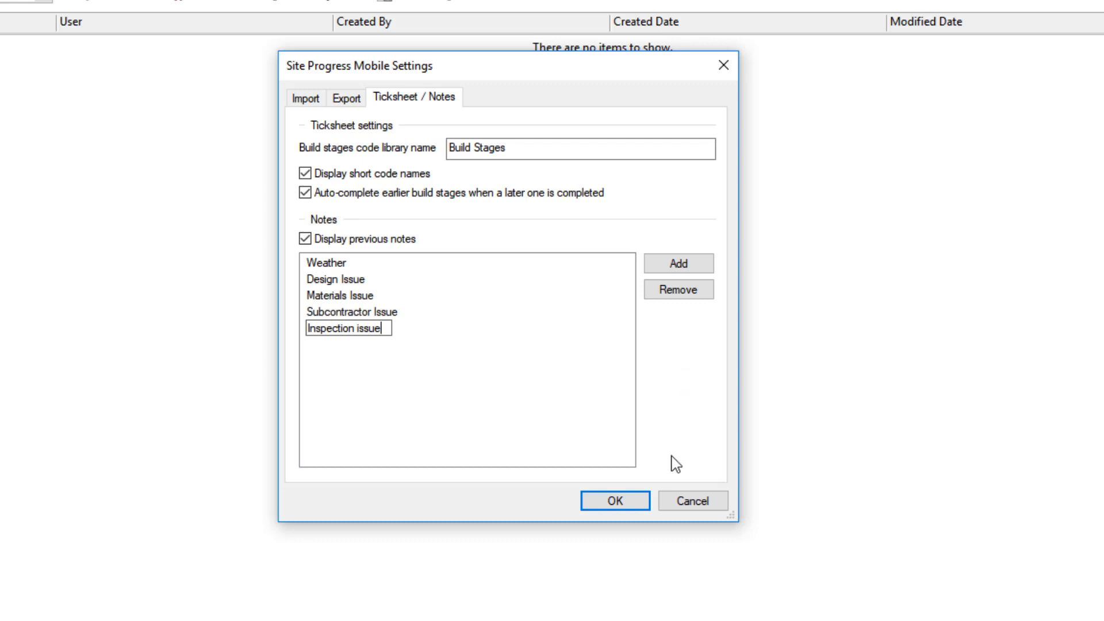
left_click(556, 423)
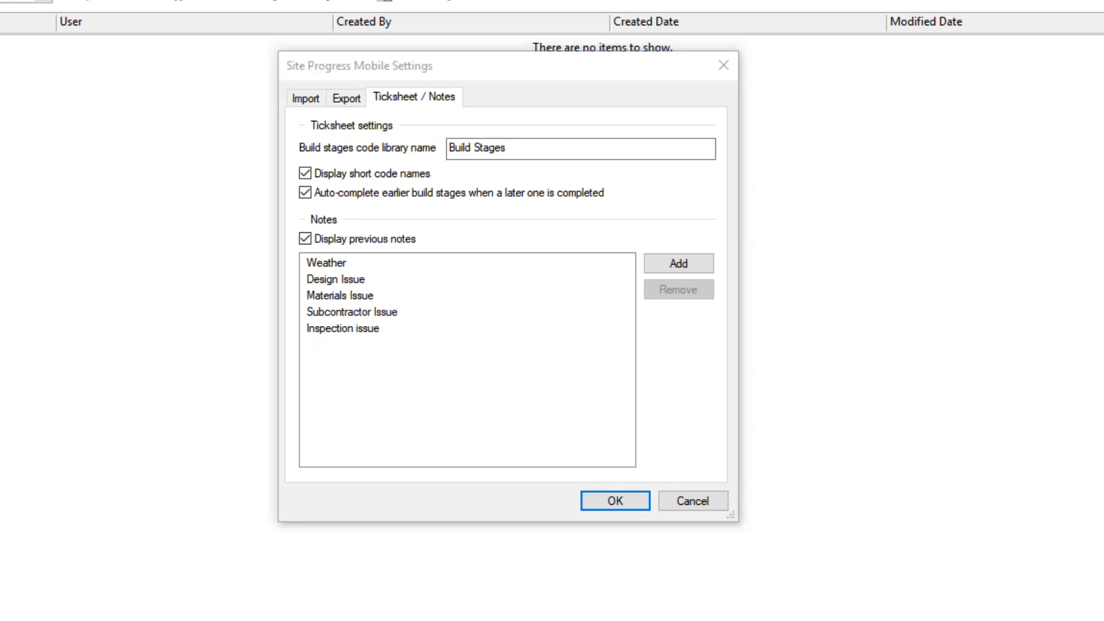
left_click(305, 101)
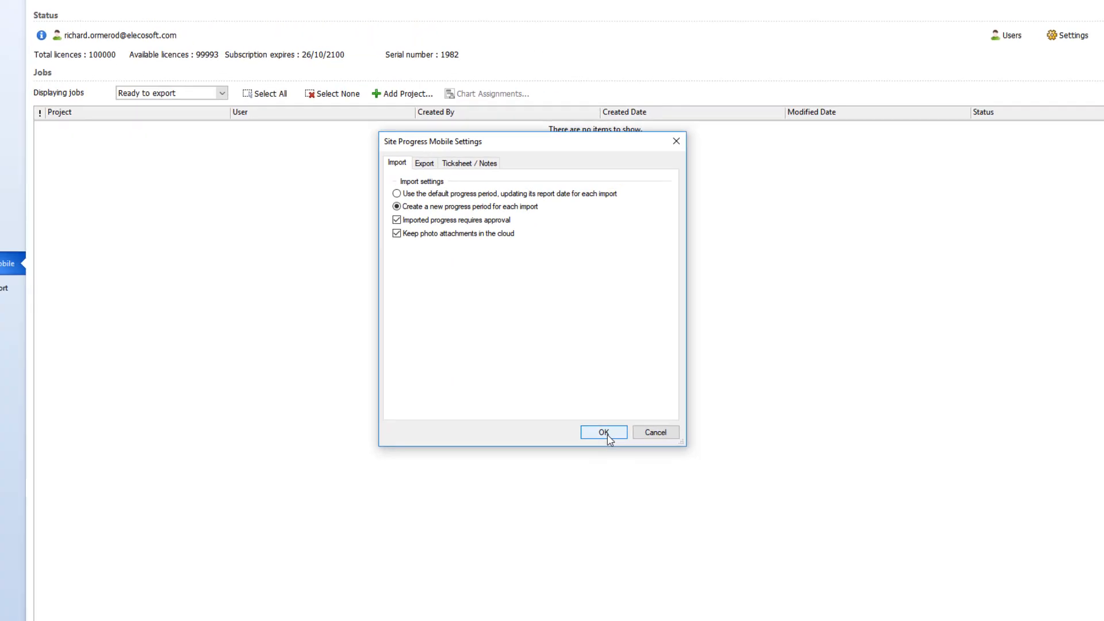
left_click(604, 432)
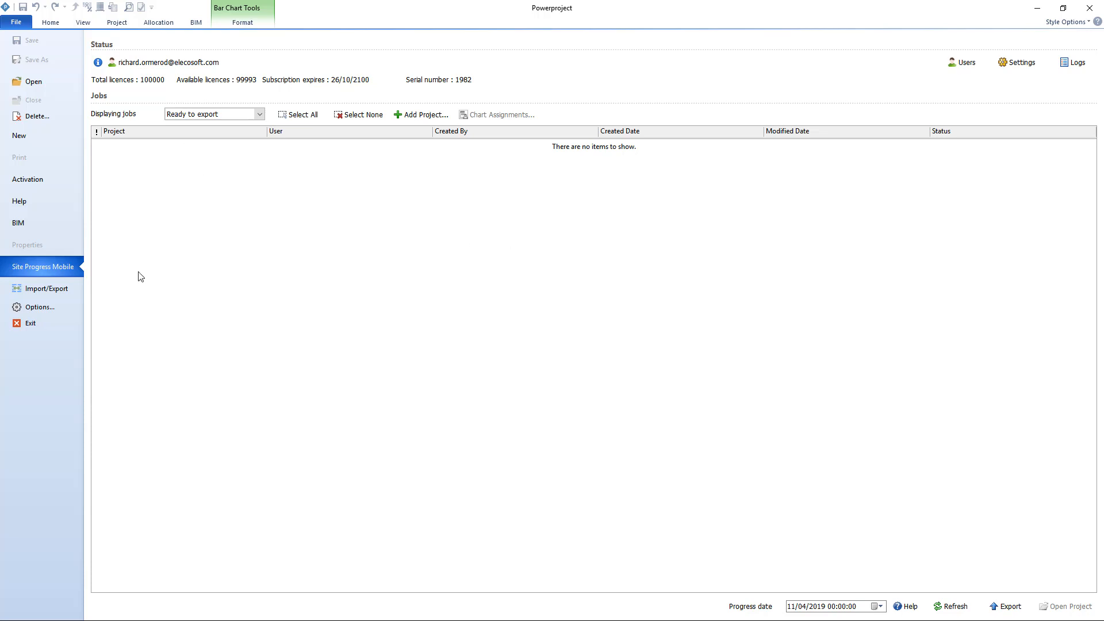
Add the projects Residential SPM sample v15.pp and Shadow Meadows Commercial v15 .pp to the ready-to-export jobs.
left_click(423, 118)
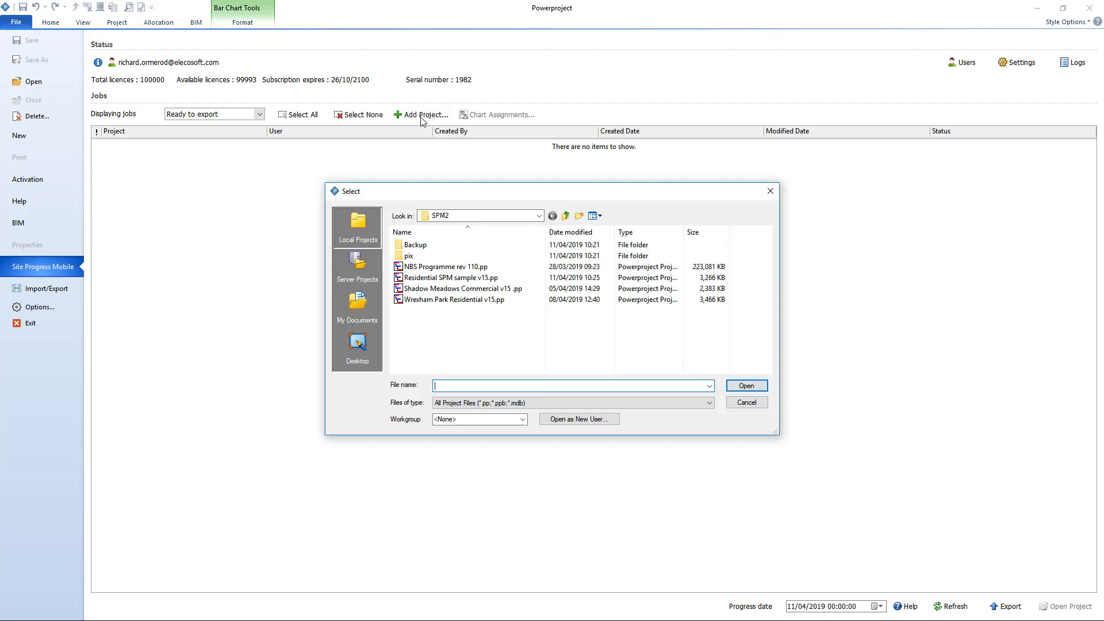
left_click(486, 277)
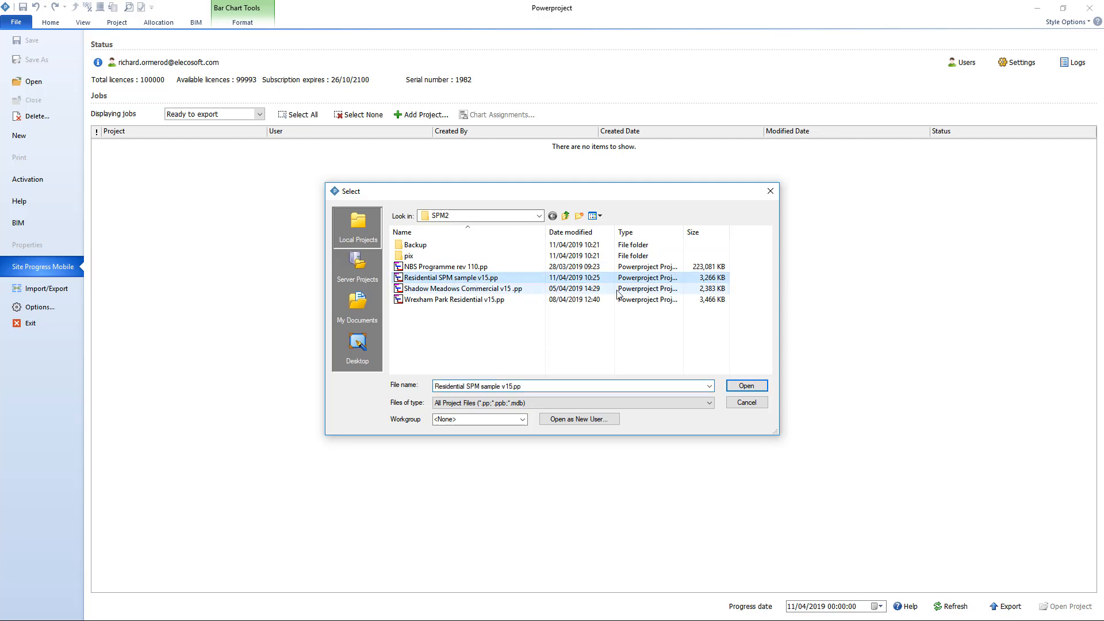
left_click(747, 384)
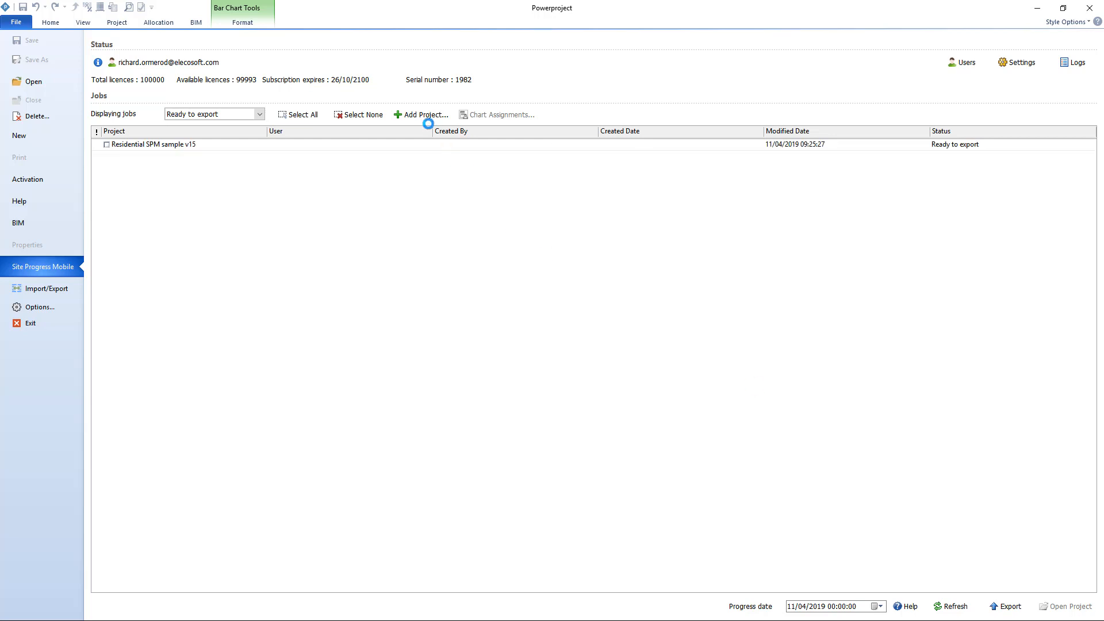
left_click(427, 118)
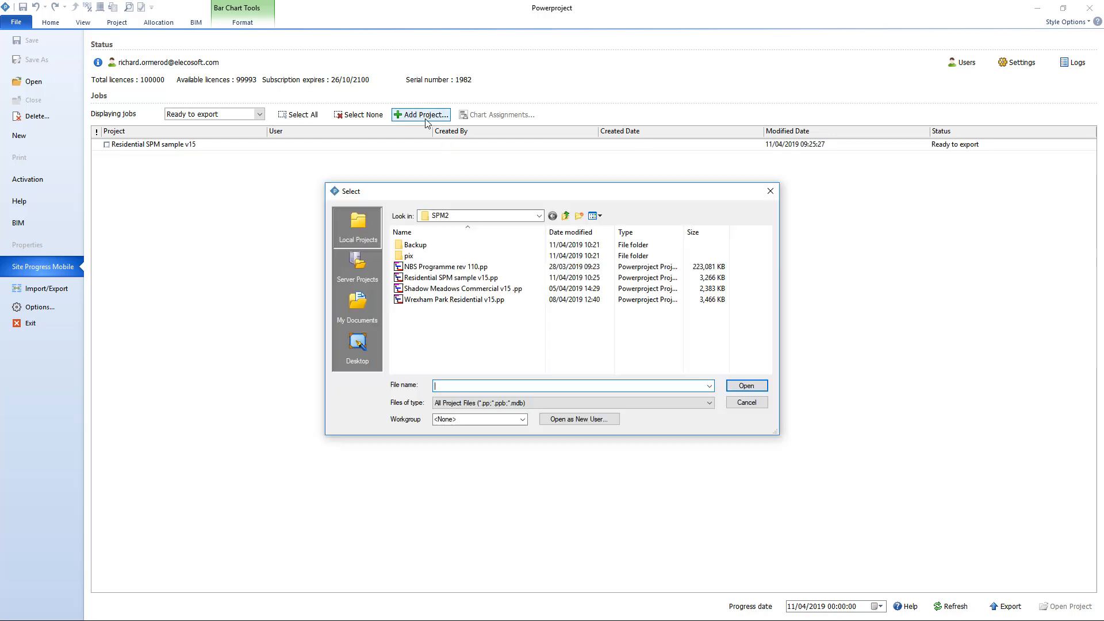
left_click(457, 290)
left_click(753, 388)
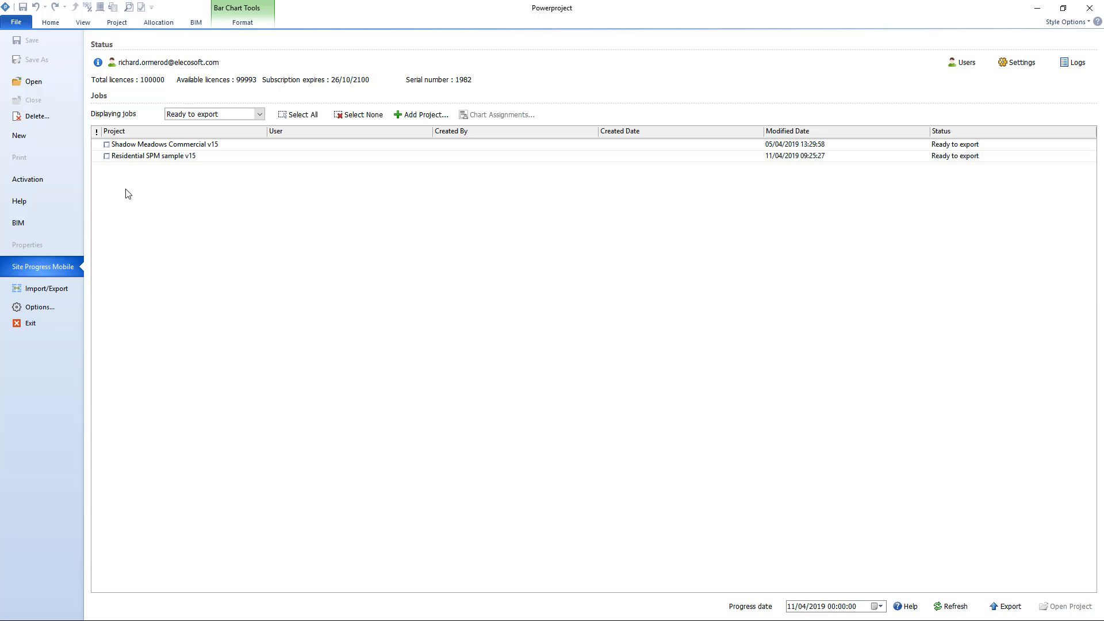
Mark all the listed projects for export.
left_click(107, 145)
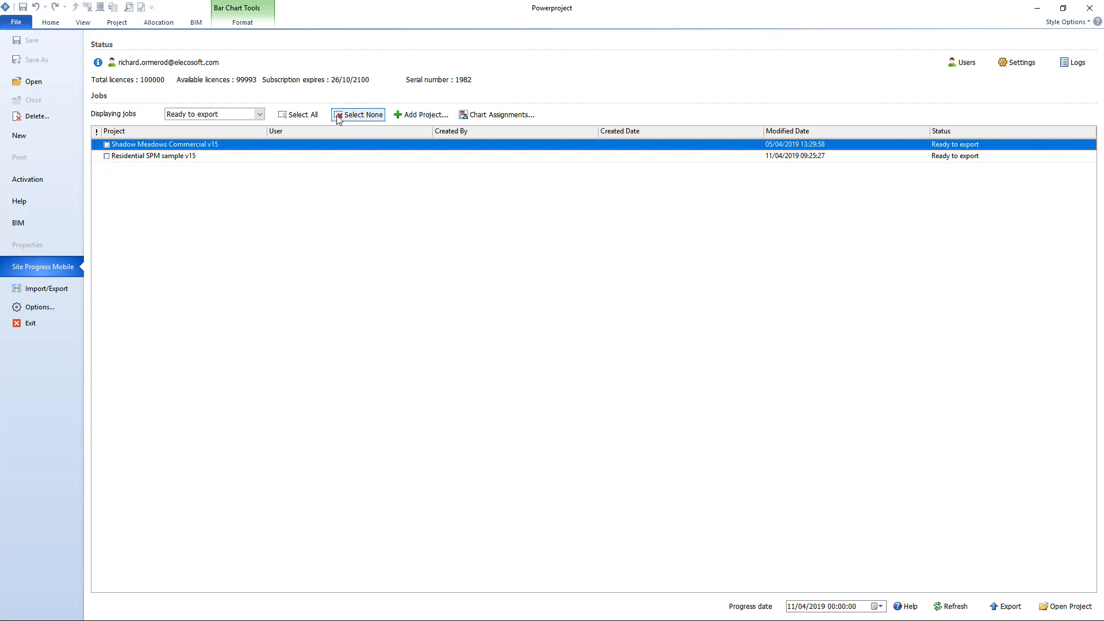
left_click(303, 116)
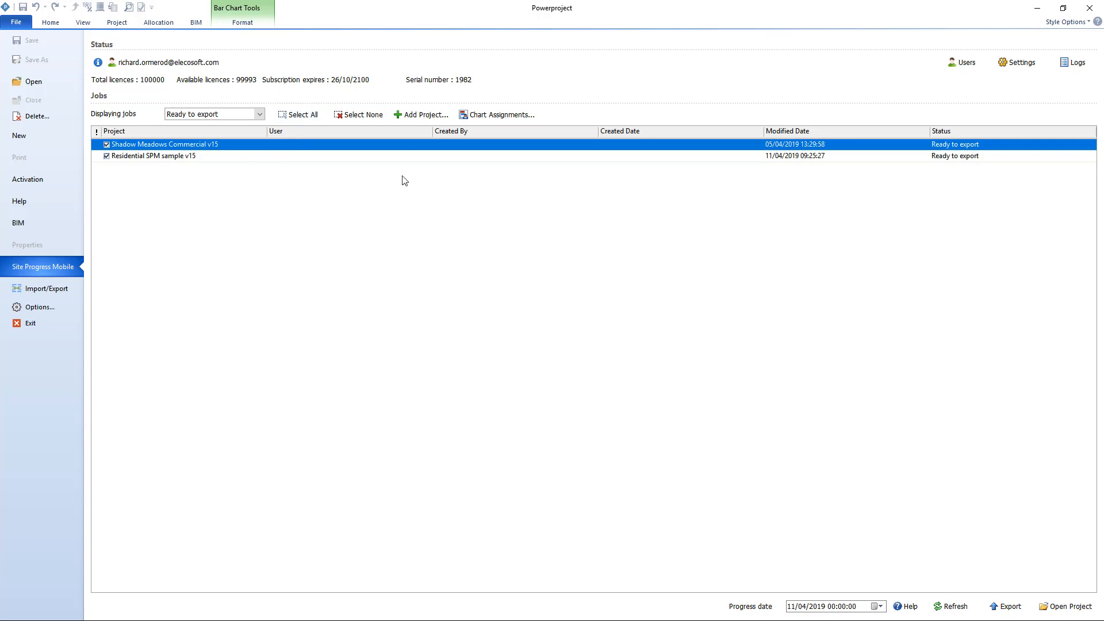
left_click(299, 115)
Set the progress date for the export to 12/05/2019.
left_click(881, 607)
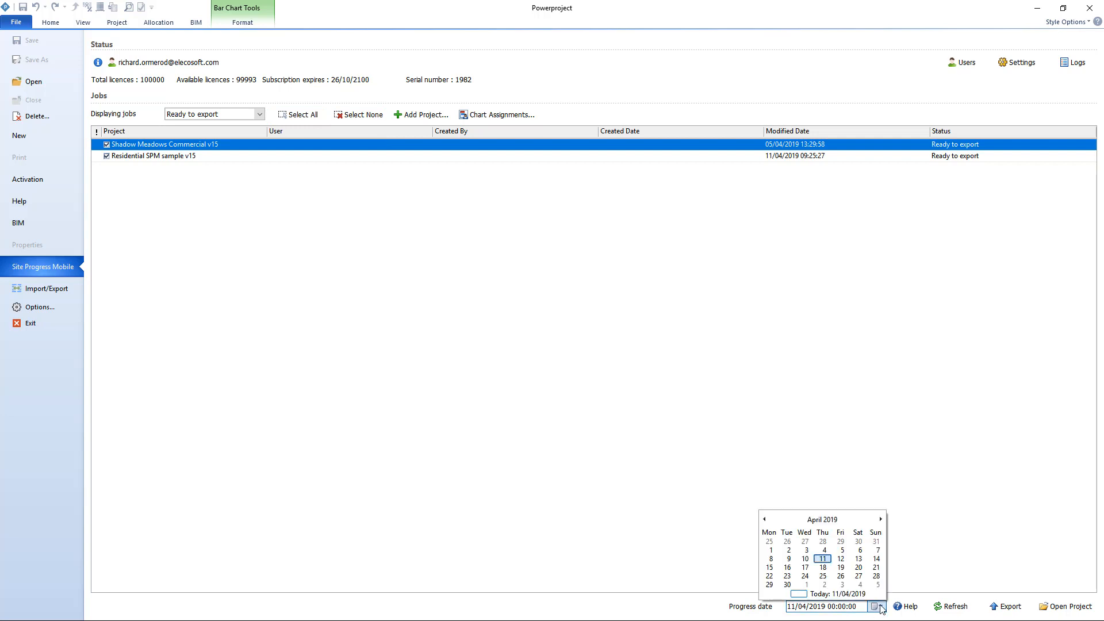
left_click(881, 520)
left_click(877, 550)
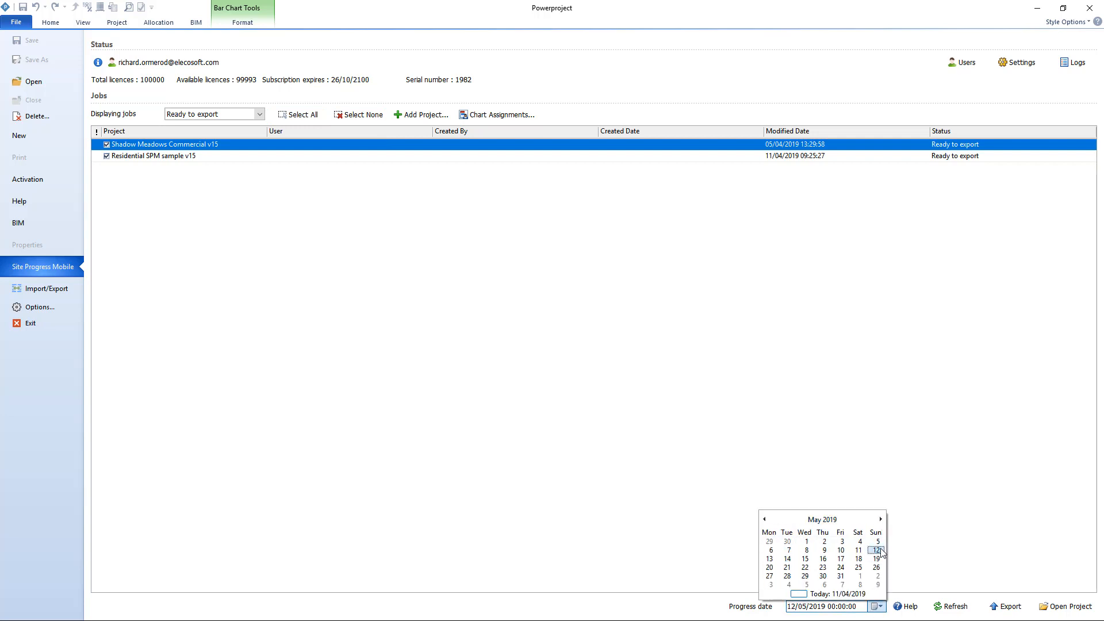
left_click(837, 569)
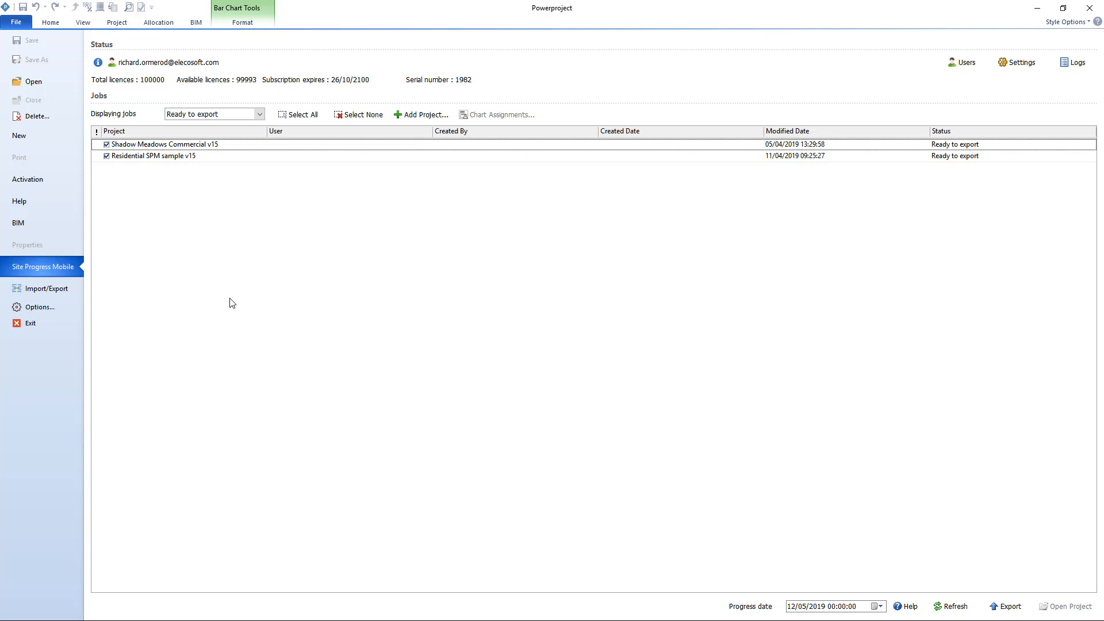
Unmark the Shadow Meadows Commercial and Residential SPM sample projects for export.
left_click(107, 145)
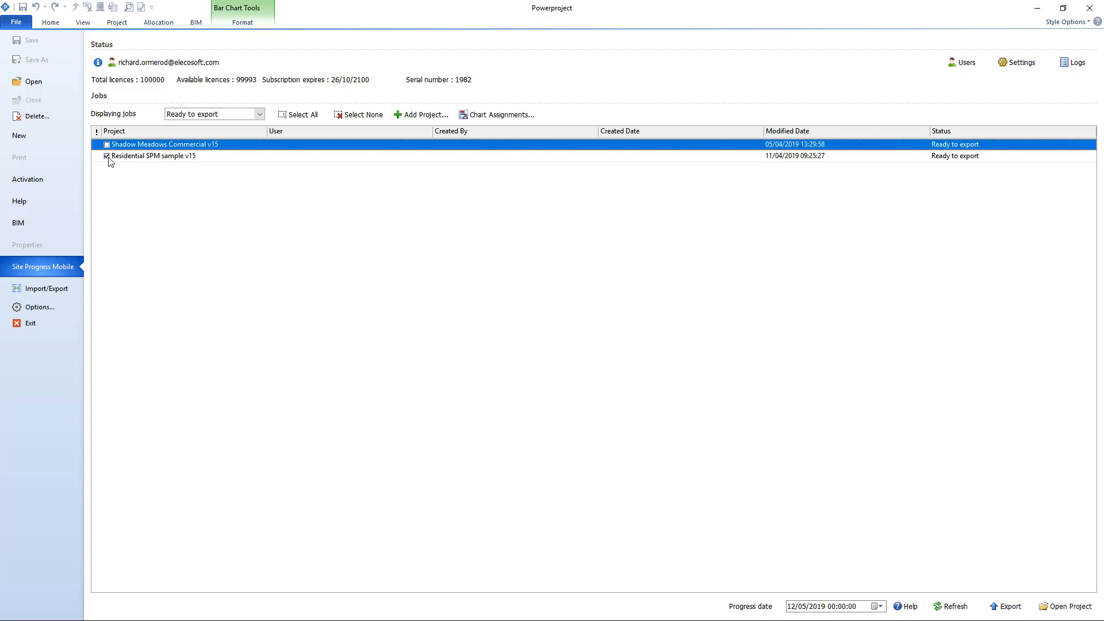
left_click(109, 159)
left_click(113, 183)
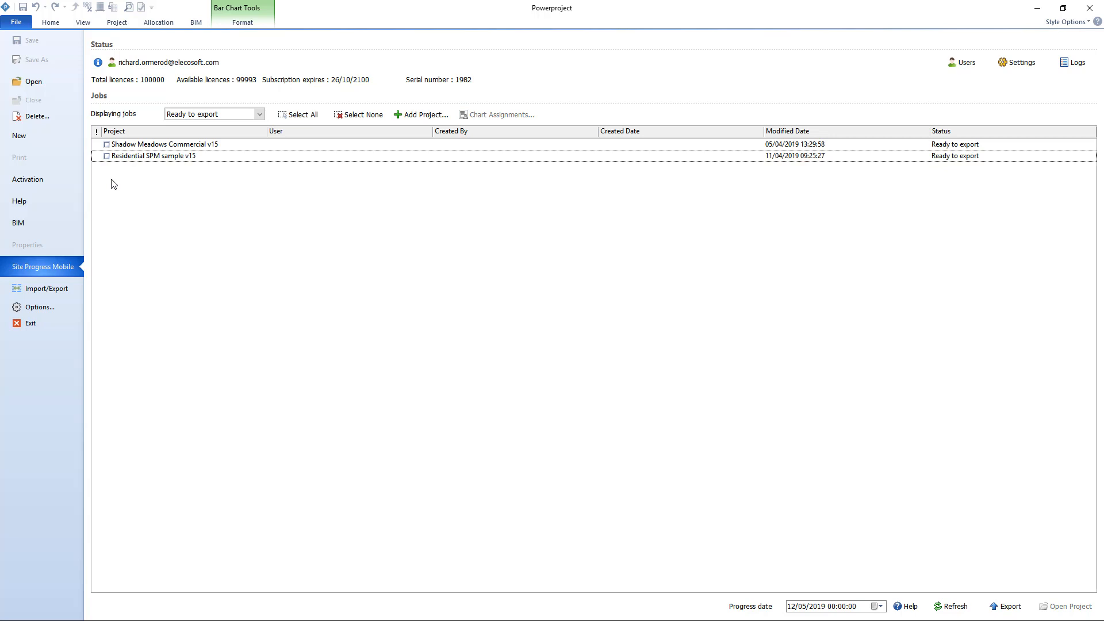
Open the recent project Residential SPM sample v15.pp from the SPM2 folder and highlight its site preparation tasks, Hoarding to Substations.
left_click(41, 82)
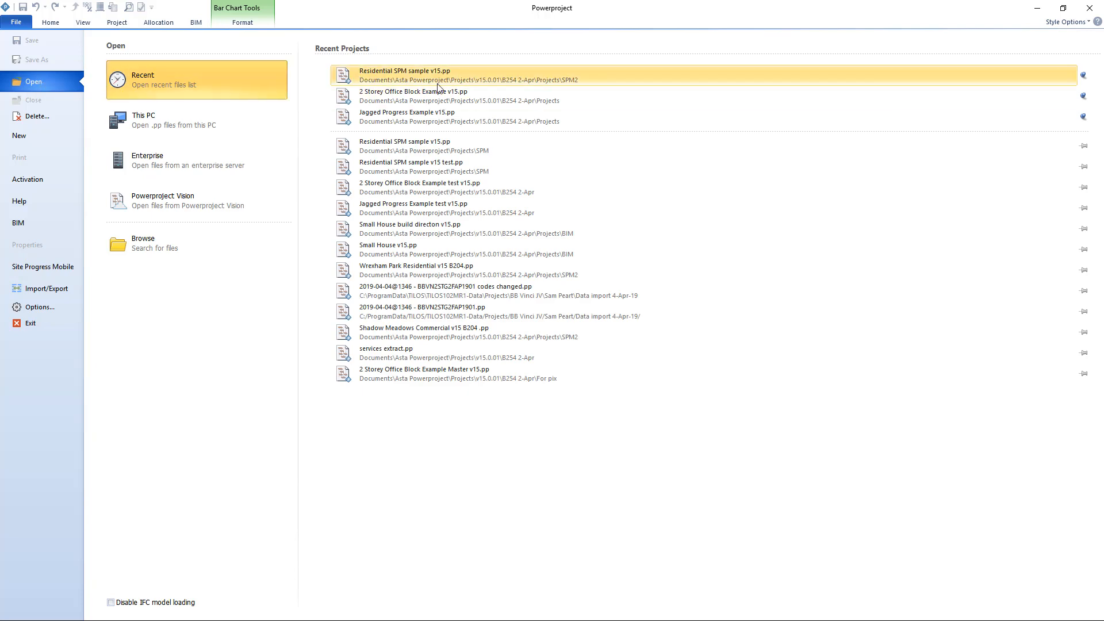
left_click(457, 84)
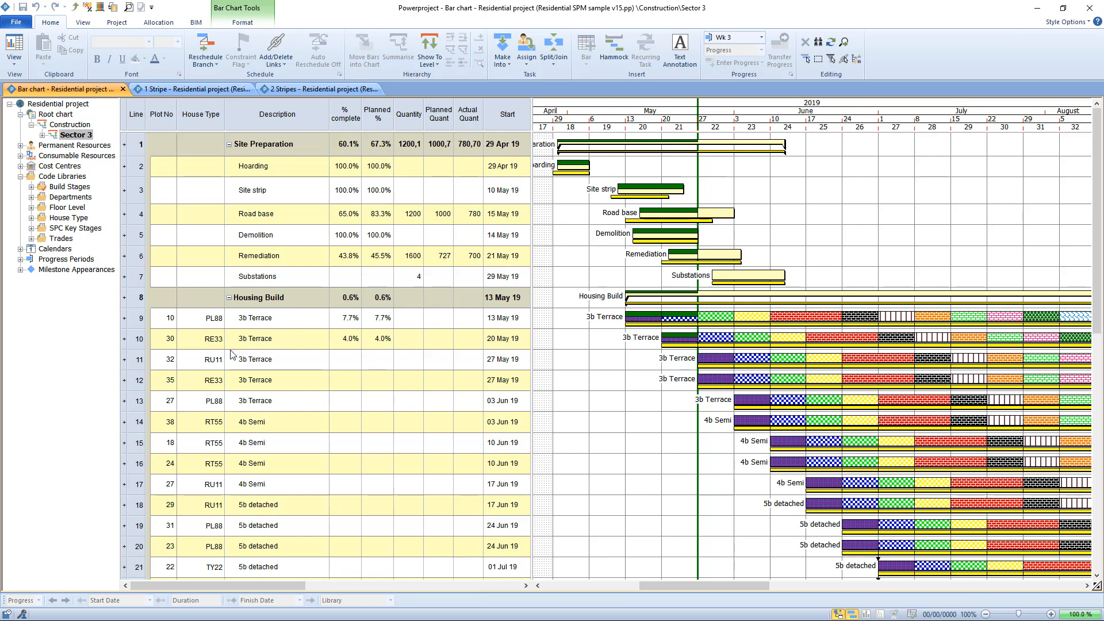
left_click_drag(141, 167, 146, 277)
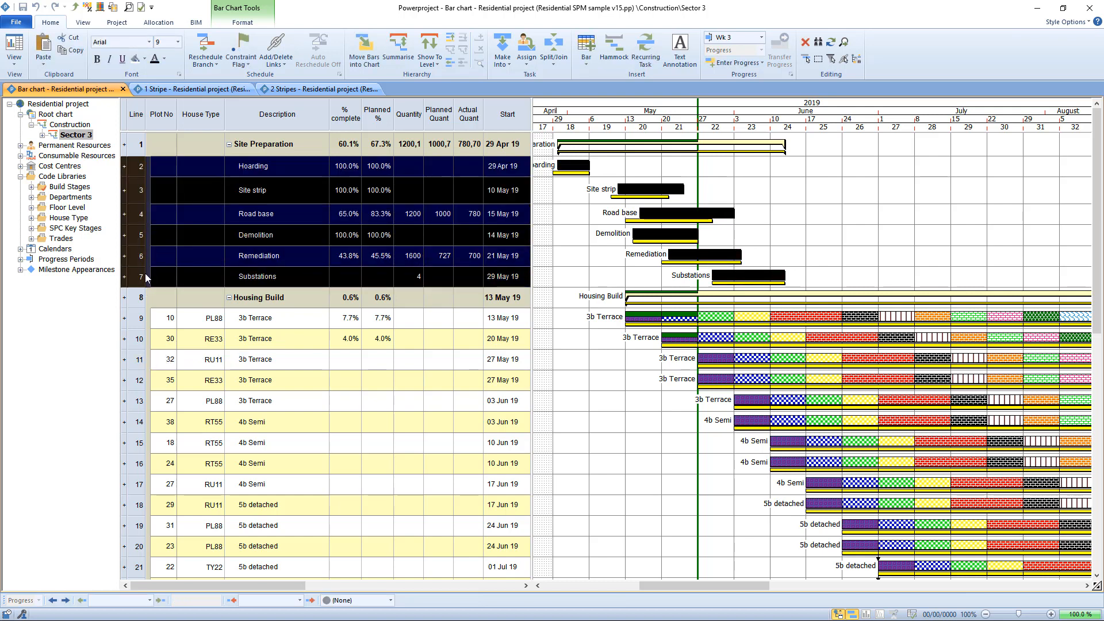
left_click(821, 235)
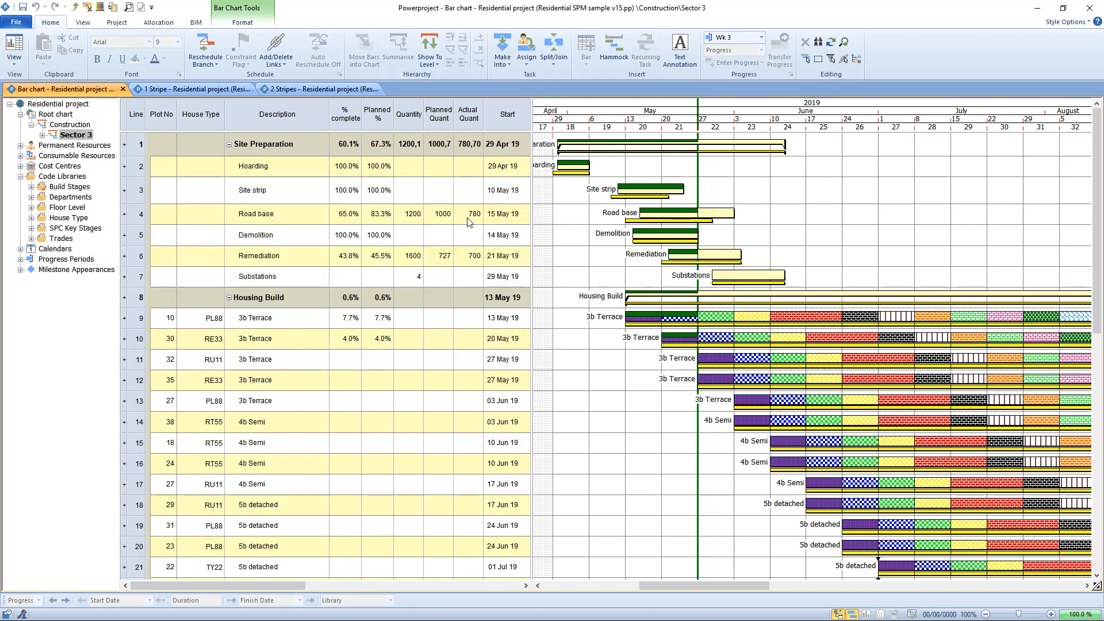
Examine the Quantity column, the 3b Terrace task on line 11, the Build Stages code library and the Plot No column.
left_click(404, 115)
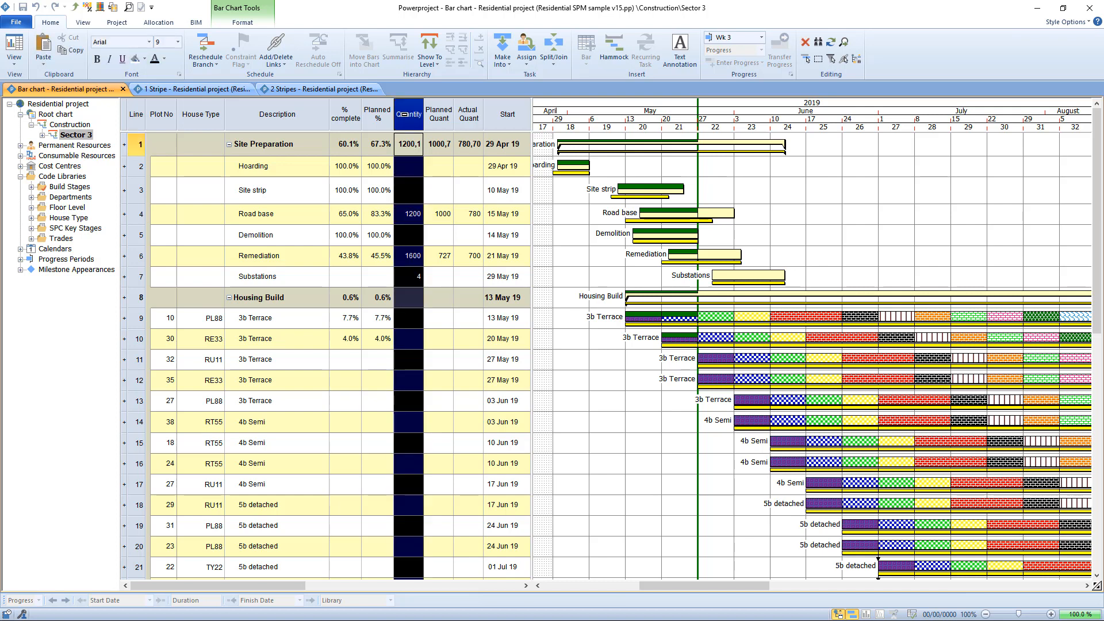
left_click(136, 361)
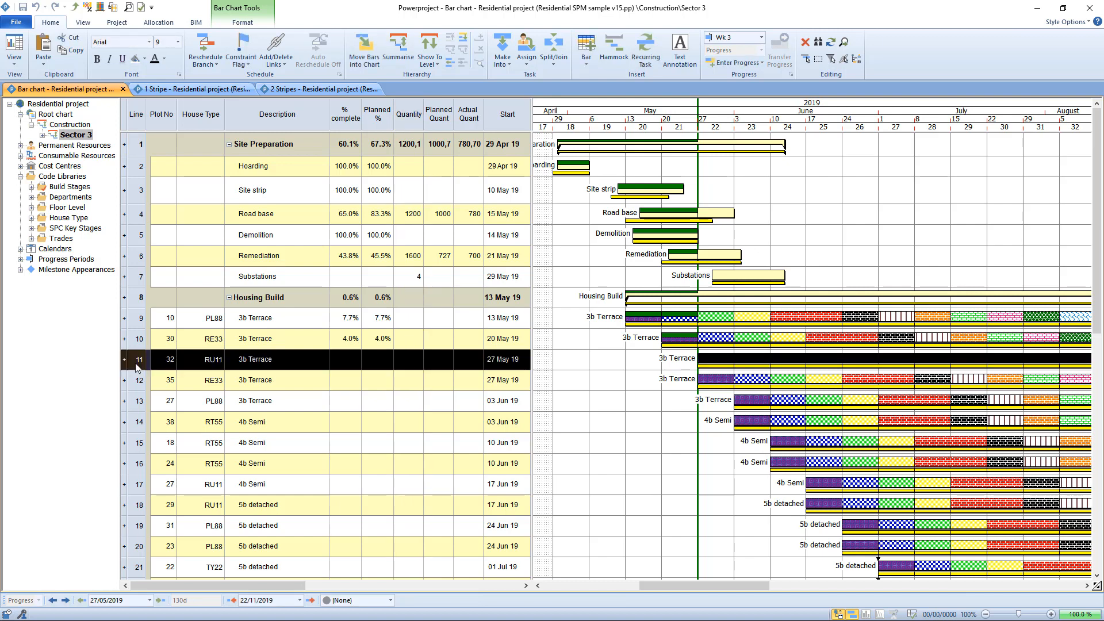
left_click(31, 187)
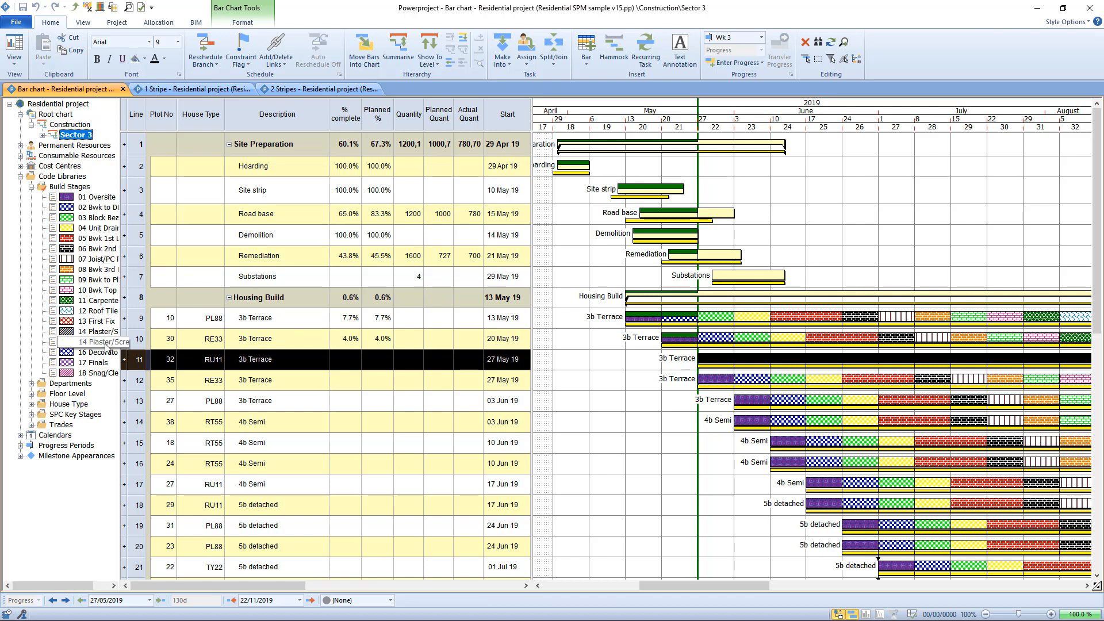
left_click(32, 187)
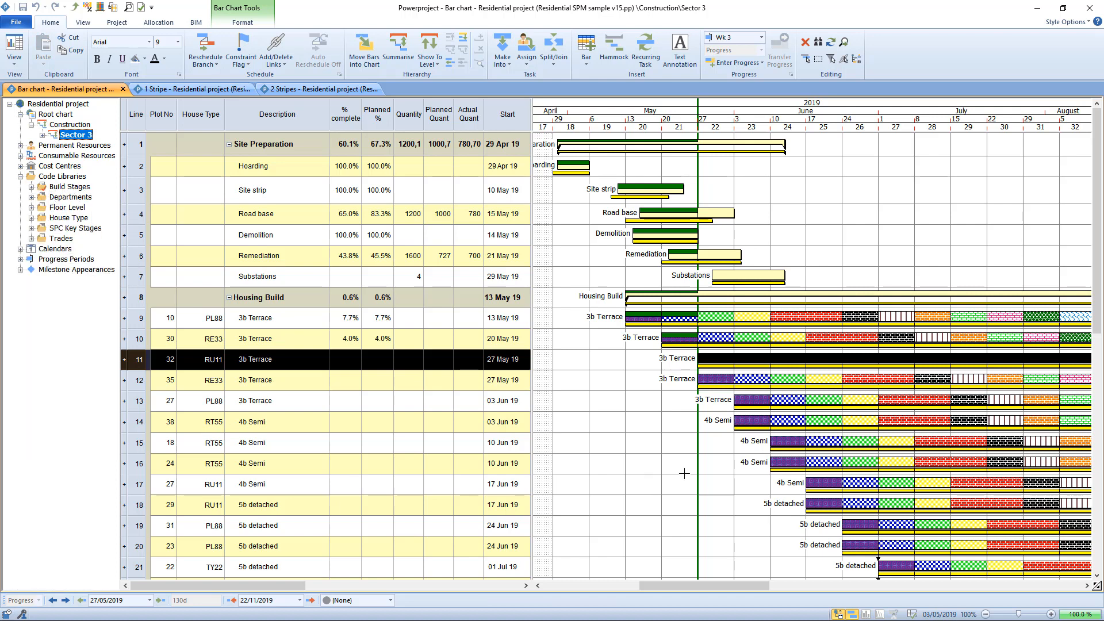
left_click(639, 469)
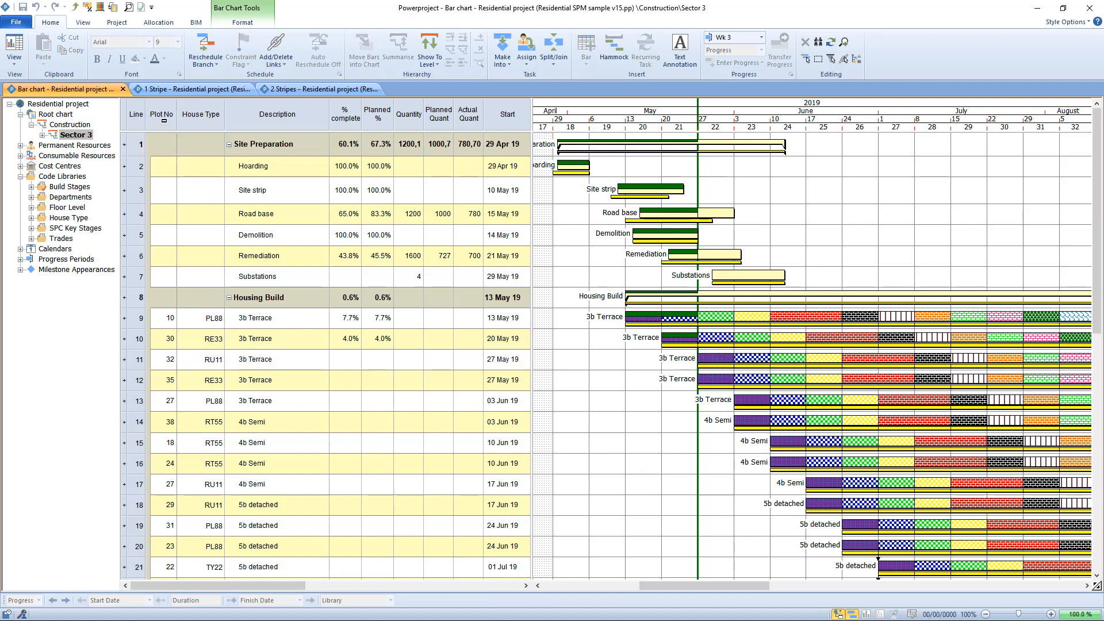
left_click(163, 118)
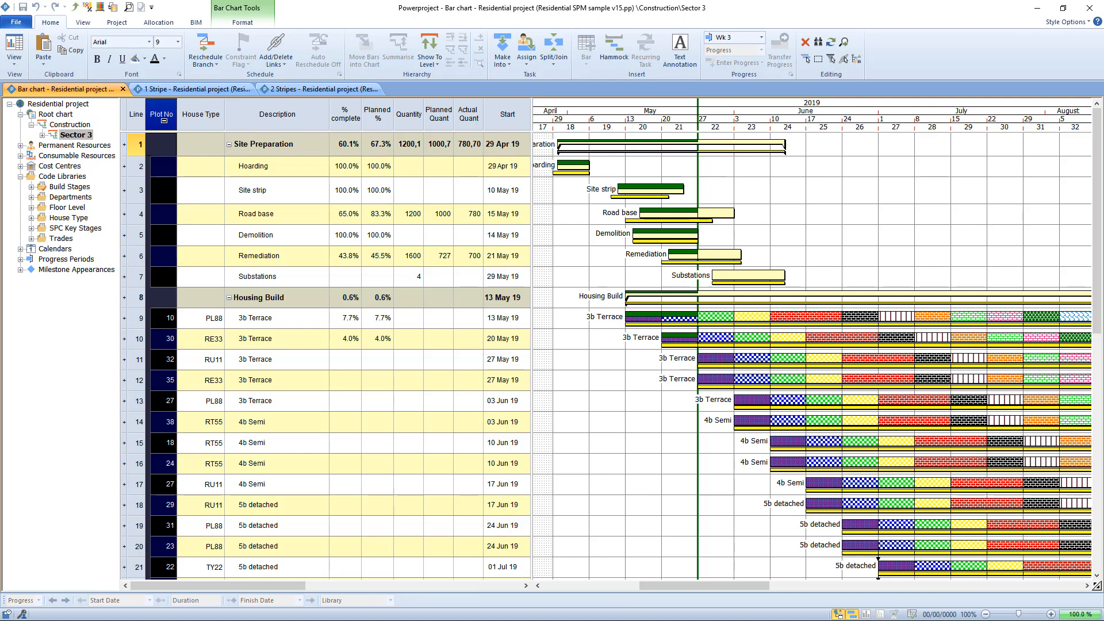
left_click(622, 433)
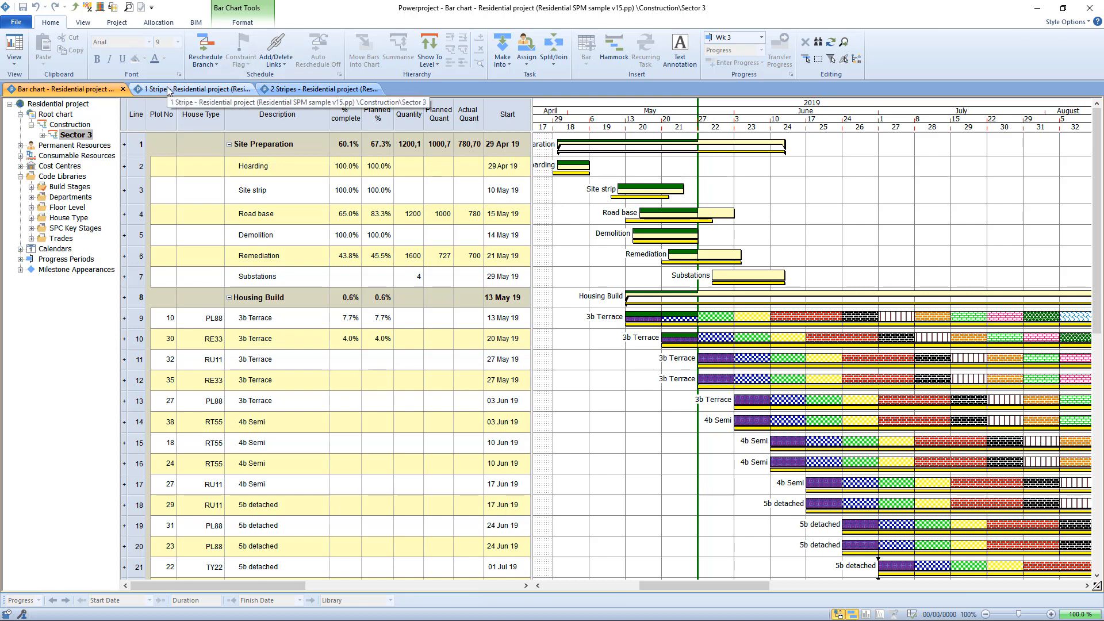
Display the published user-defined fields in the Site Progress project settings and close them without adding any.
left_click(118, 23)
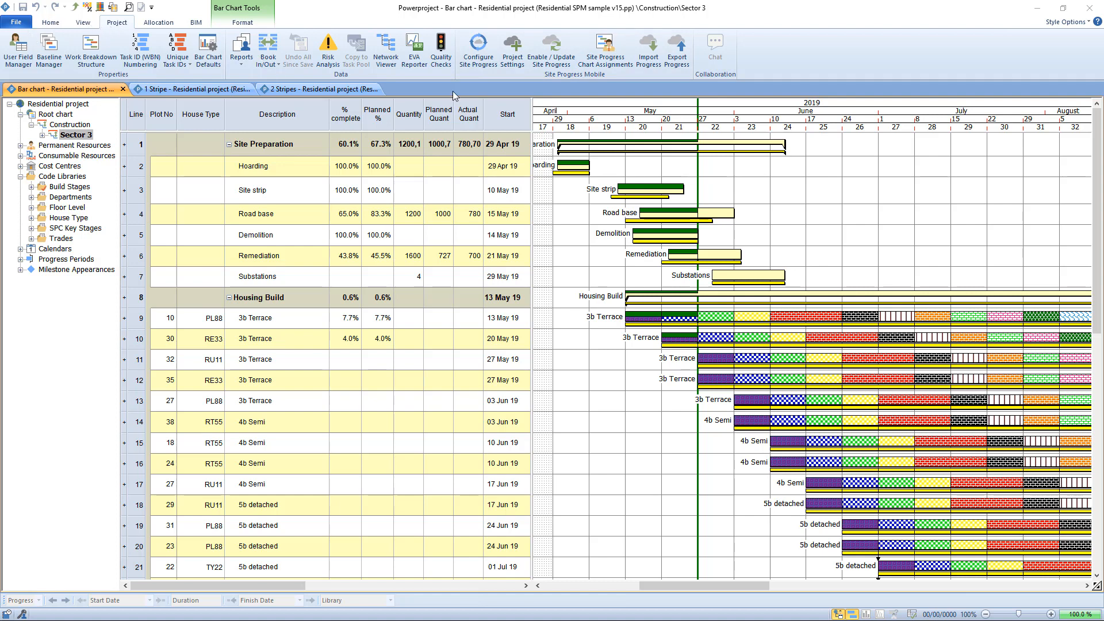
left_click(518, 54)
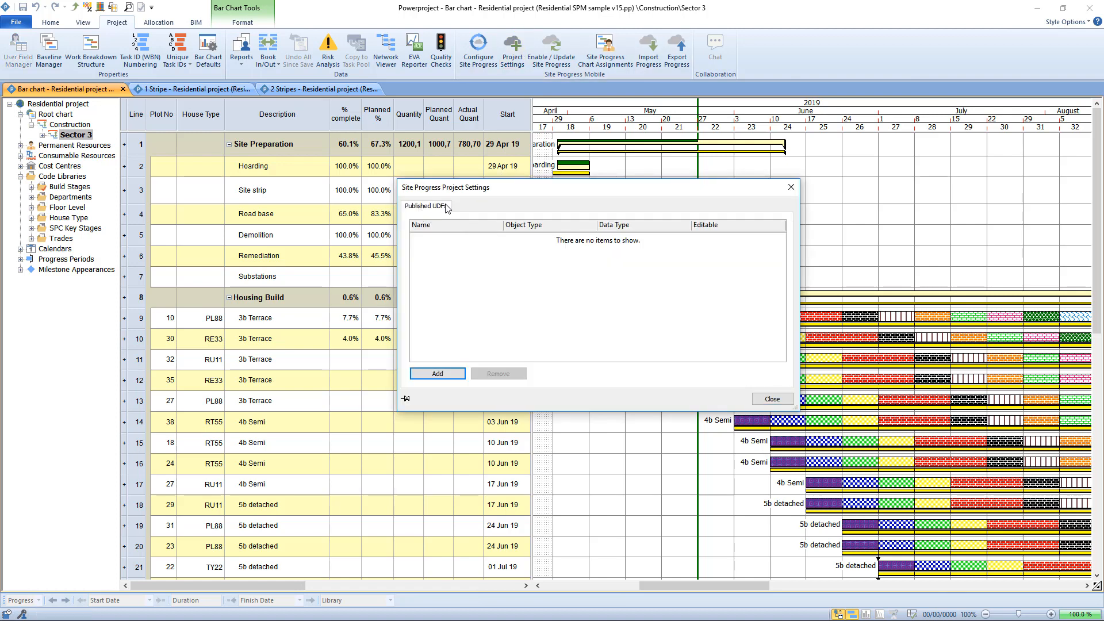
left_click(782, 403)
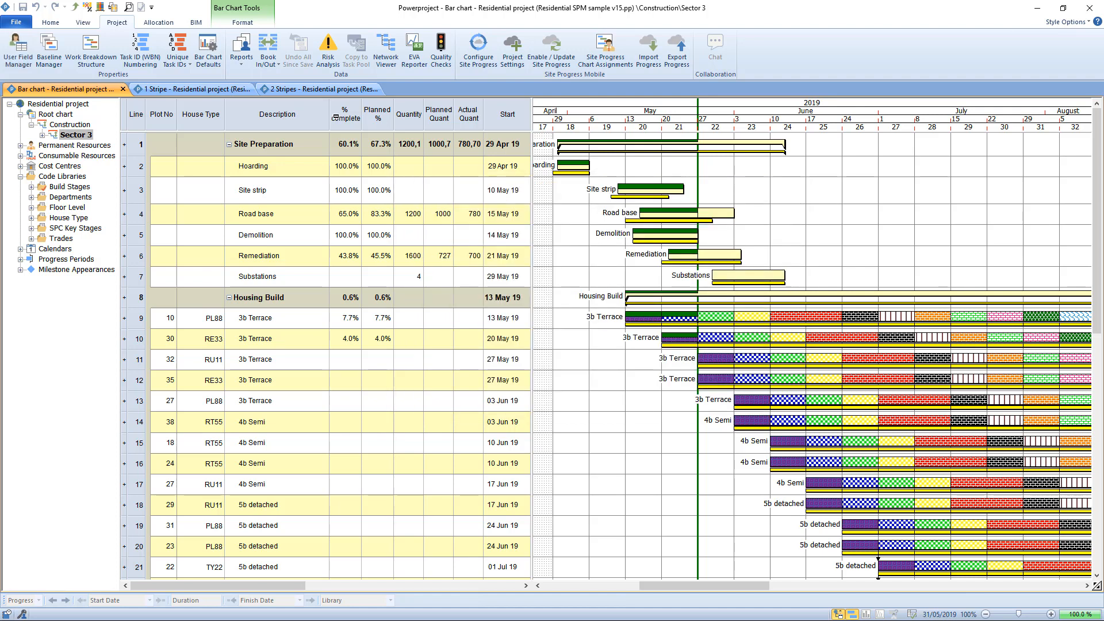
Examine the Inspector_Initials and Inspection_Date task fields in the User Field Manager and leave it without changes.
left_click(22, 50)
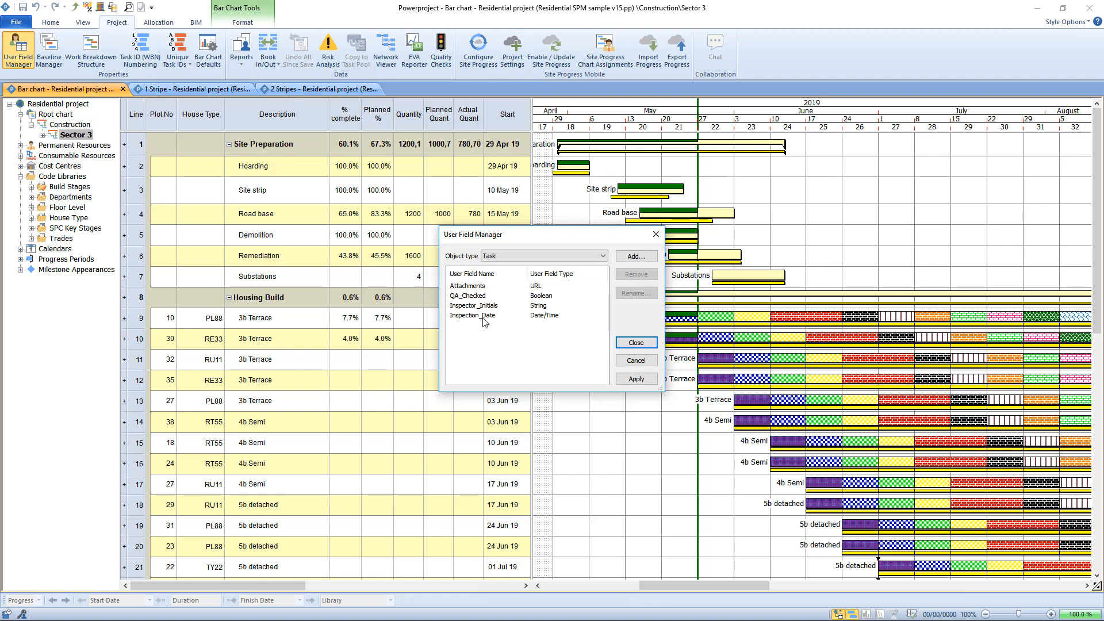
left_click(461, 309)
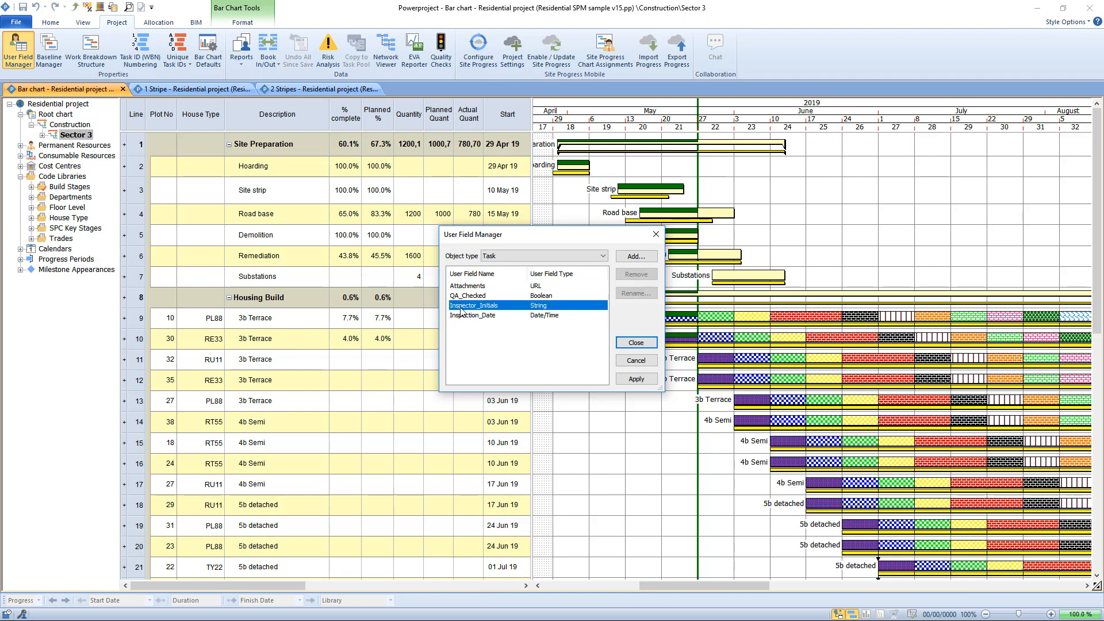
left_click(463, 316)
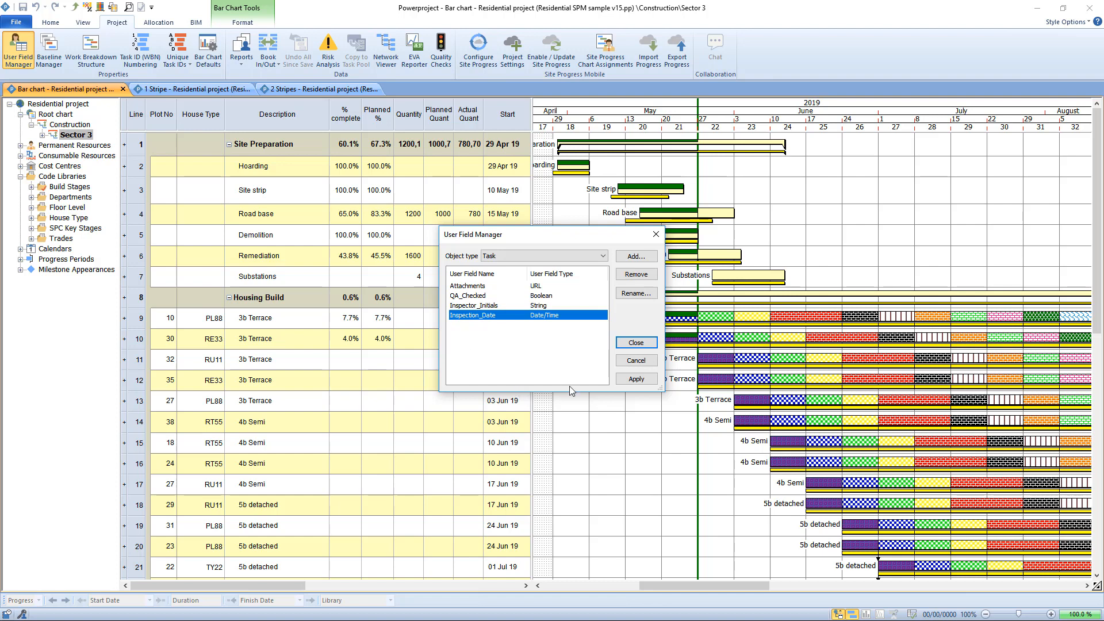
left_click(644, 360)
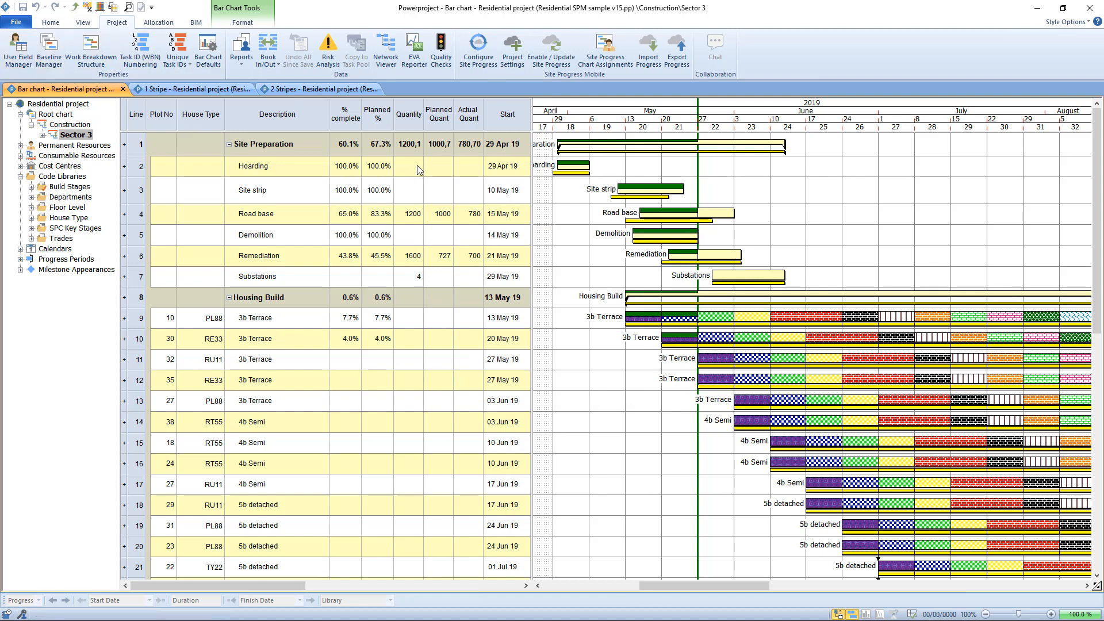
Add the Inspector_Initials task field to the published UDFs in the Site Progress project settings.
left_click(513, 60)
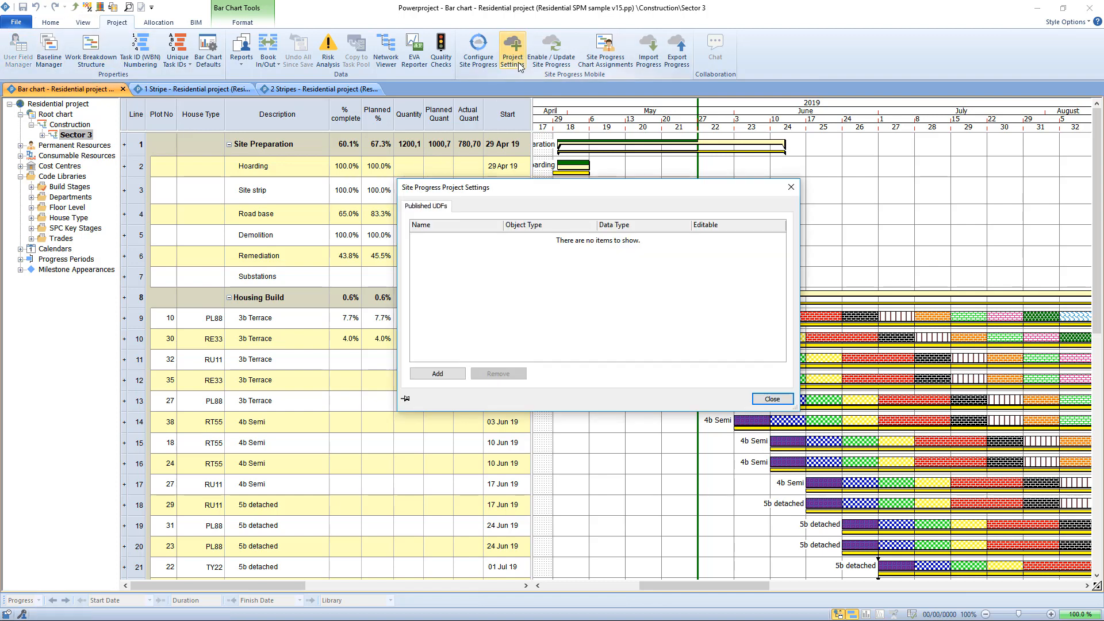
left_click(436, 379)
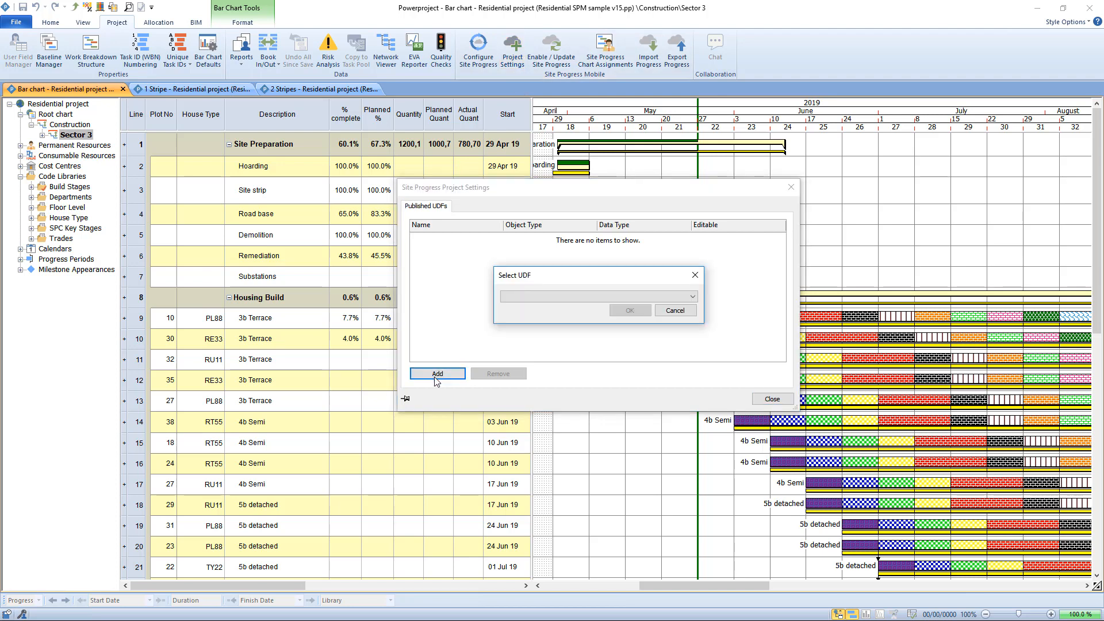
left_click(691, 297)
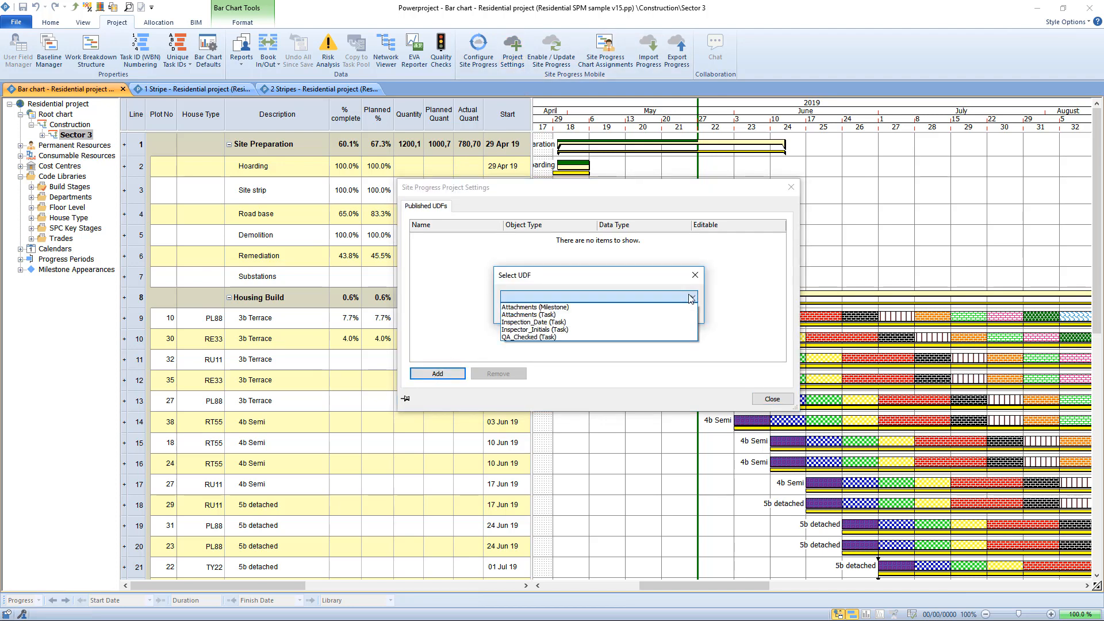
left_click(627, 330)
left_click(630, 311)
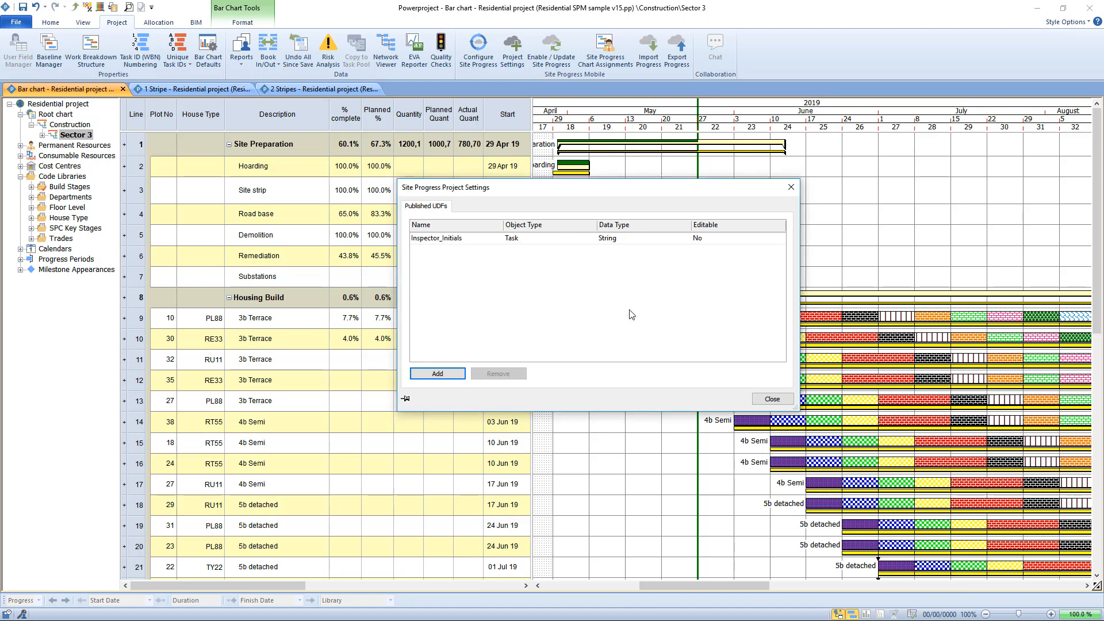
Publish the Inspection_Date task field as well and close the Site Progress project settings.
left_click(446, 375)
left_click(552, 297)
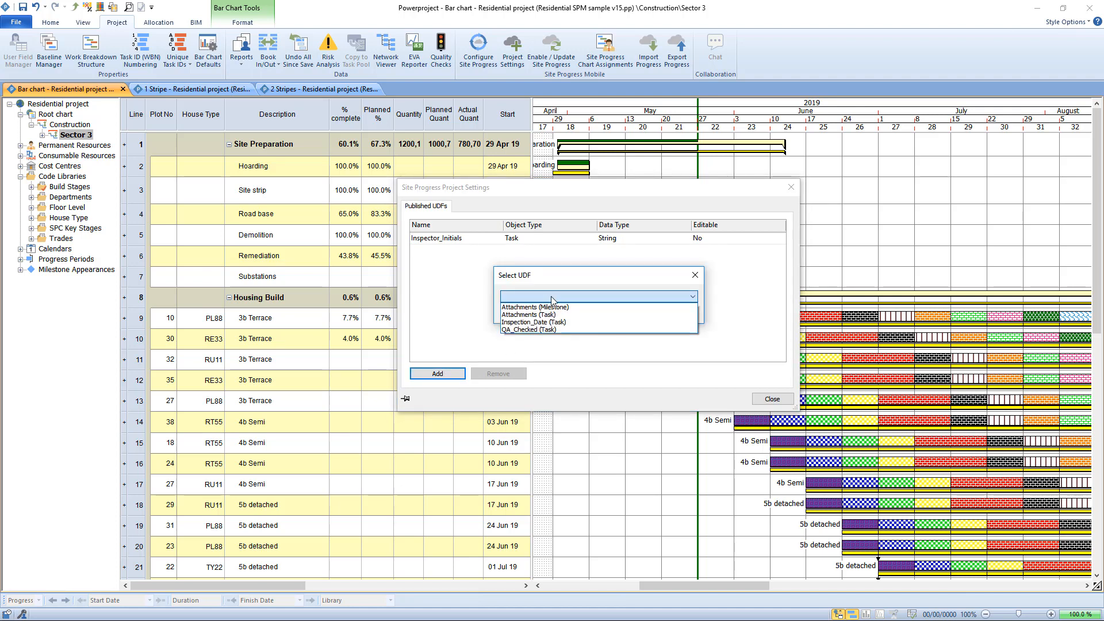
left_click(563, 323)
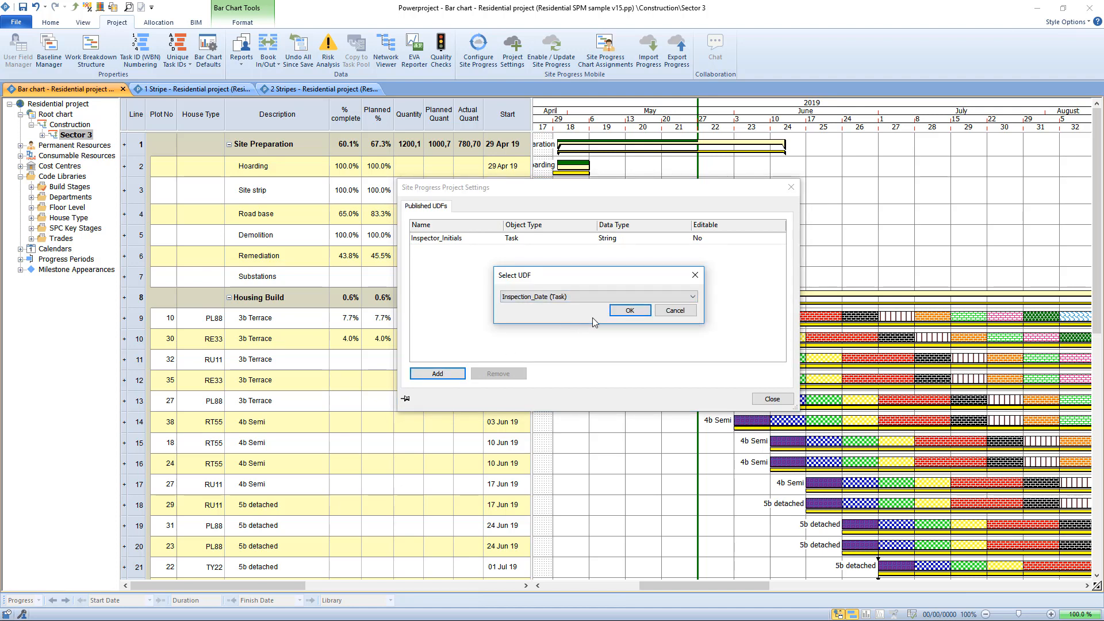
left_click(629, 312)
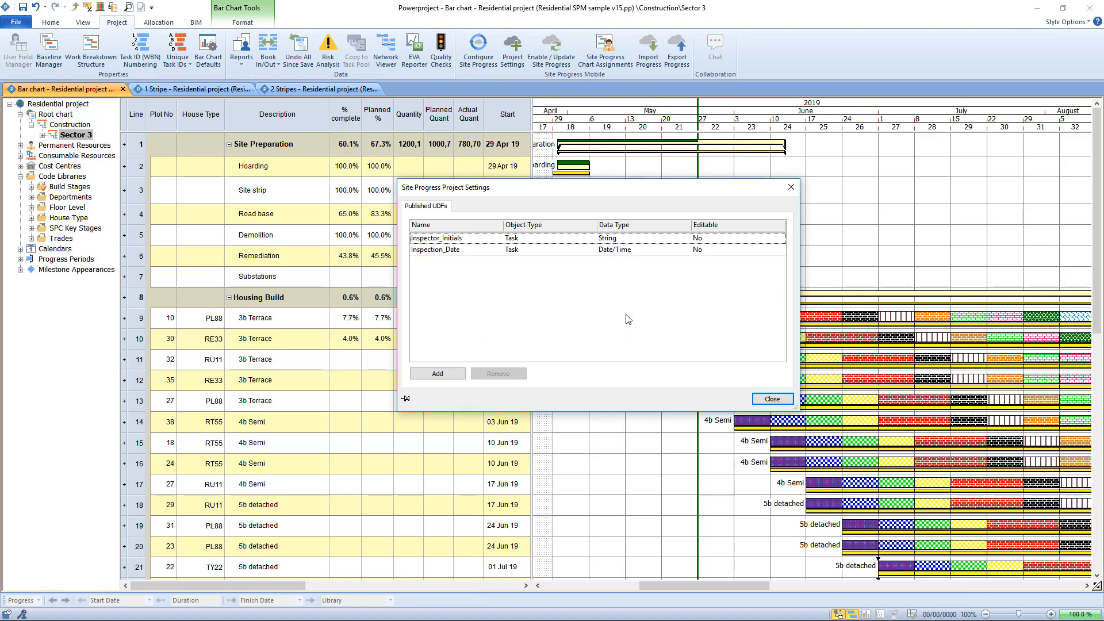
left_click(772, 400)
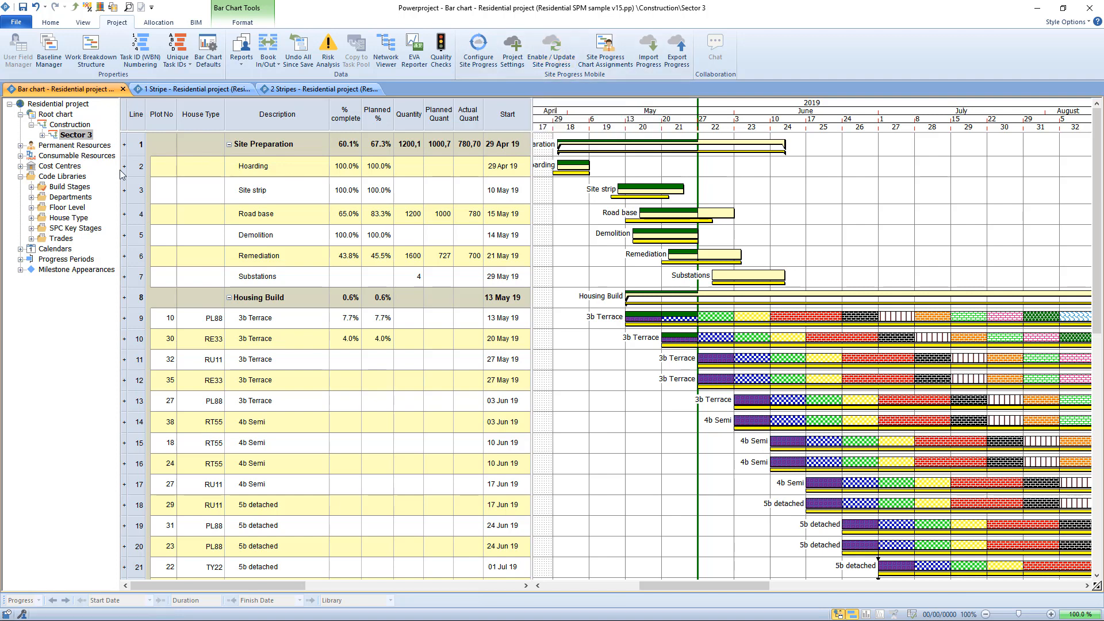
Enable Site Progress for the project and check the users in the ASP_Users code library.
left_click(65, 176)
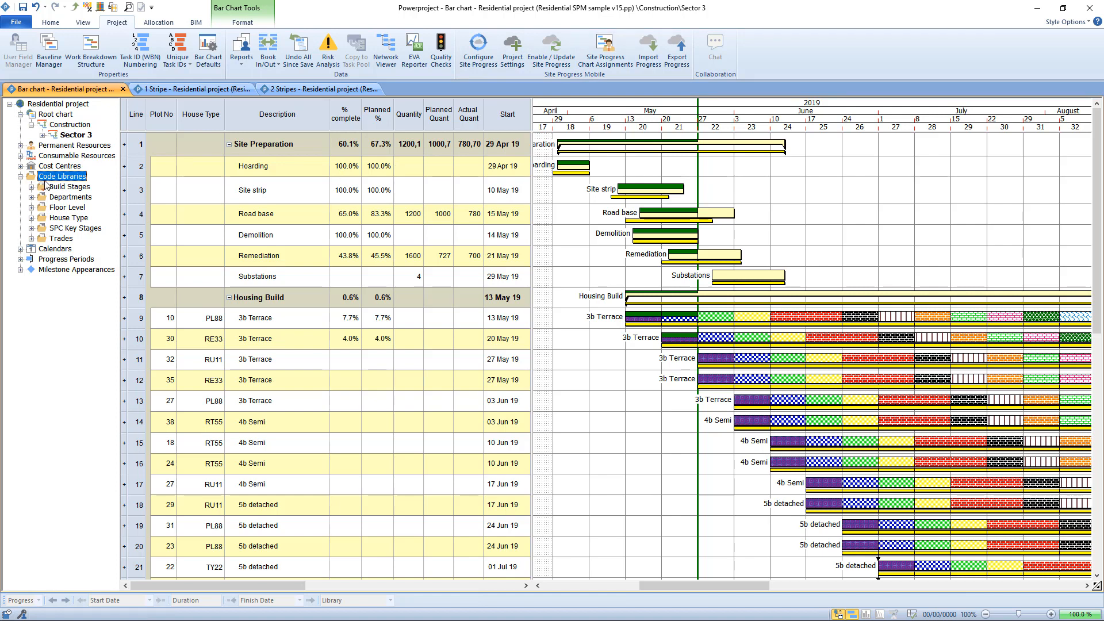
left_click(555, 55)
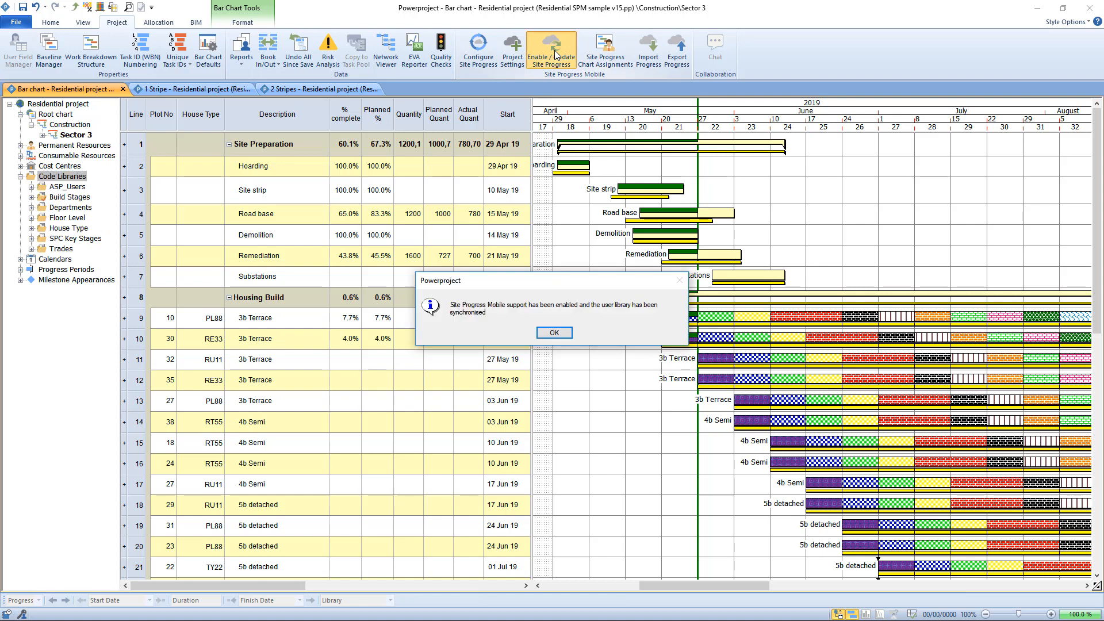
left_click(554, 333)
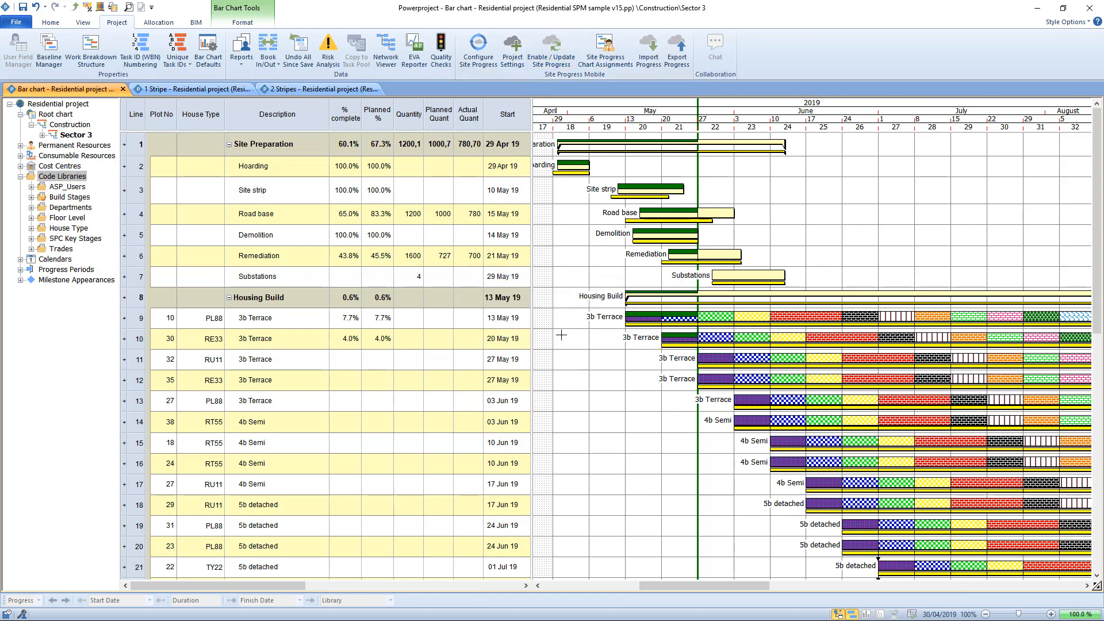
left_click(32, 187)
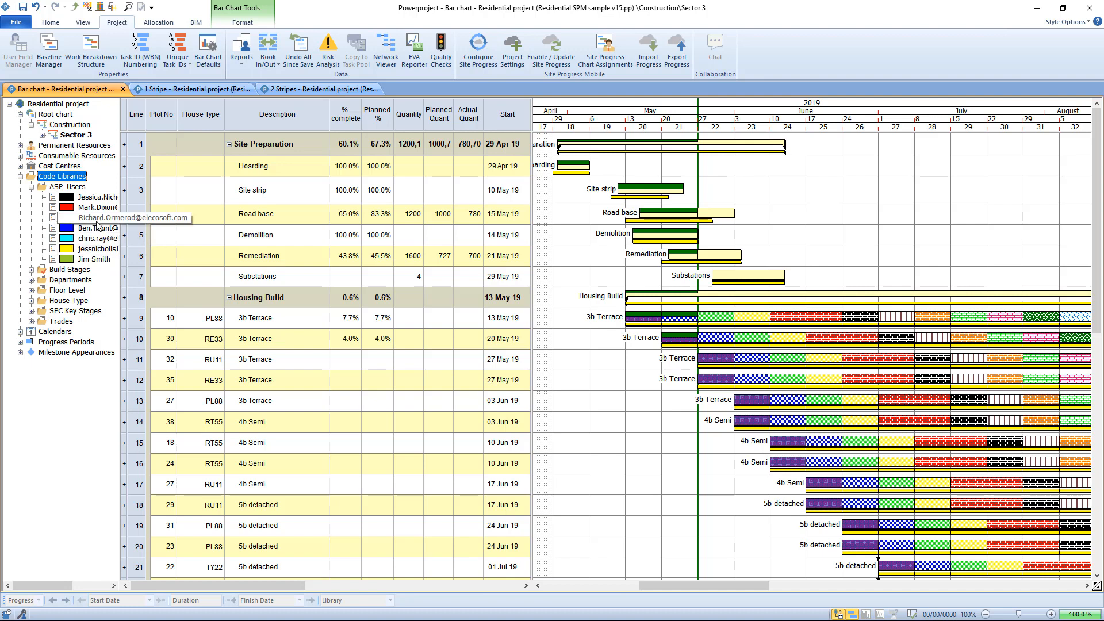
left_click(31, 187)
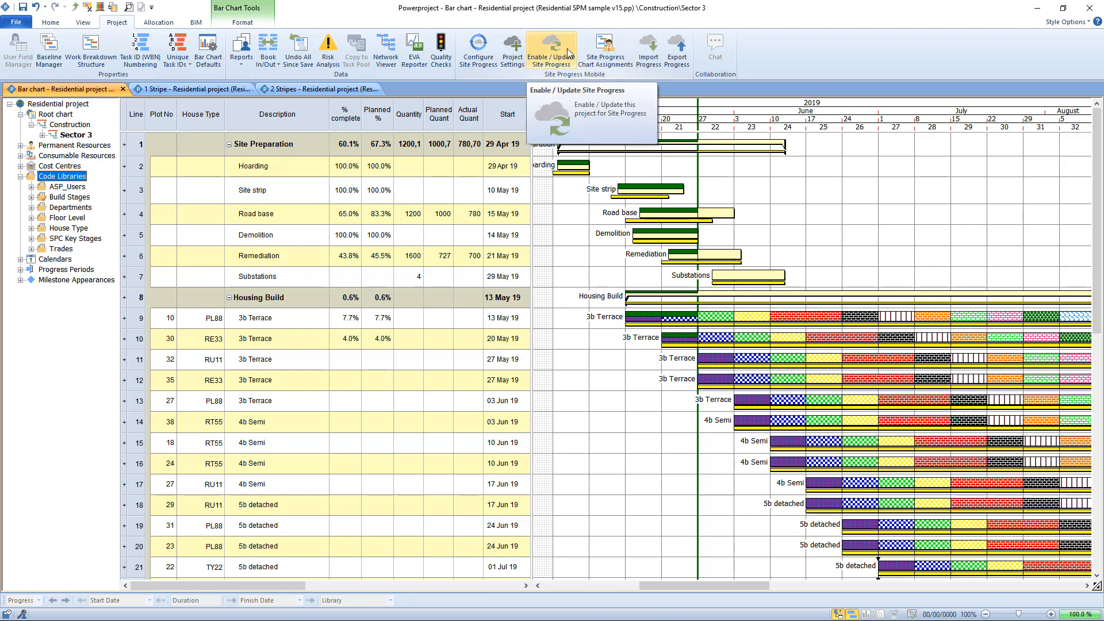
left_click(558, 241)
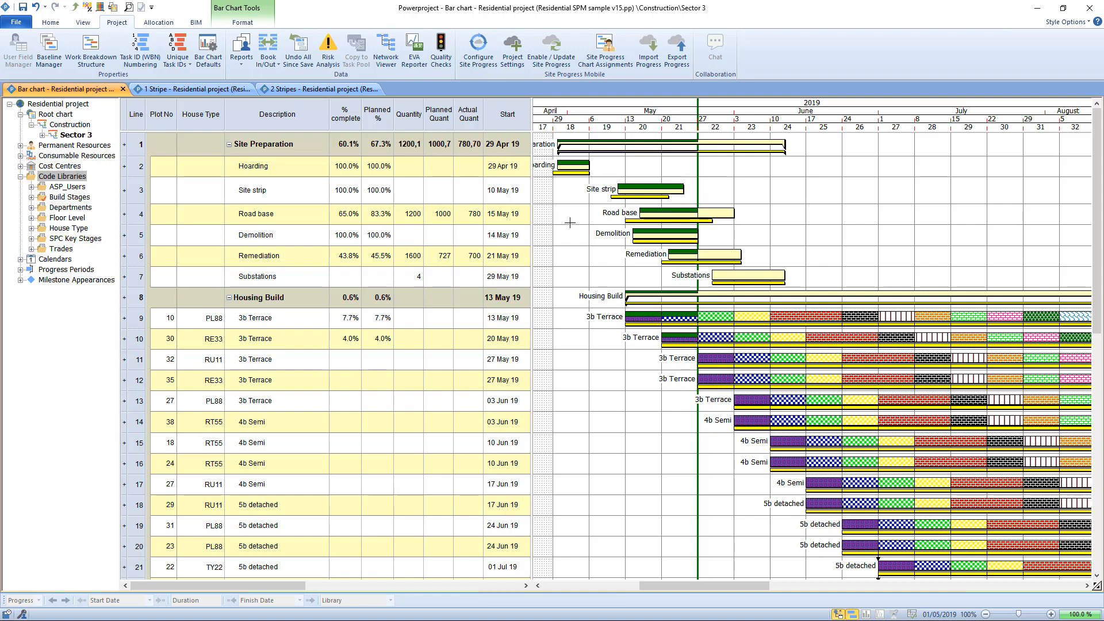
left_click(652, 293)
left_click(612, 142)
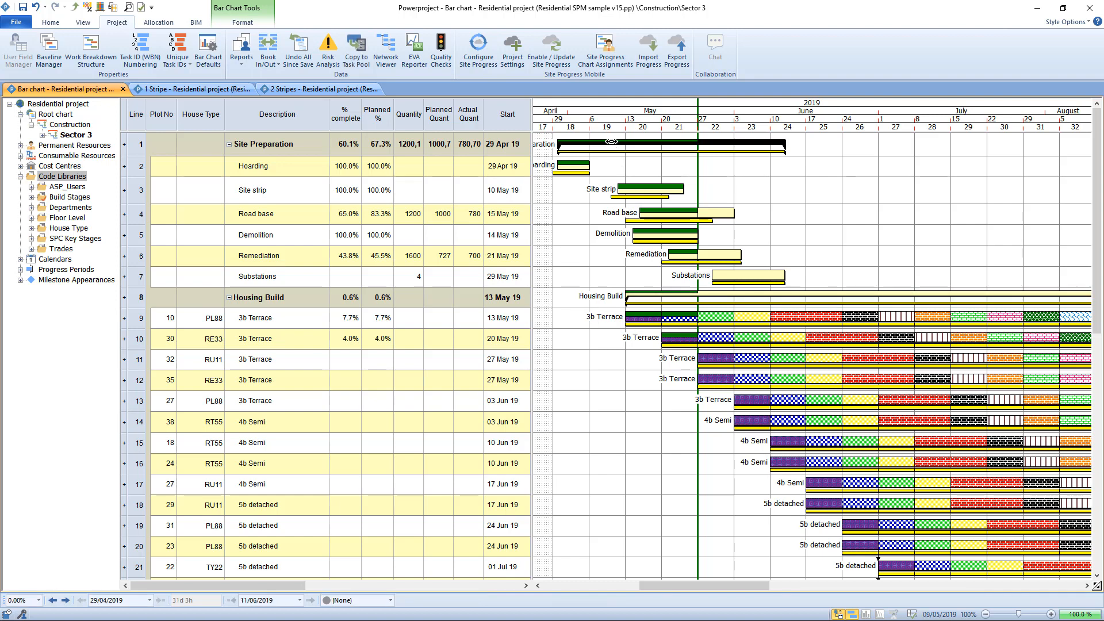
left_click(610, 146)
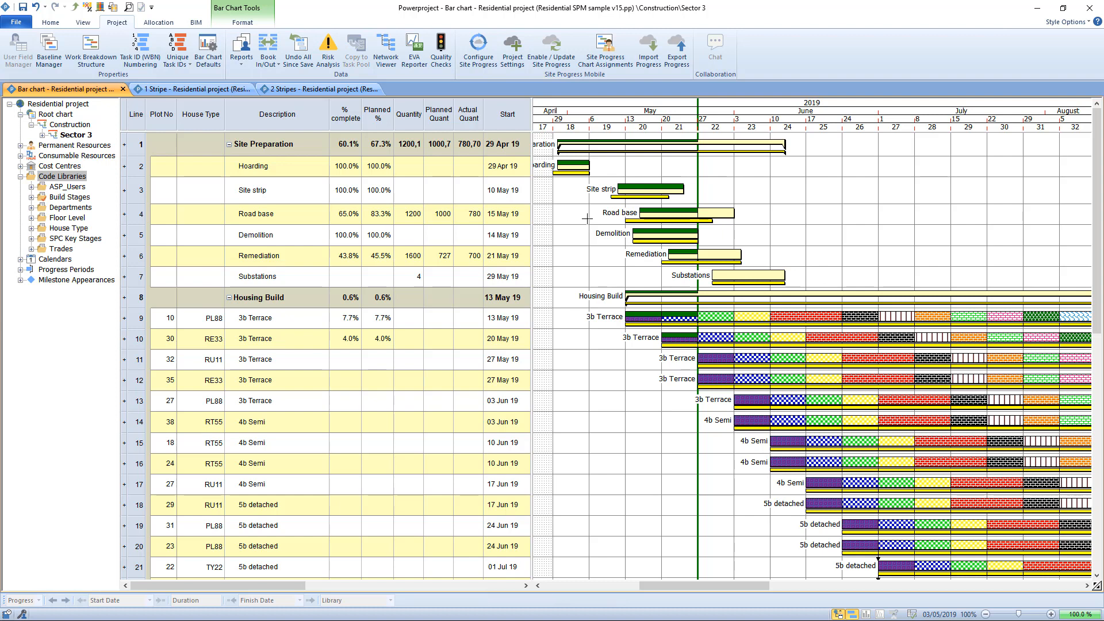
In the Site Progress chart assignments, assign the dark green user, last under ASP_Users, to Sector 3 and all its descendants.
left_click(611, 54)
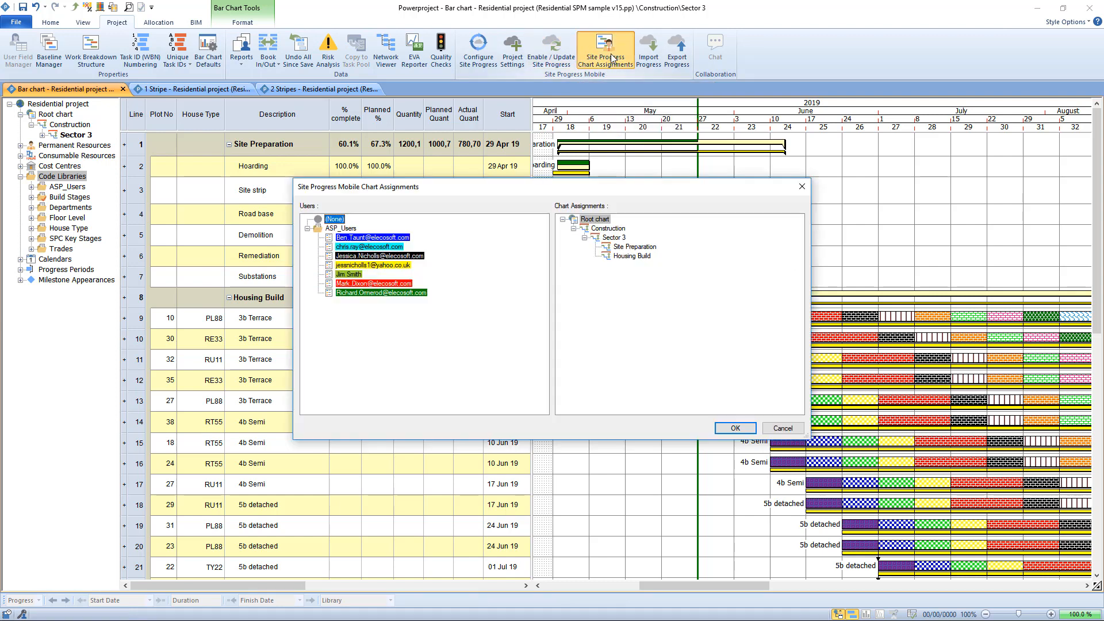
left_click_drag(578, 183, 546, 136)
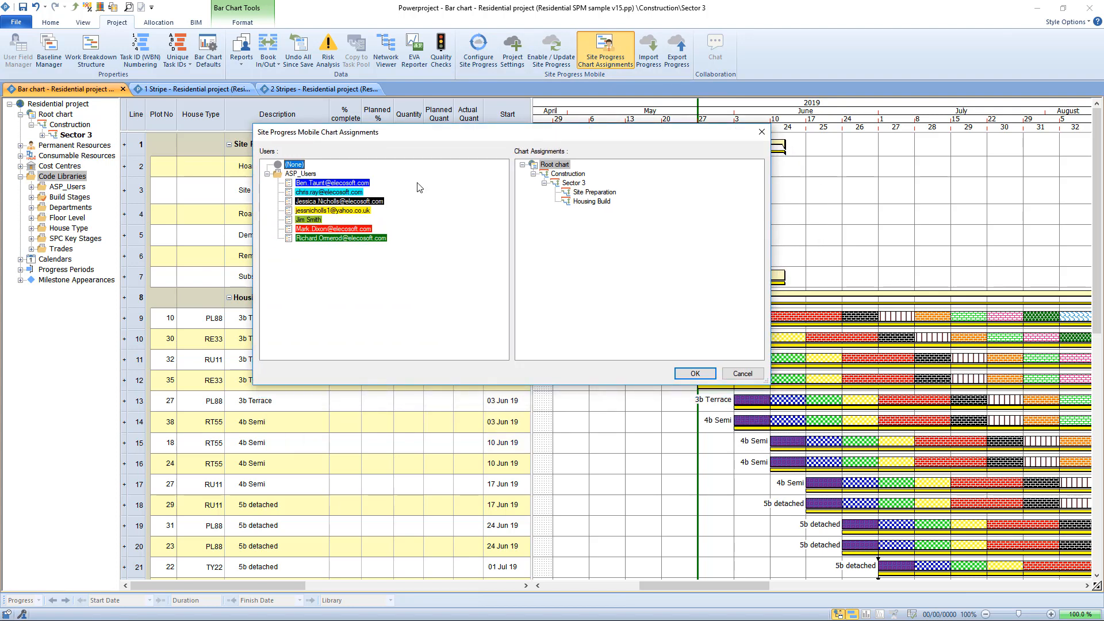
left_click(267, 174)
left_click(267, 174)
left_click(360, 239)
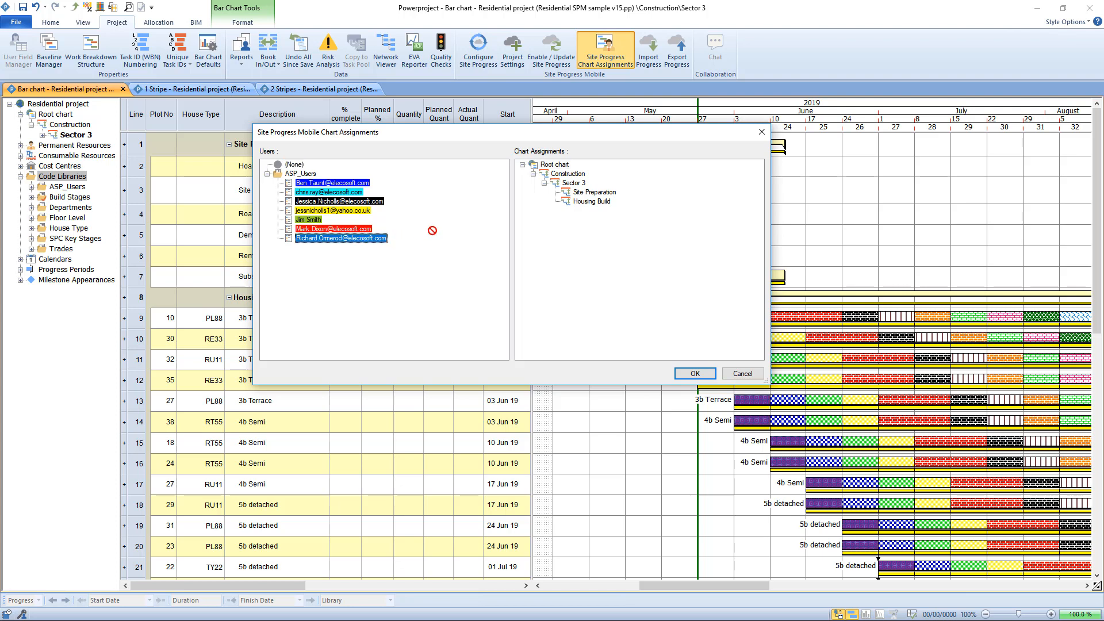
left_click(567, 183)
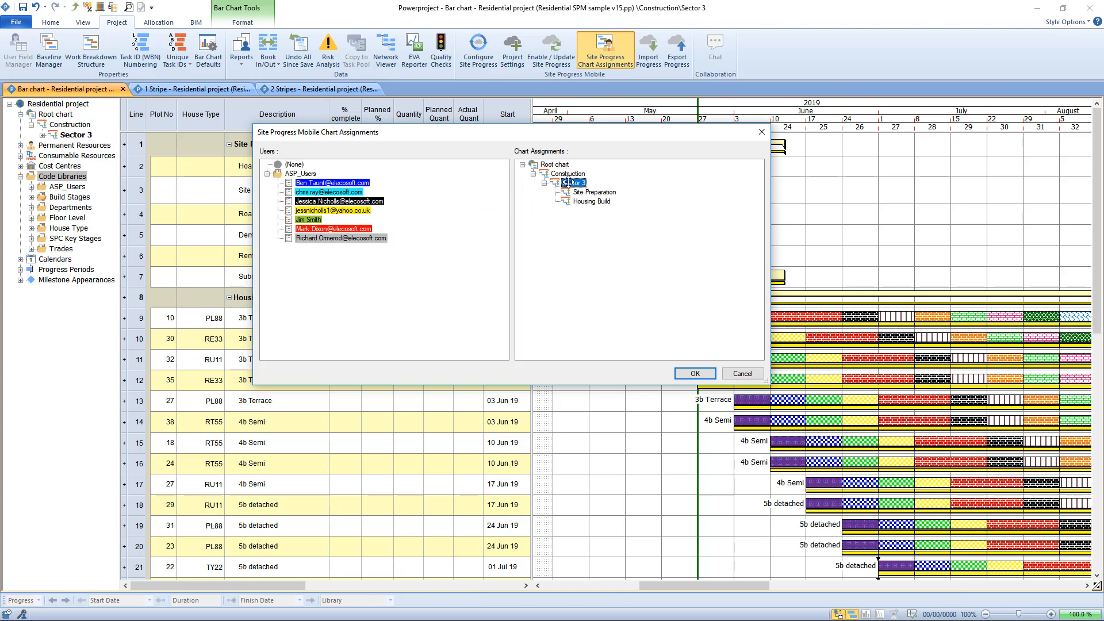
mouse_move(566, 183)
left_mouse_down()
mouse_move(581, 195)
mouse_move(572, 187)
left_mouse_up()
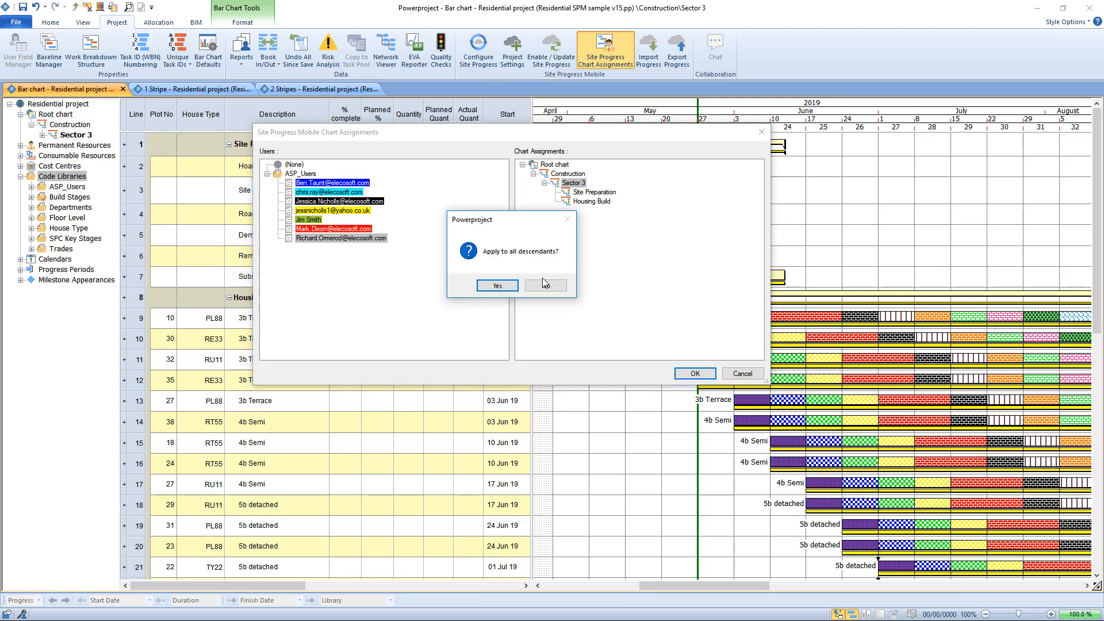
left_click(494, 286)
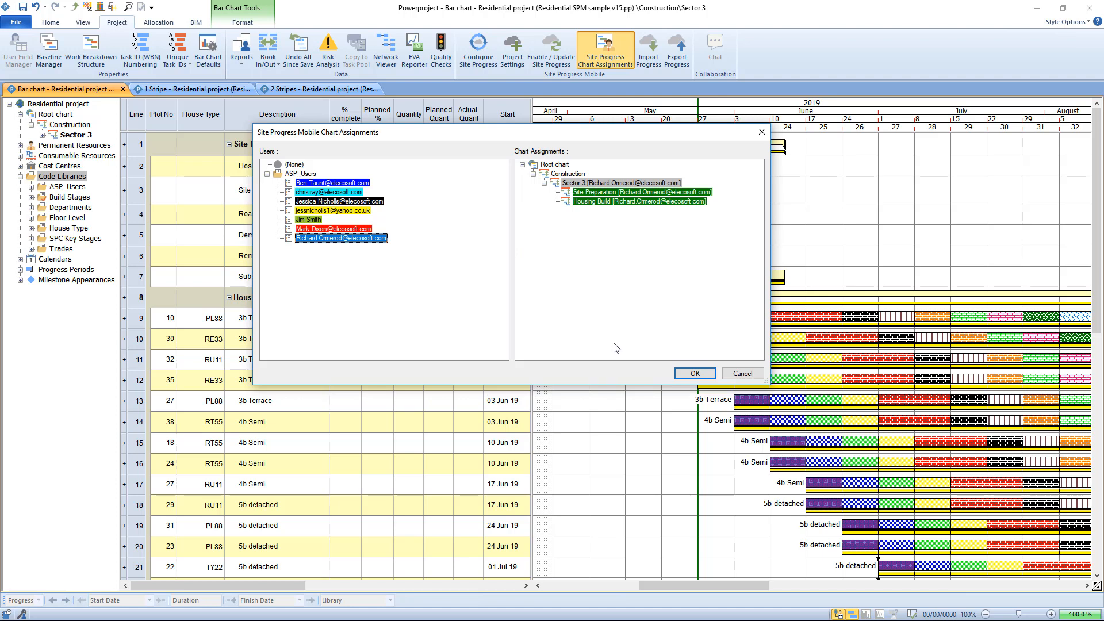
Assign the black-coded user, third under ASP_Users, to the Housing Build chart.
left_click(372, 202)
left_click(608, 200)
left_click_drag(607, 200, 611, 205)
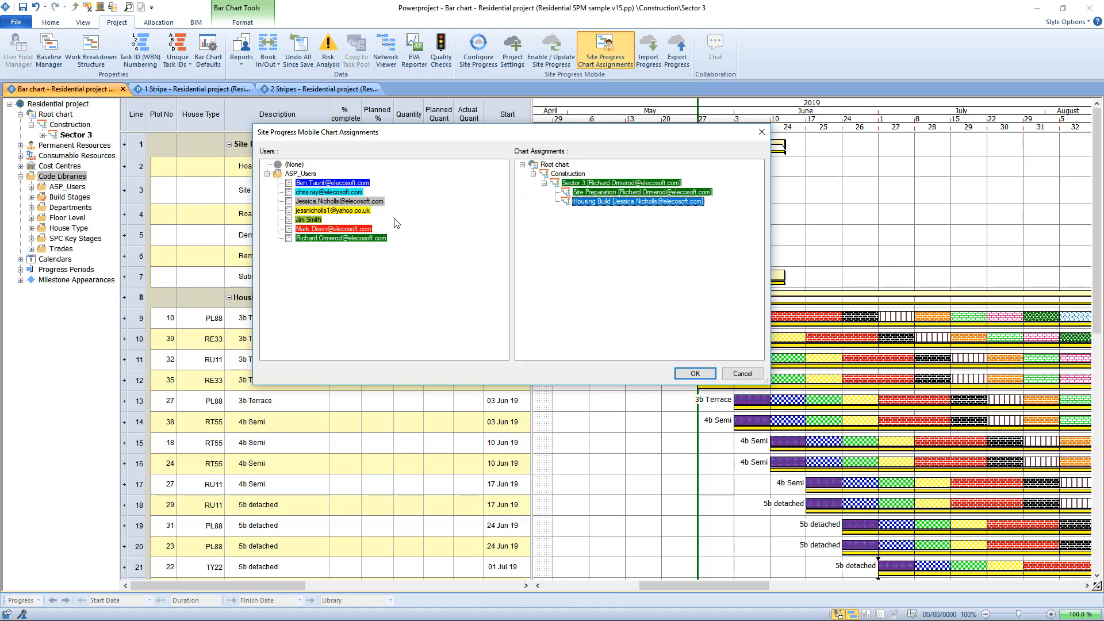
Reassign the Housing Build chart to the dark green user and accept the chart assignments.
left_click(555, 175)
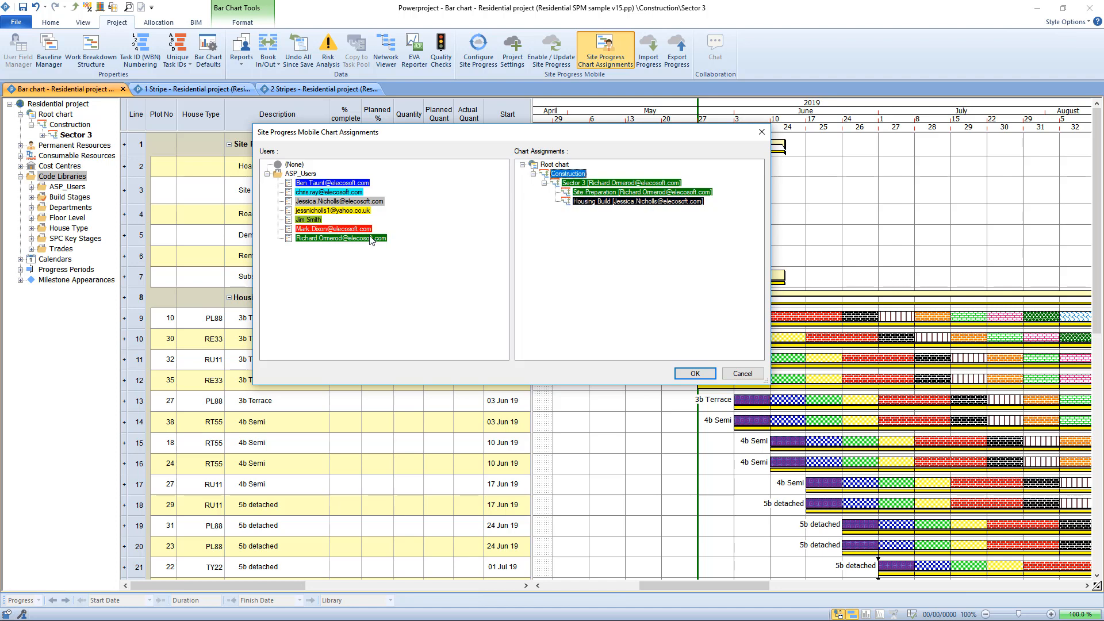
left_click_drag(369, 238, 601, 202)
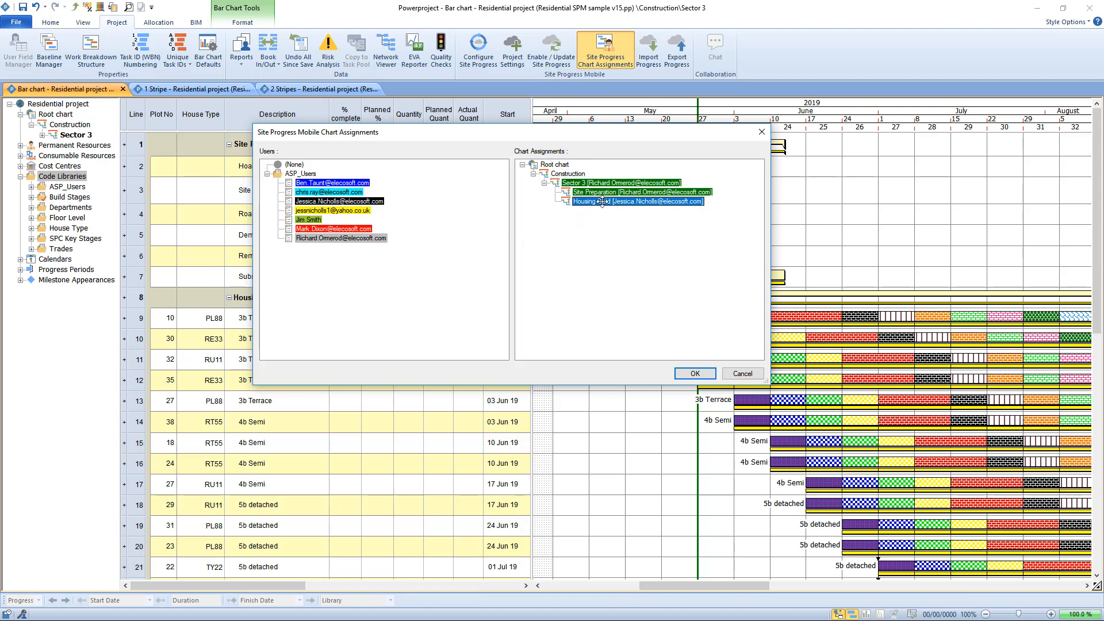
left_click(694, 372)
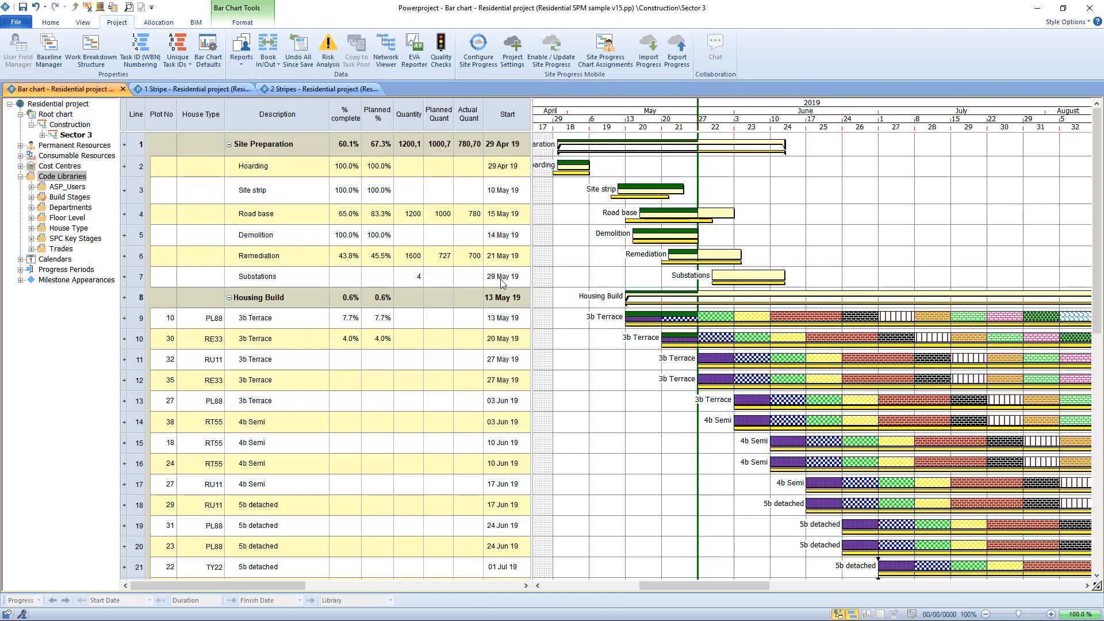
Widen the table beyond the Start column and add a Task.ASP_Users code column before Inspector Initials.
left_click_drag(533, 112, 584, 113)
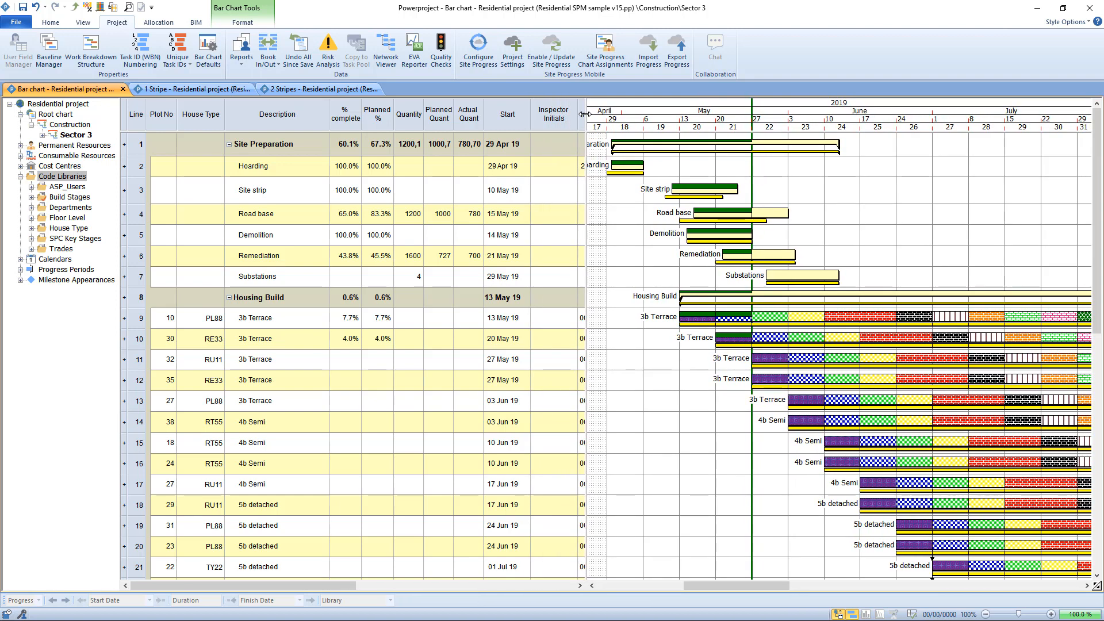
right_click(552, 118)
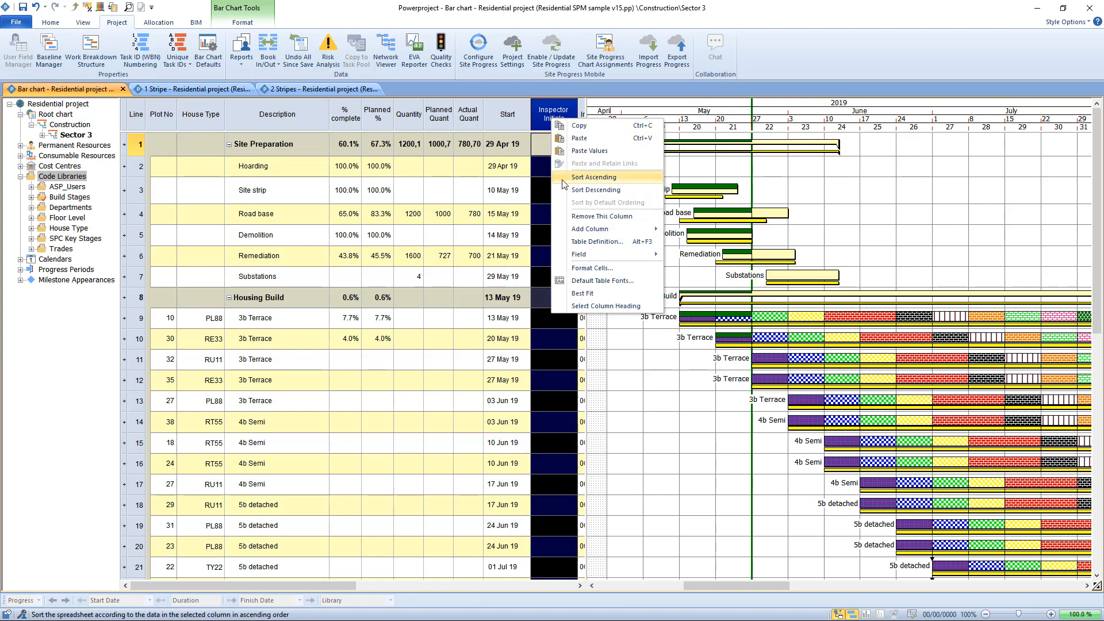
mouse_move(620, 232)
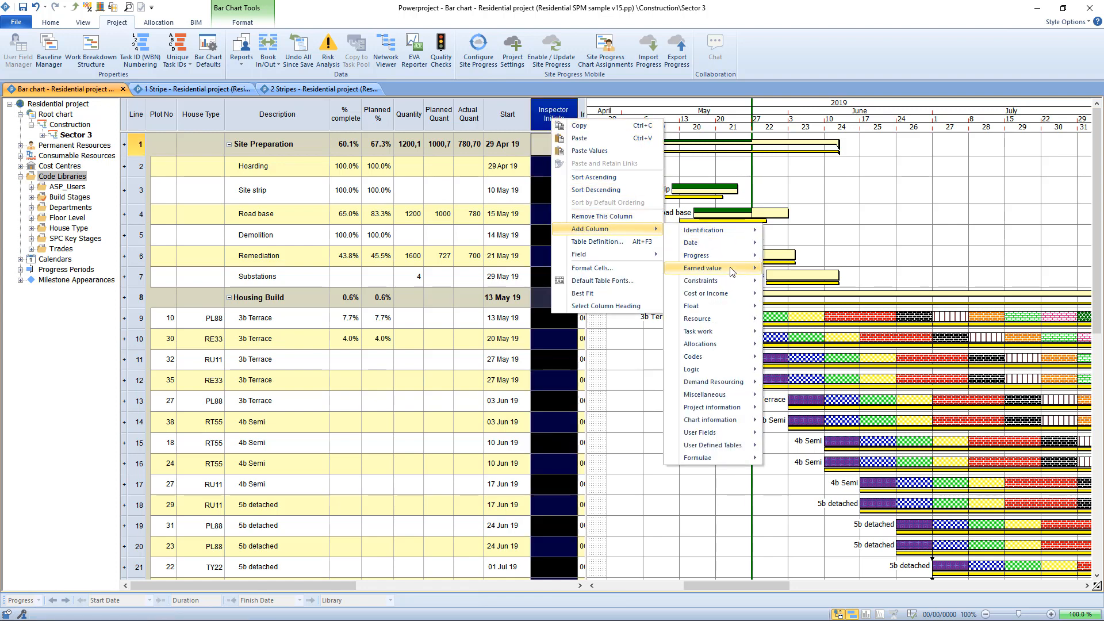
mouse_move(726, 373)
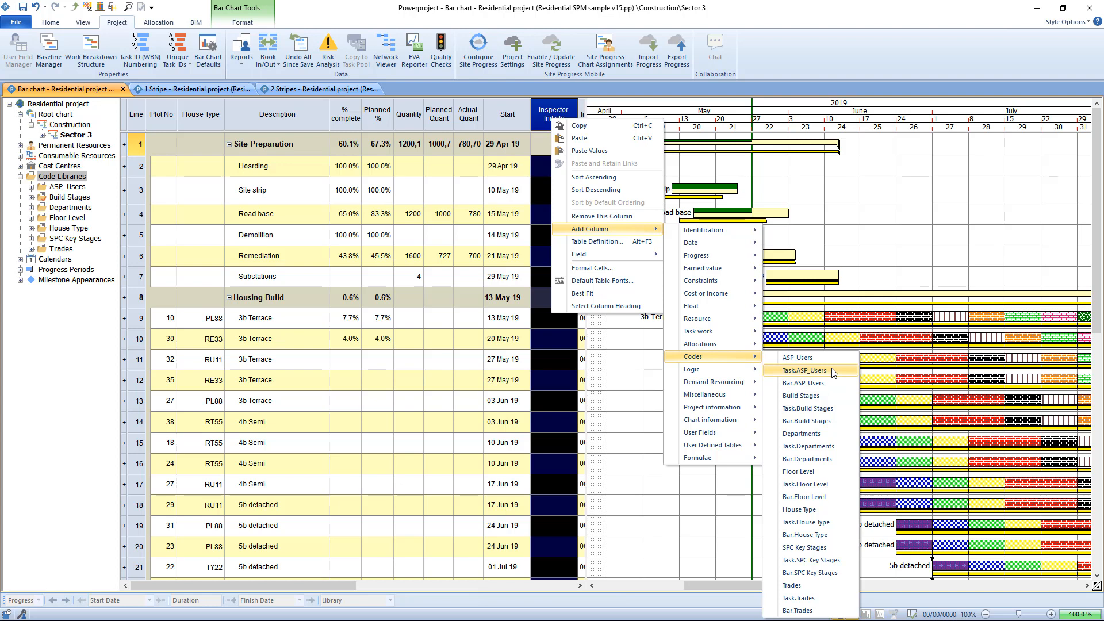
left_click(833, 373)
left_click(715, 223)
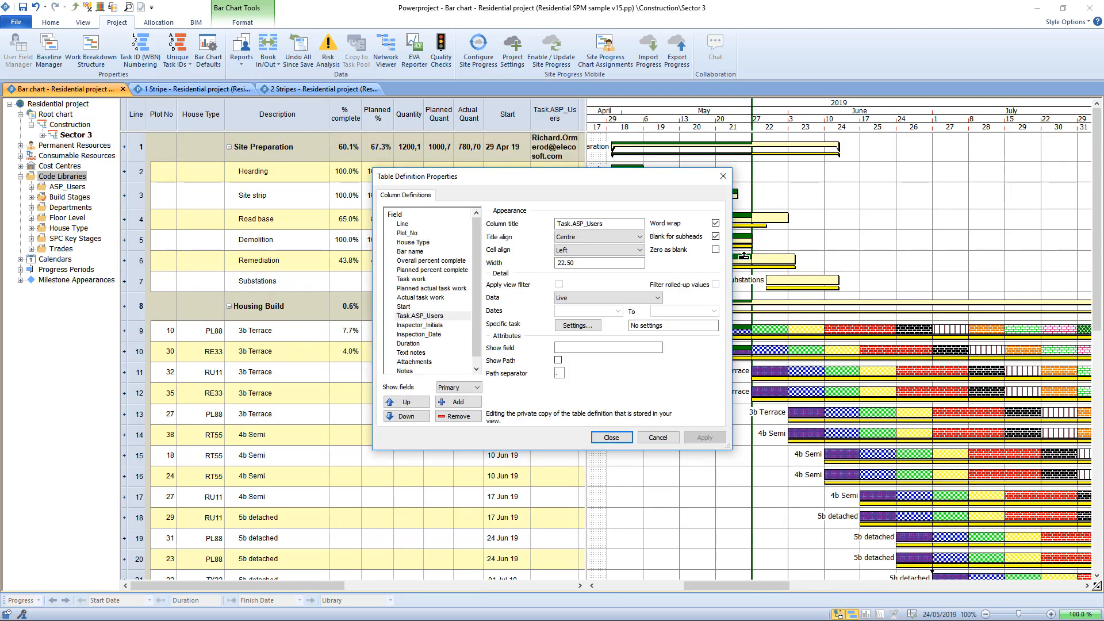
left_click(618, 437)
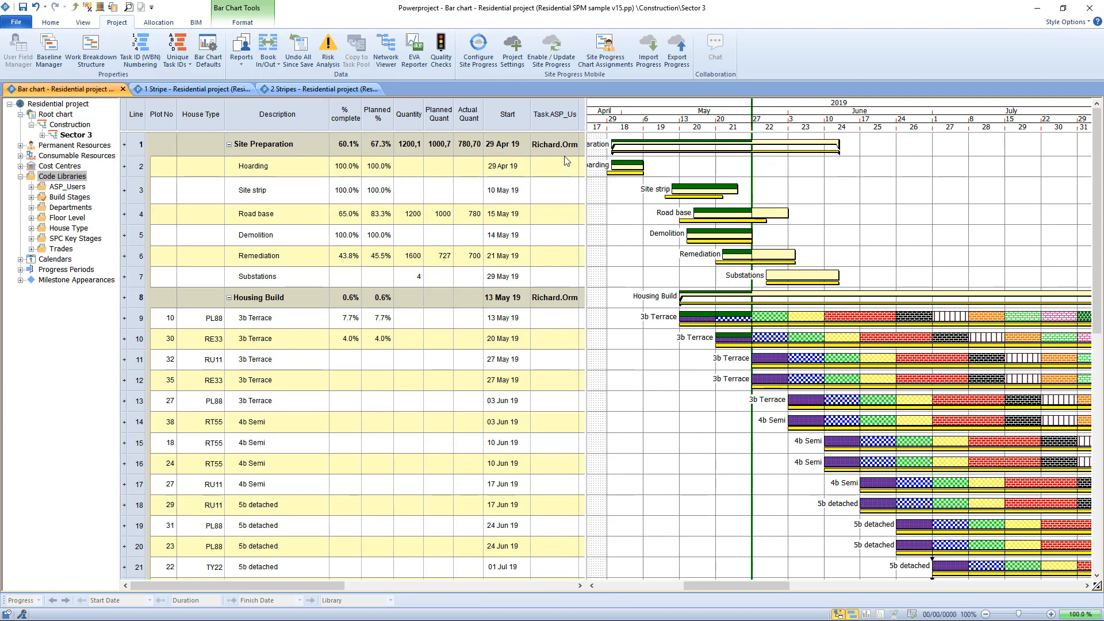
Display the users available in the Task.ASP_Users field of the Remediation task and close the list without choosing one.
left_click(672, 143)
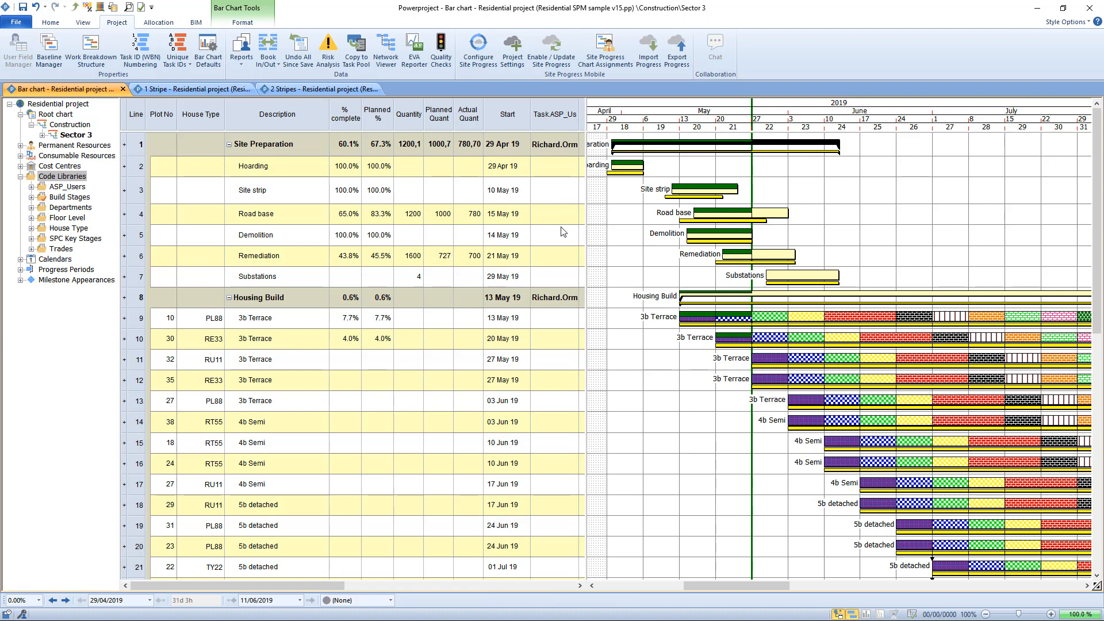
left_click(562, 259)
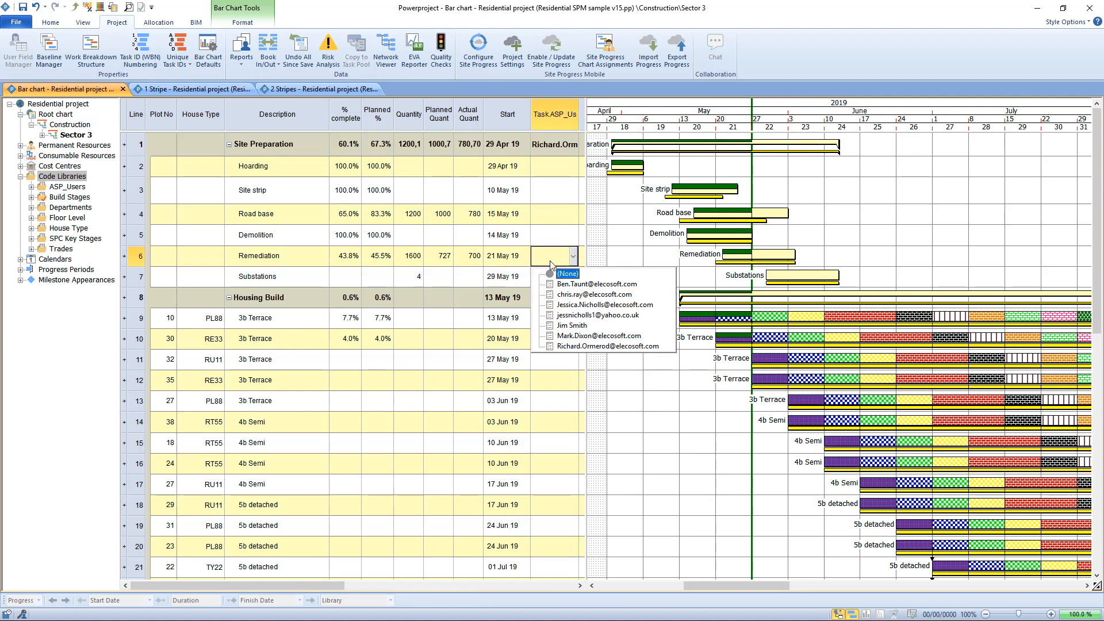
left_click(627, 259)
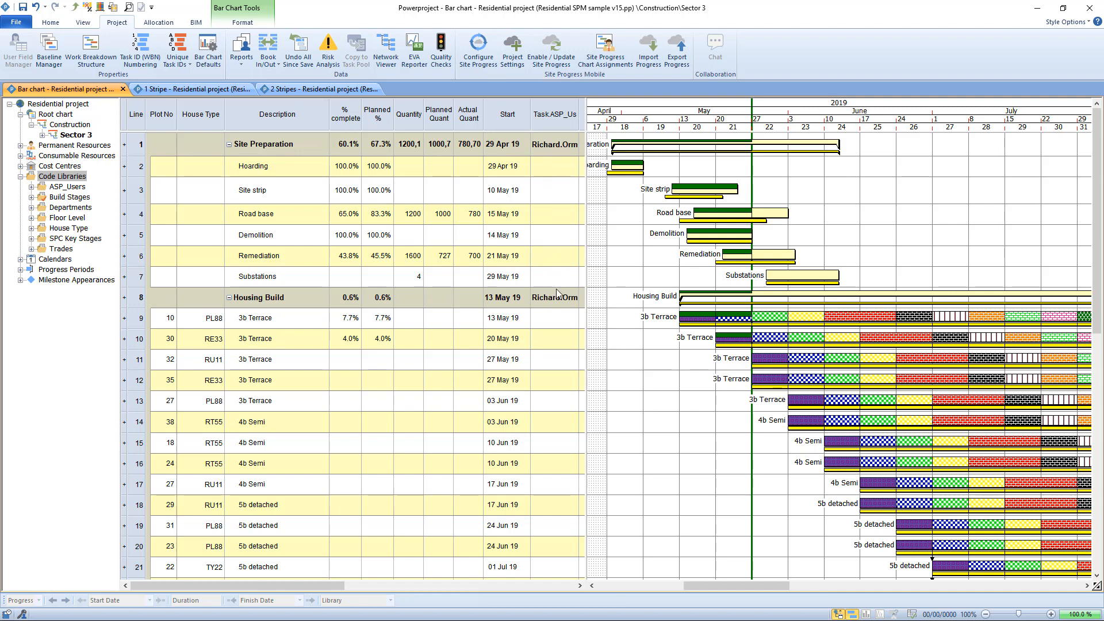
Assign the fourth listed user to the Substations task in its Task.ASP_Users field.
left_click(570, 277)
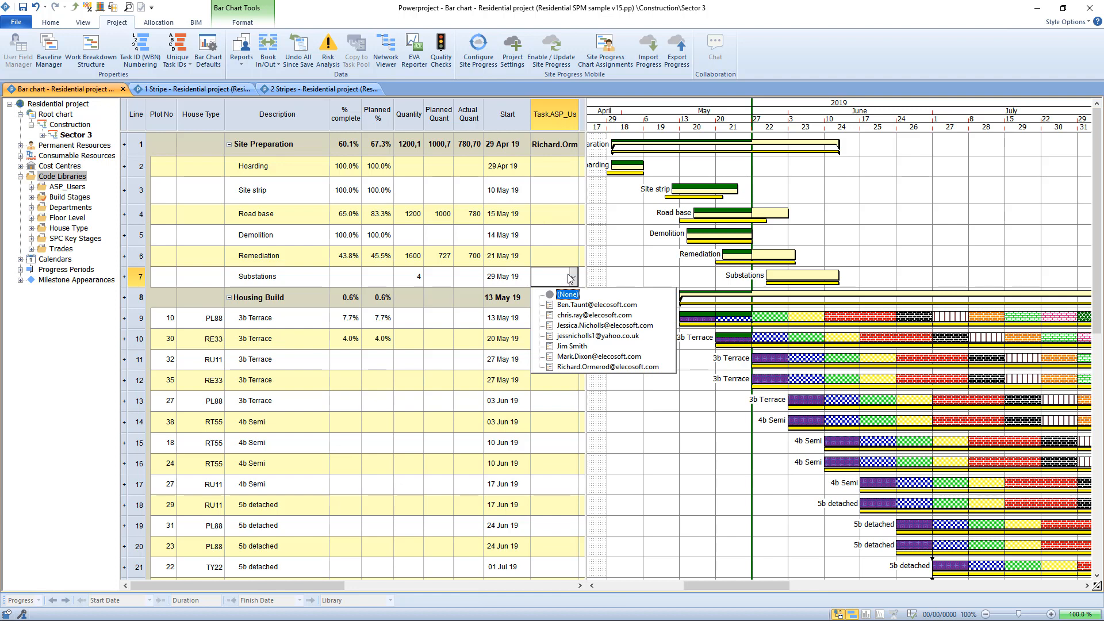
left_click(598, 336)
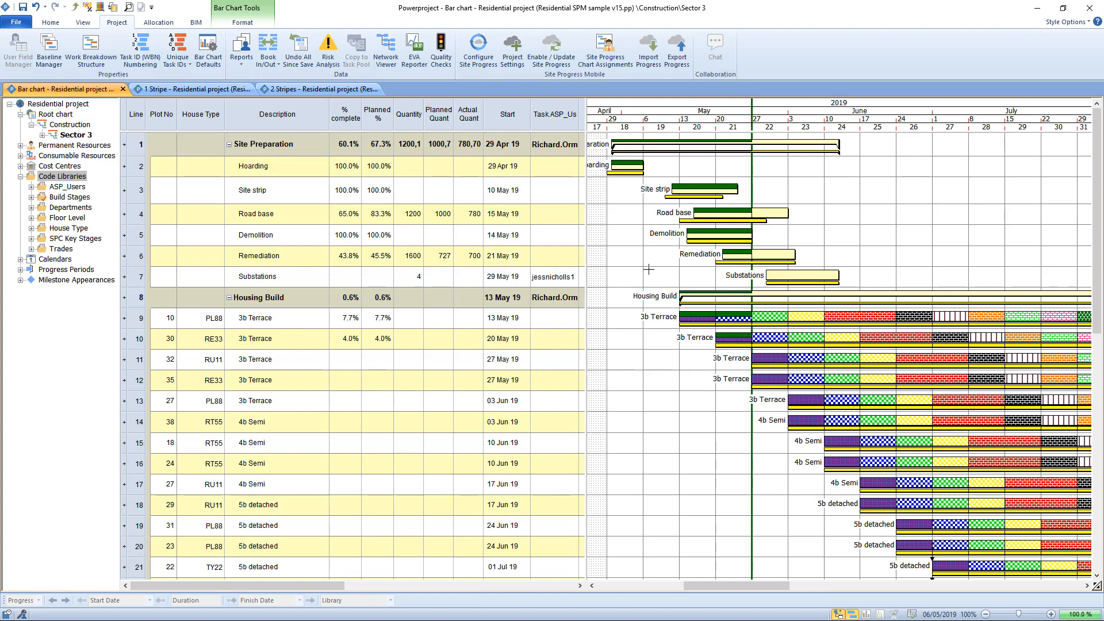
left_click_drag(572, 265, 556, 178)
left_click(621, 229)
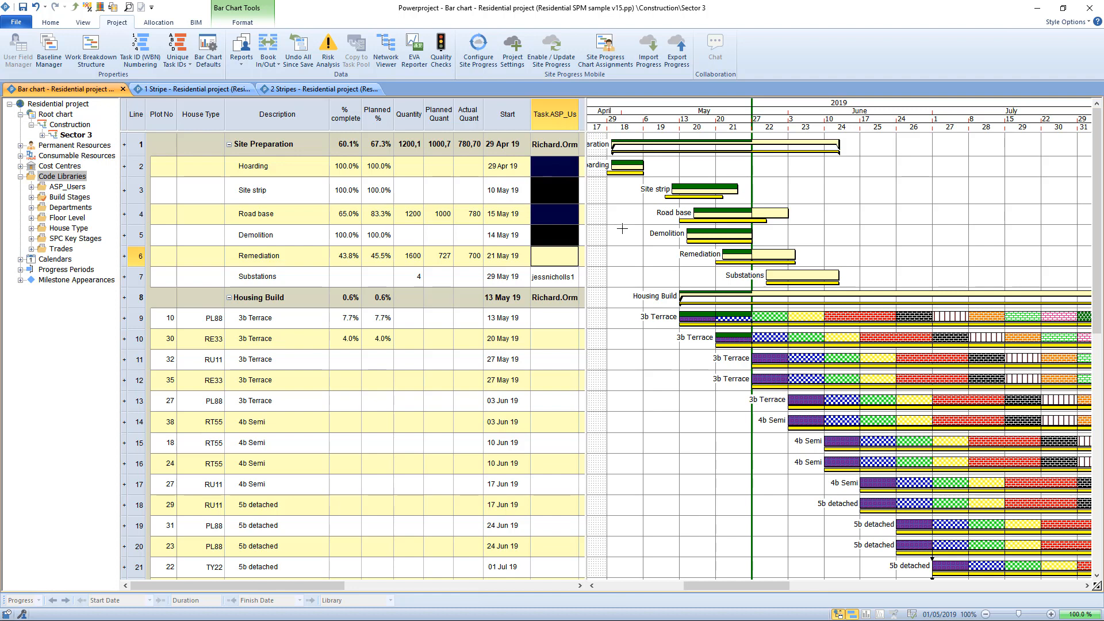
Reset the Substations task's Task.ASP_Users field to (None).
left_click(572, 280)
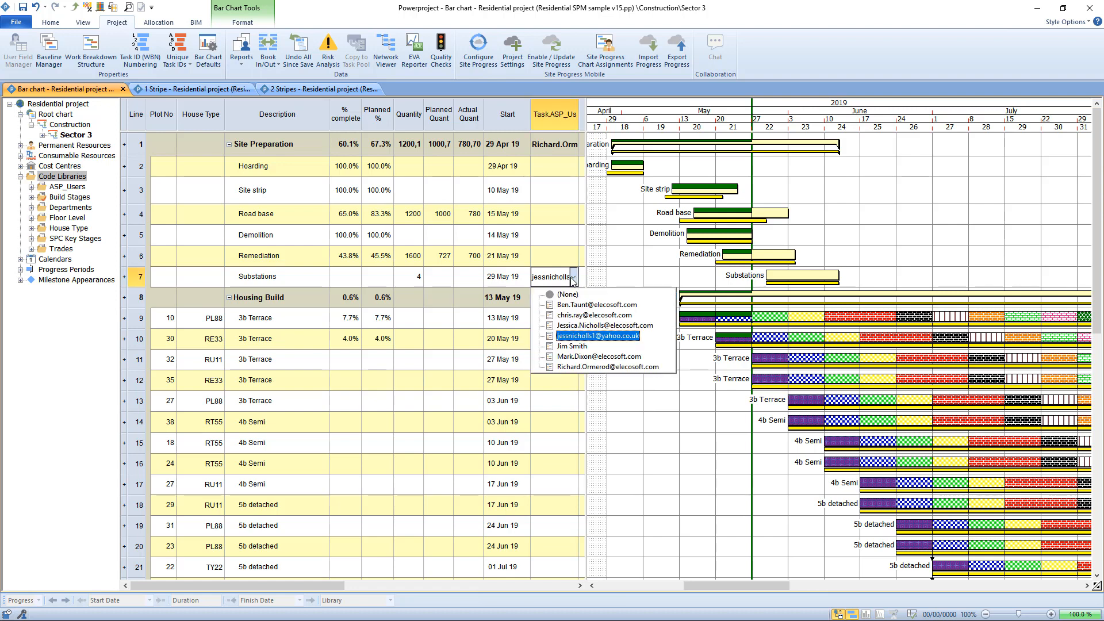
left_click(566, 293)
left_click(630, 266)
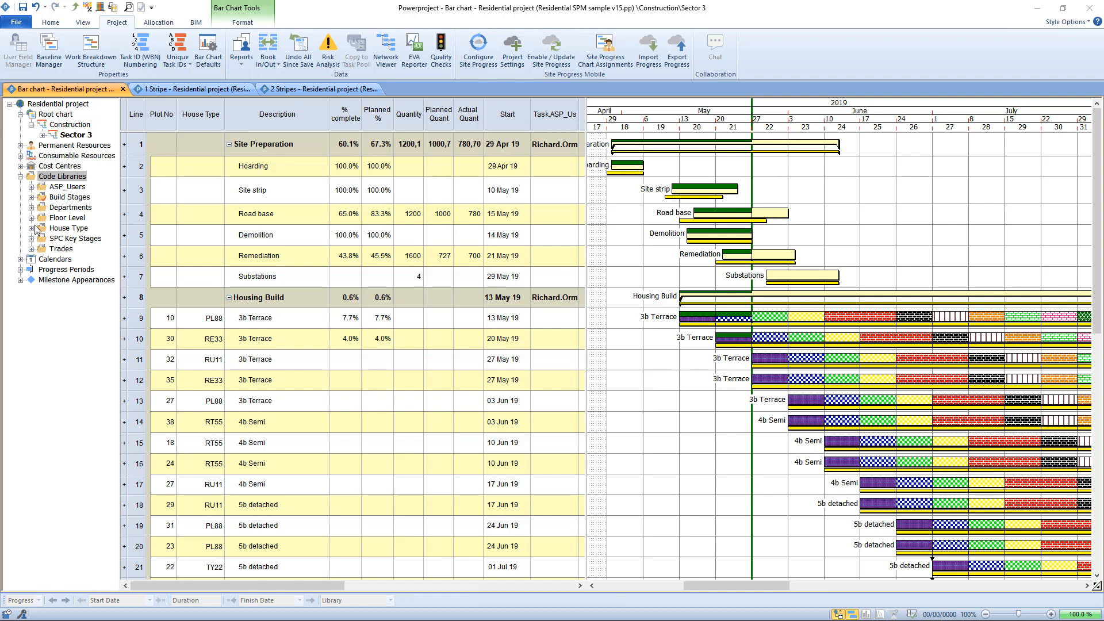
Look through the entries of the Trades code library and set the project's Site Progress Library to Trades in the project properties.
left_click(32, 250)
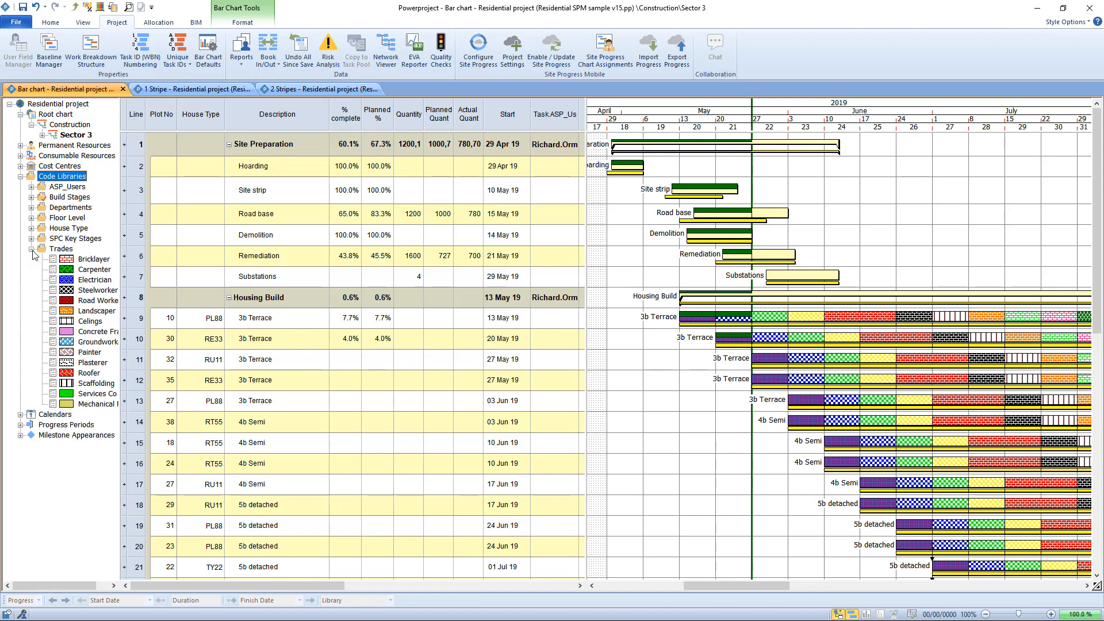
left_click(32, 251)
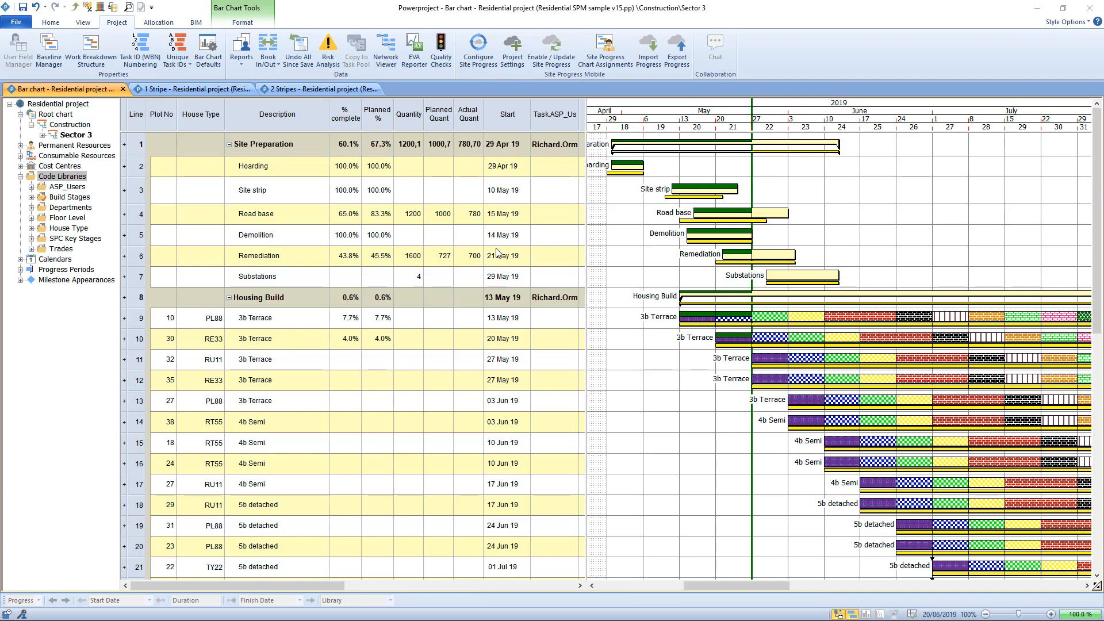
left_click(23, 22)
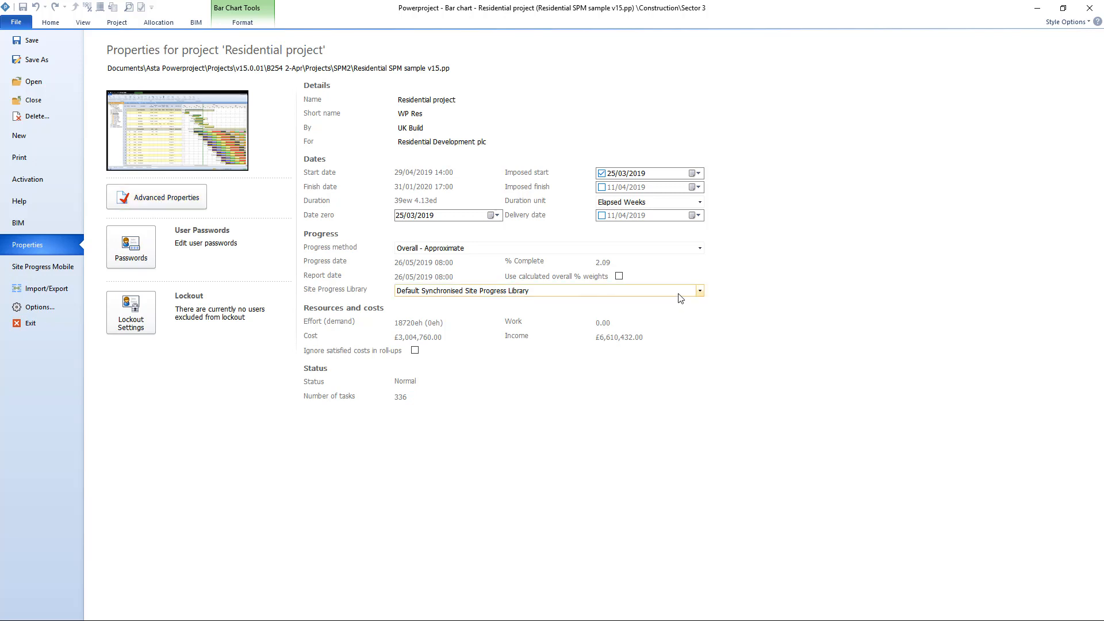
left_click(700, 292)
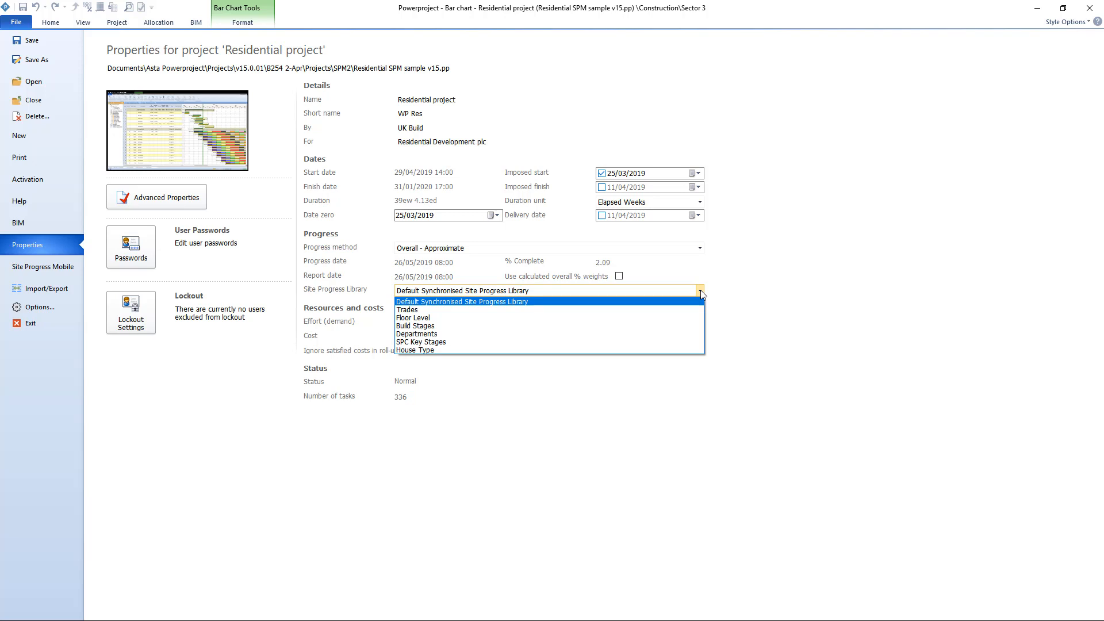
left_click(427, 310)
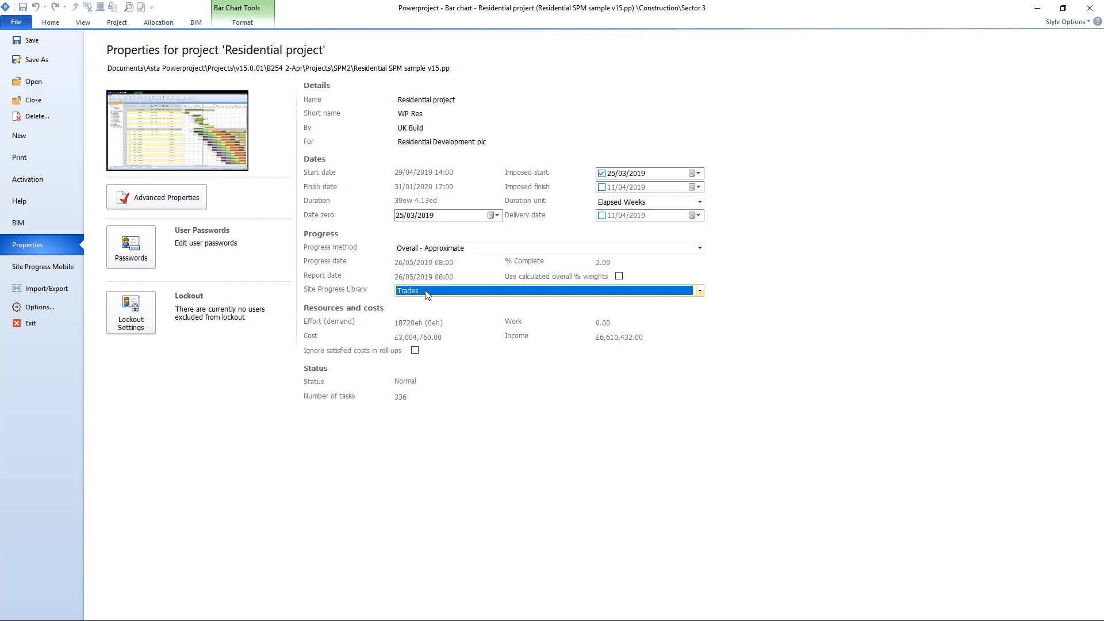
Restore the Site Progress Library to Default Synchronised Site Progress Library and return to the bar chart.
left_click(427, 292)
left_click(433, 301)
left_click(132, 26)
Display the Site Progress users available in the properties of the Bricklayer trade code, choose none, and collapse the Trades library.
left_click(31, 250)
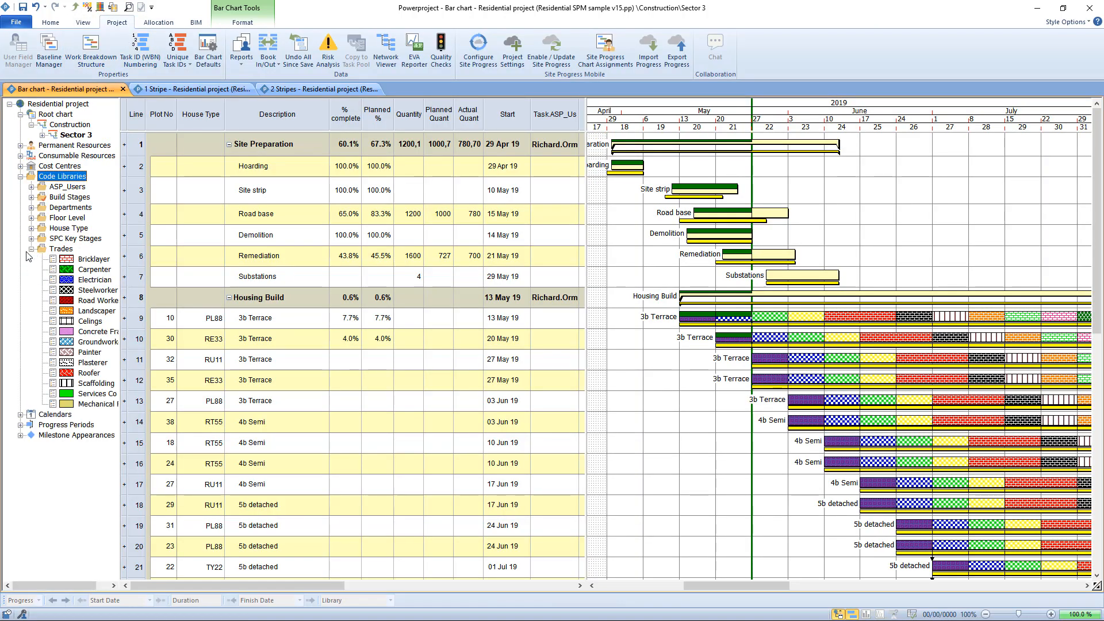
right_click(90, 259)
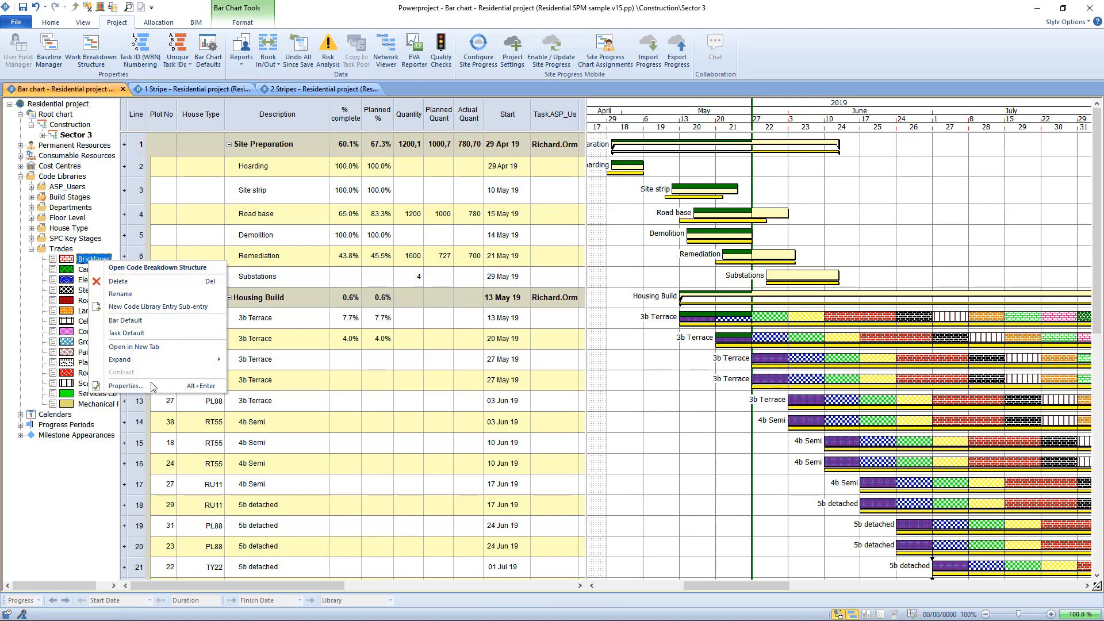
left_click(153, 385)
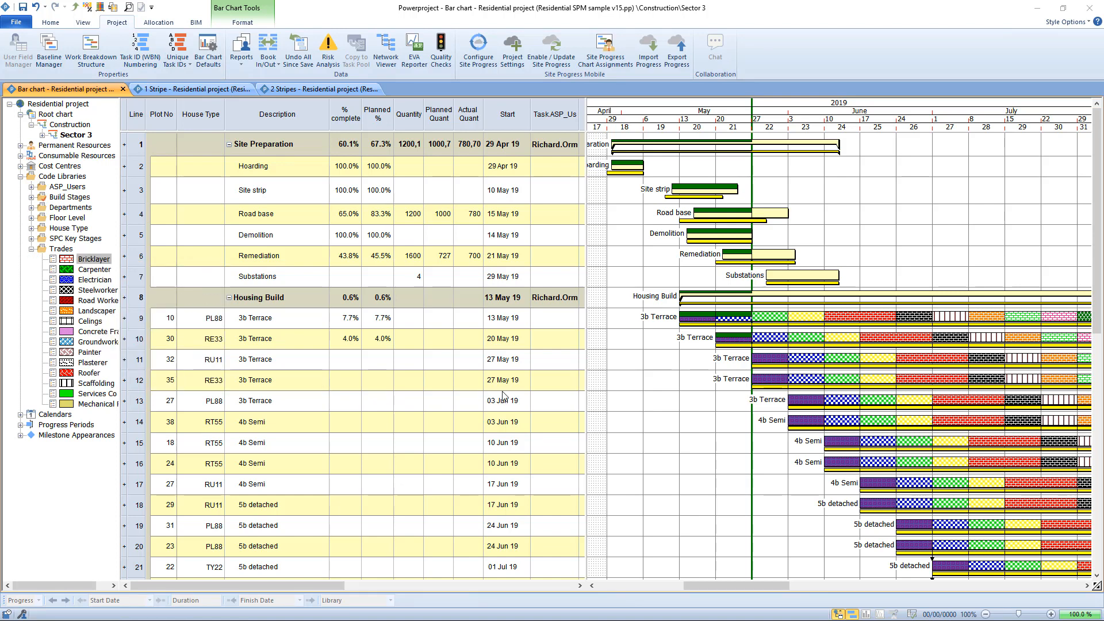
left_click(571, 376)
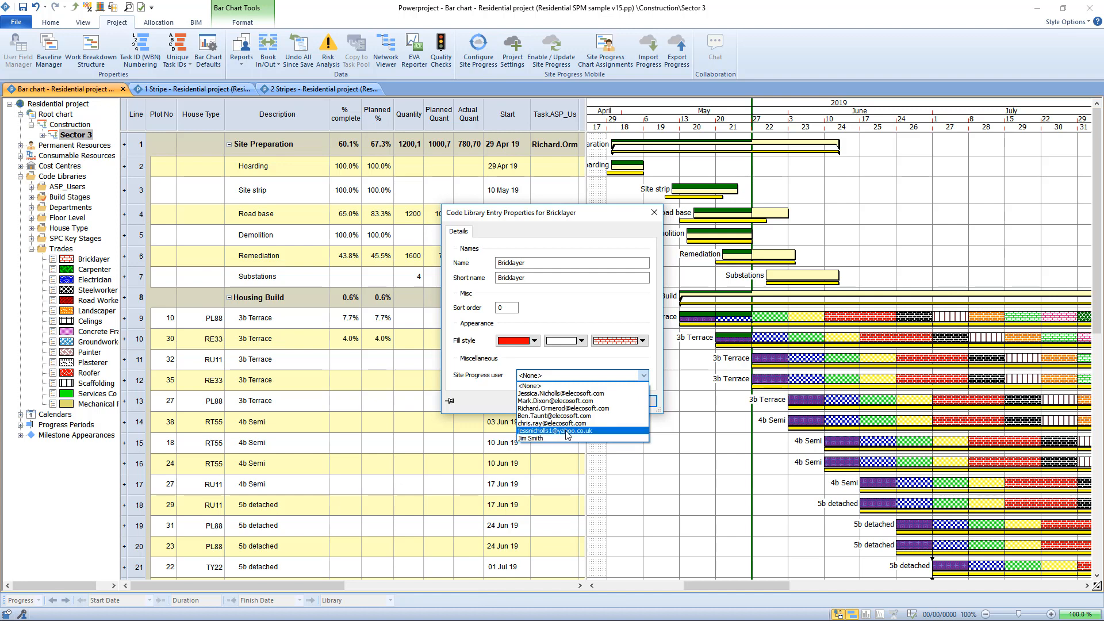
left_click(567, 310)
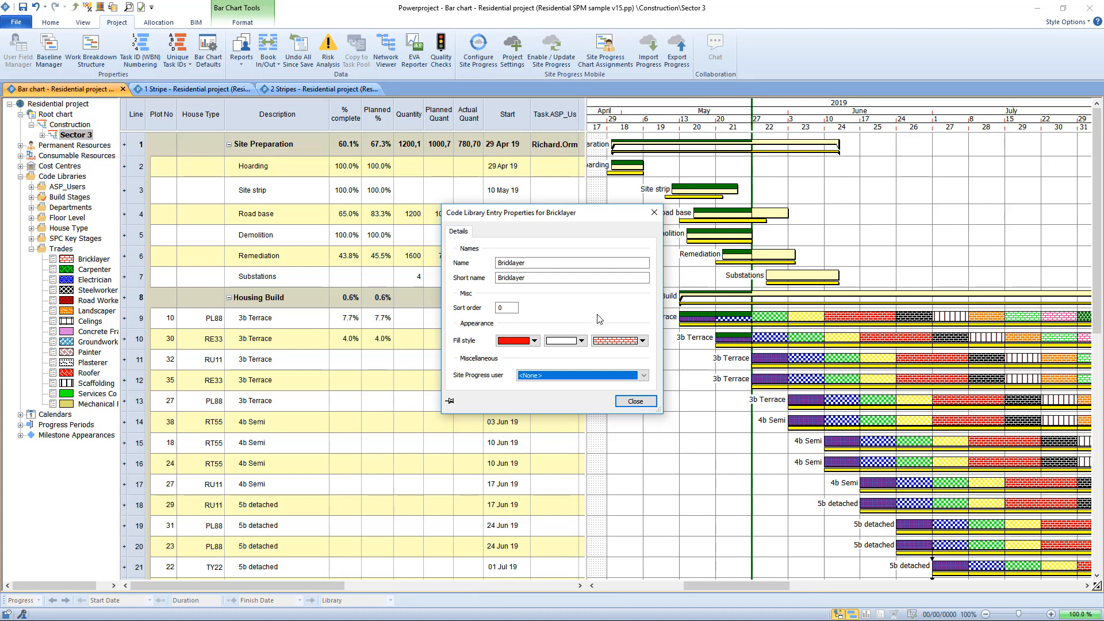
left_click(639, 401)
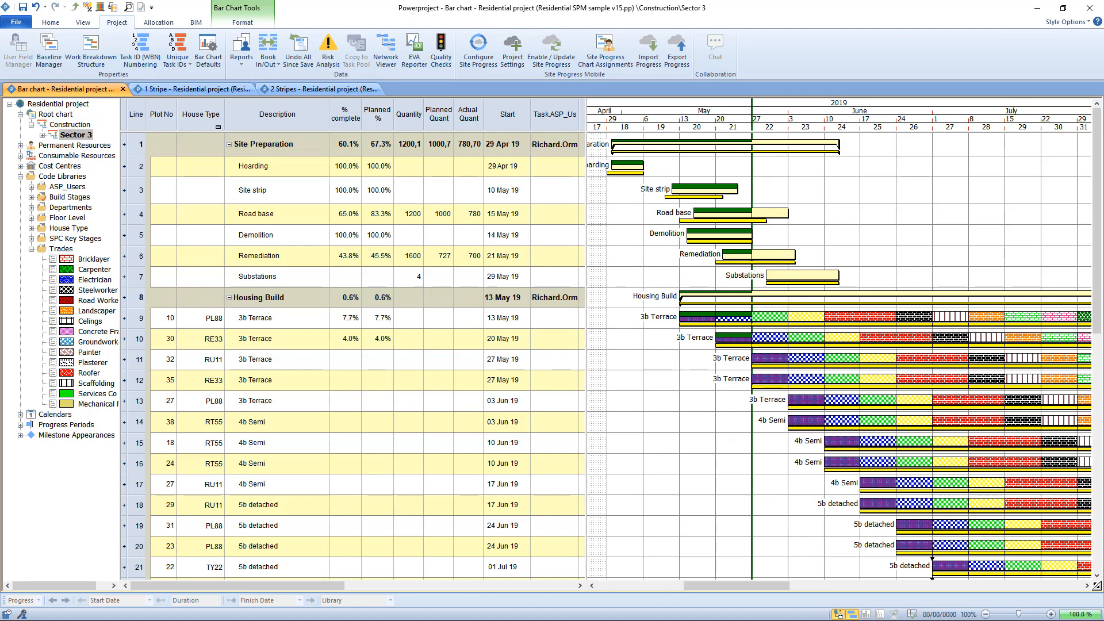
left_click(31, 248)
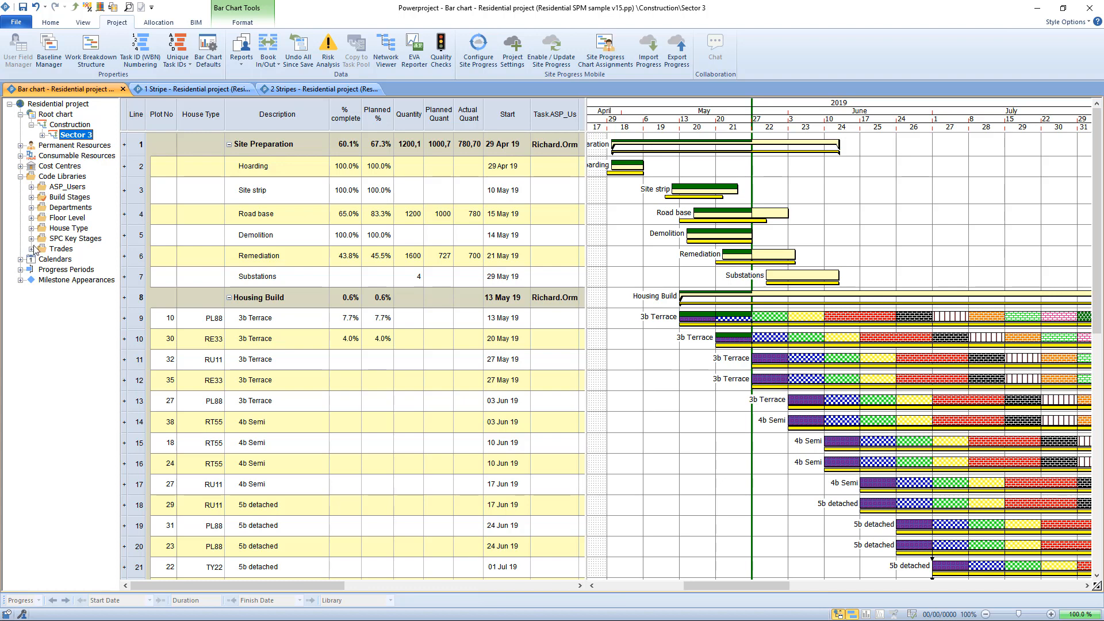
Examine the option to export using resource allocations rather than user codes in the Site Progress Mobile settings, cancel them and return to the chart.
left_click(20, 146)
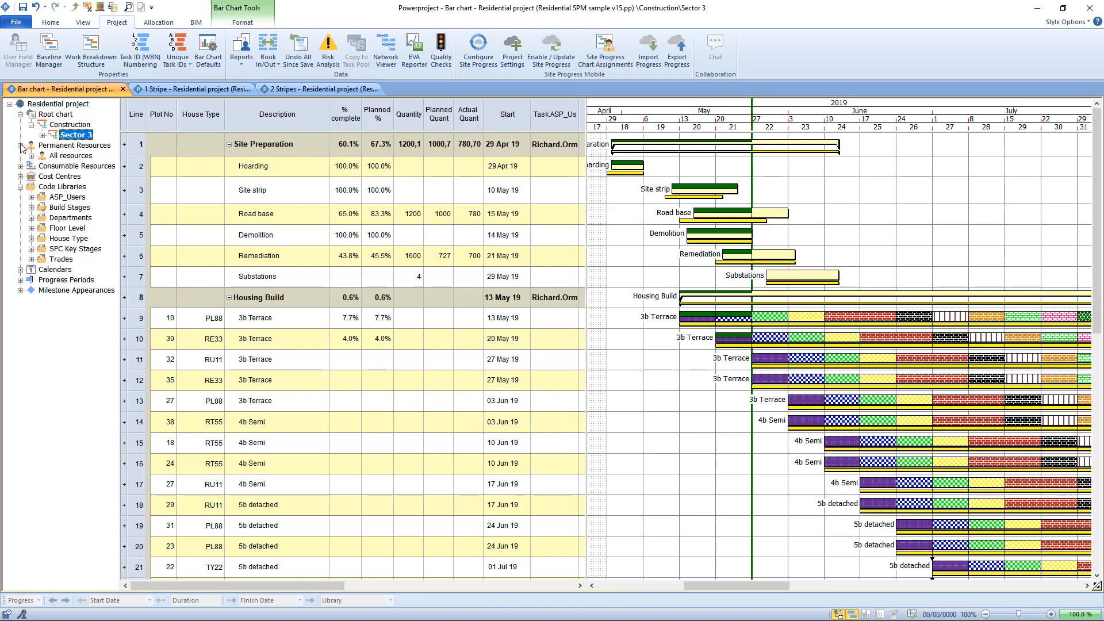
left_click(478, 55)
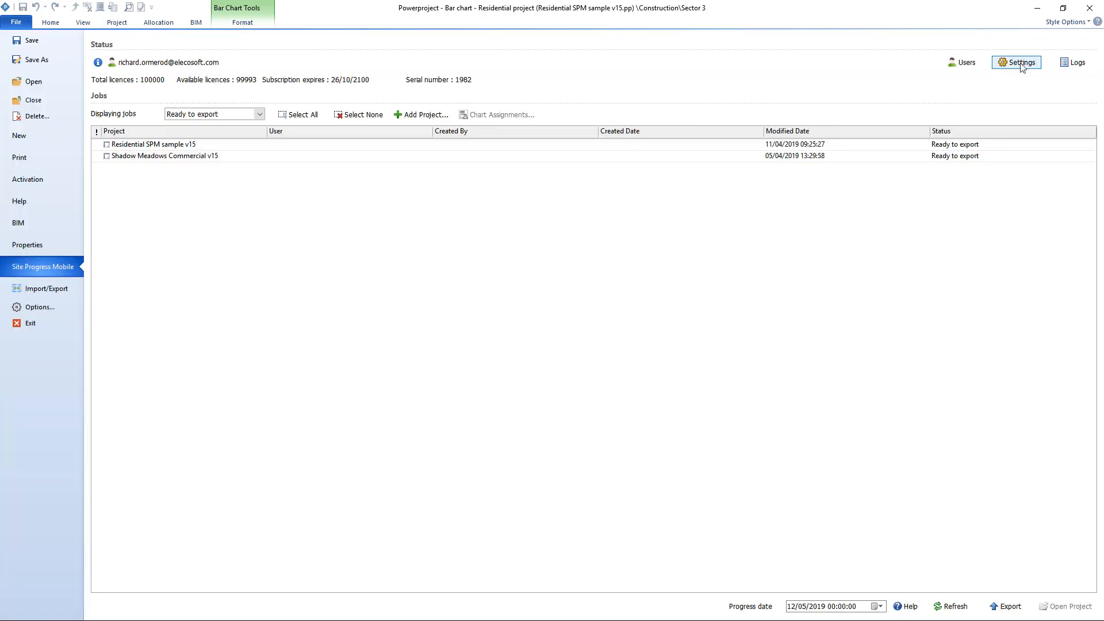
left_click(1018, 63)
left_click(443, 177)
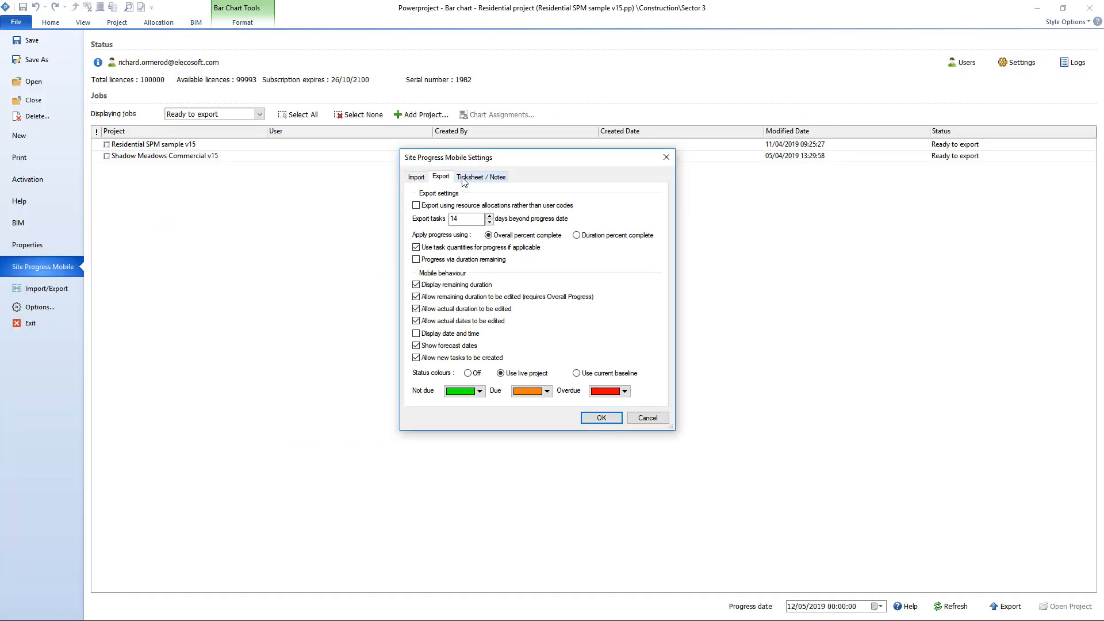
left_click(456, 207)
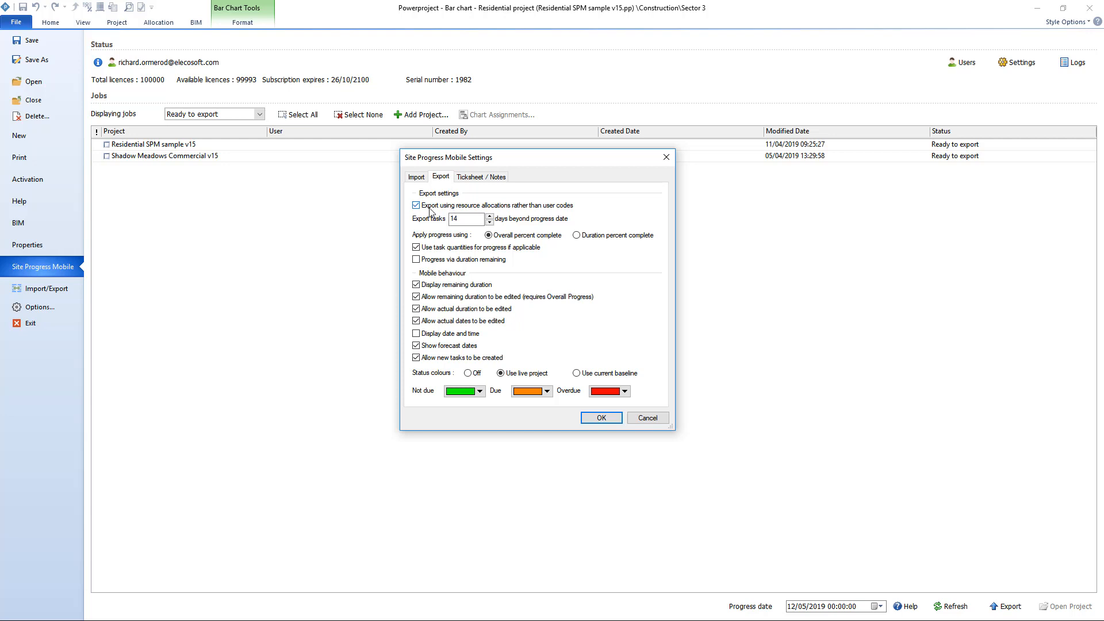
left_click(531, 209)
left_click(655, 419)
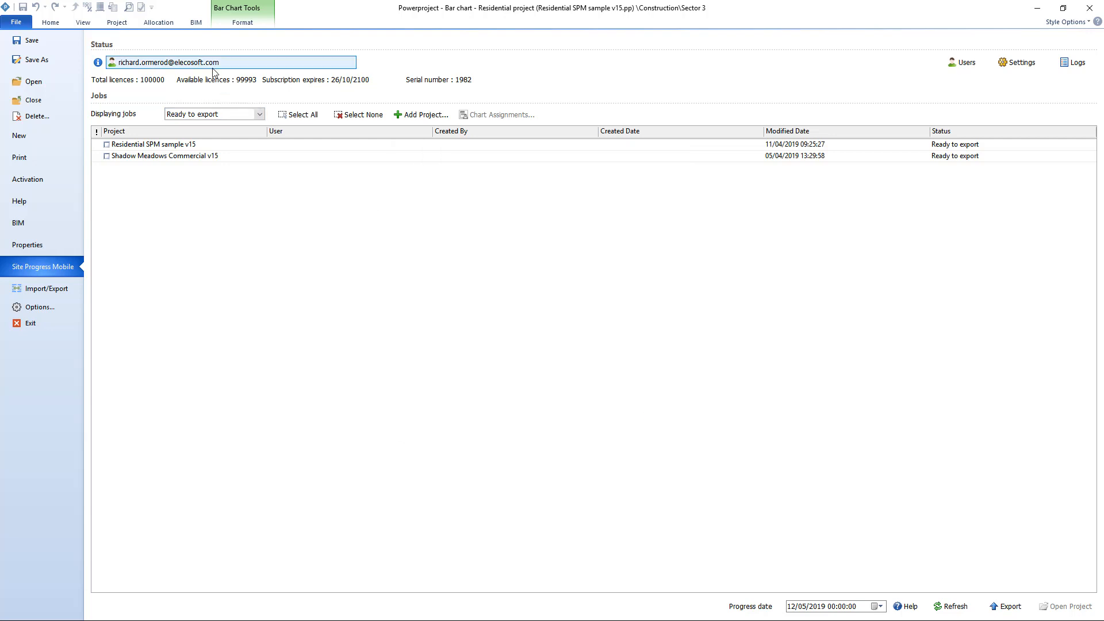
left_click(118, 23)
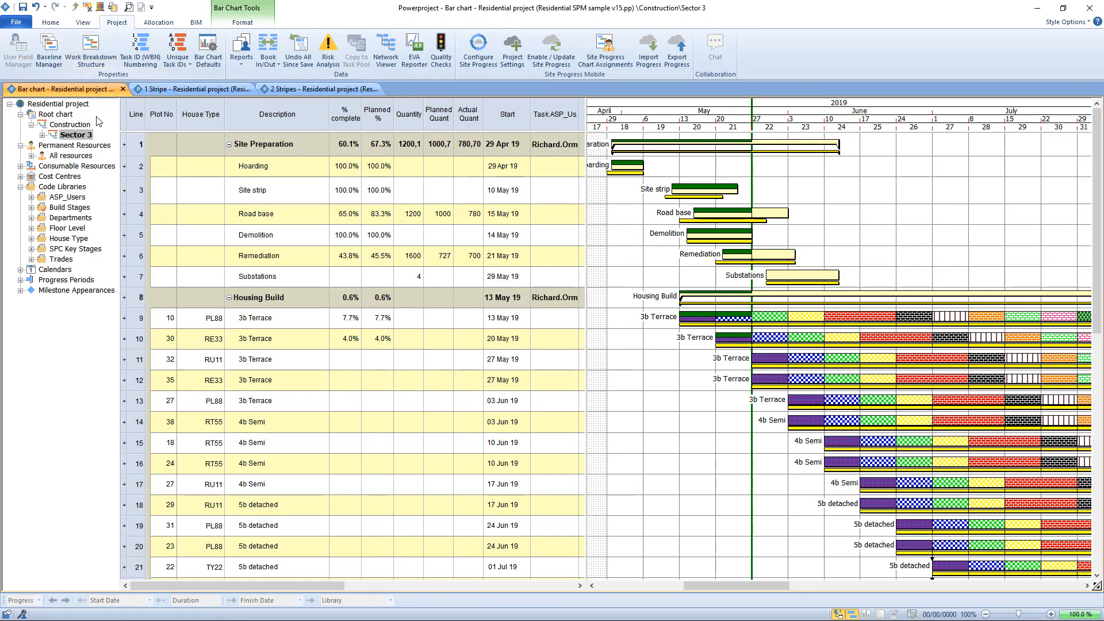
Display the Site Progress users available in the properties of the Bricklayers permanent resource and close them without choosing one.
left_click(31, 155)
right_click(76, 166)
left_click(150, 291)
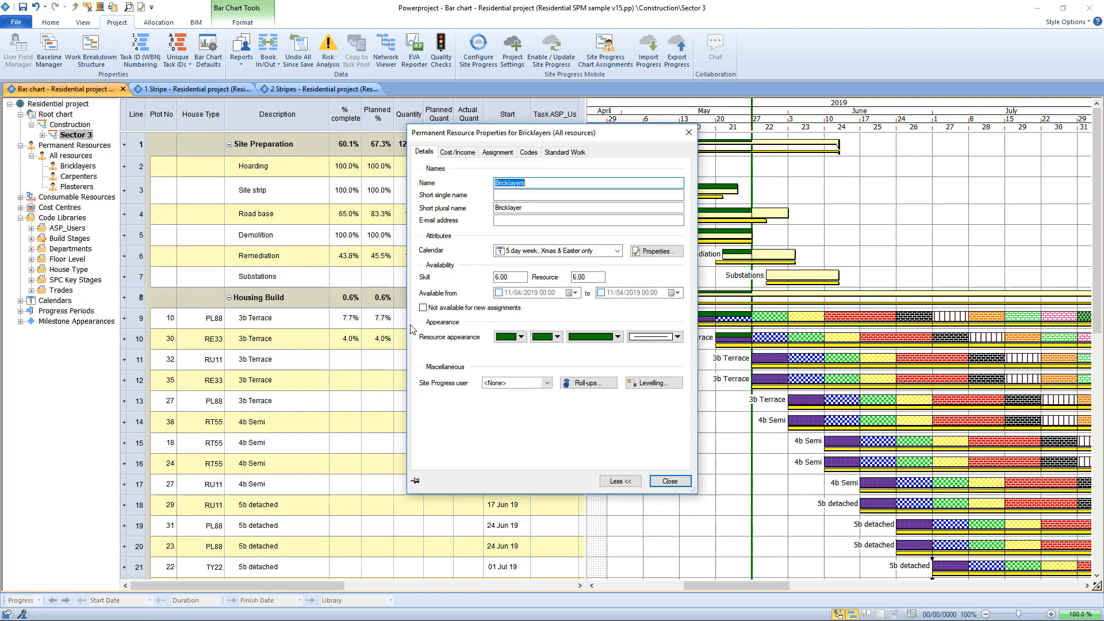
left_click(547, 383)
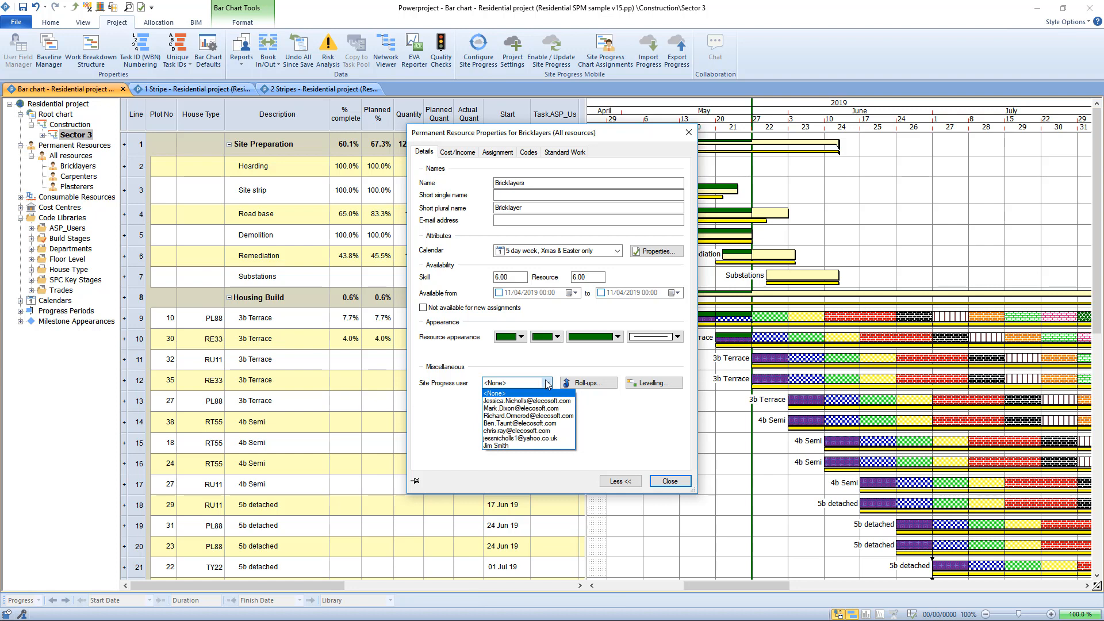
left_click(614, 418)
left_click(674, 482)
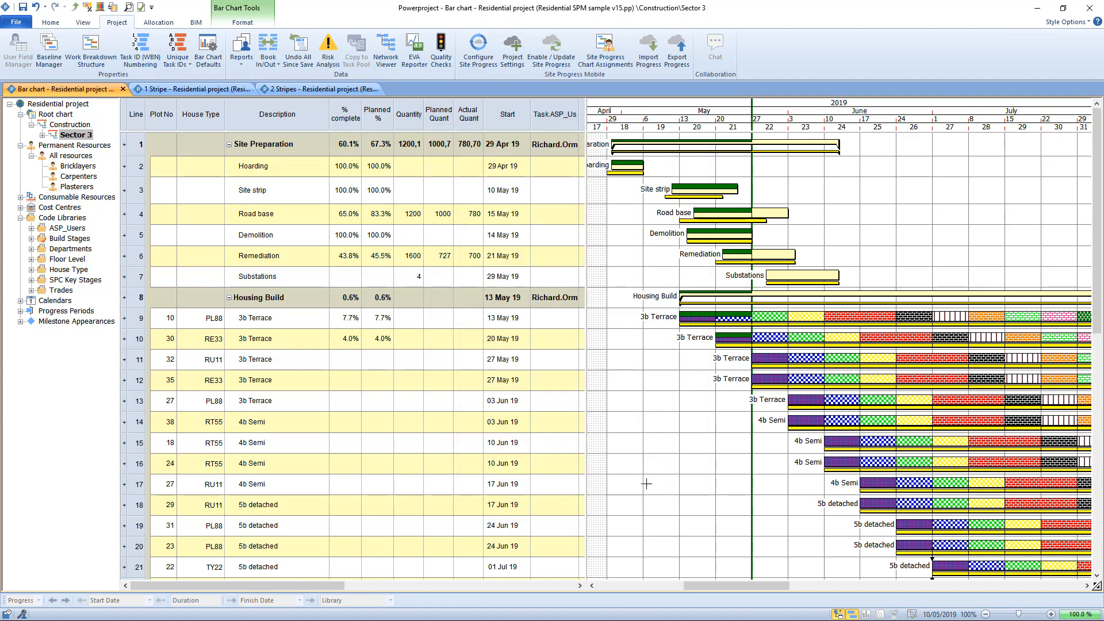
Narrow the table to end at the Start column, and review the Site Progress Mobile chart assignments without changing them.
left_click_drag(587, 123, 529, 123)
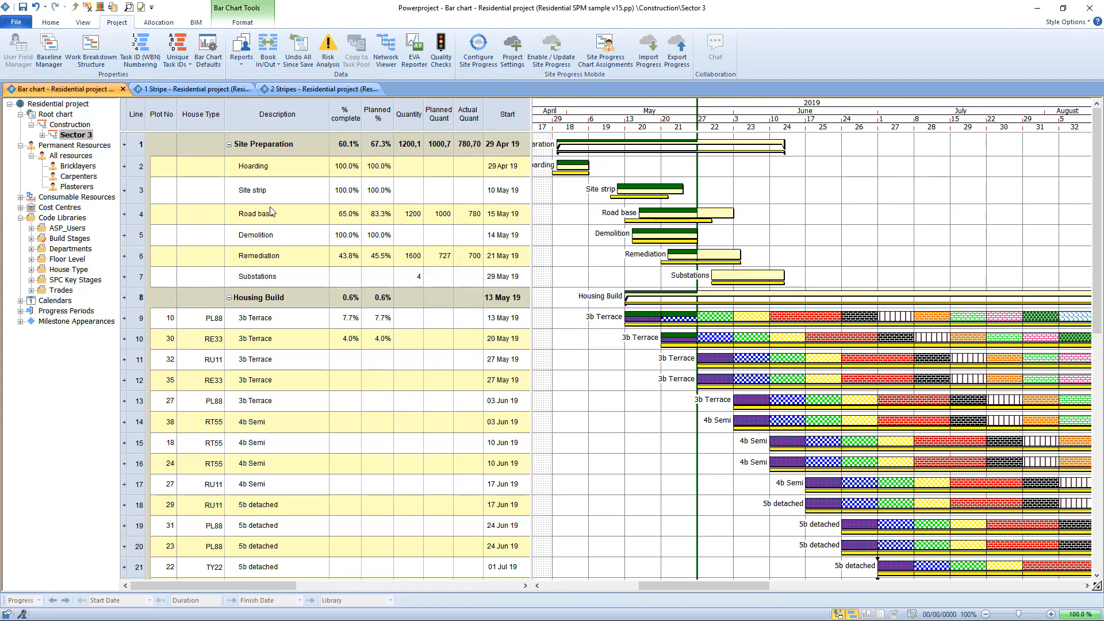
left_click(79, 228)
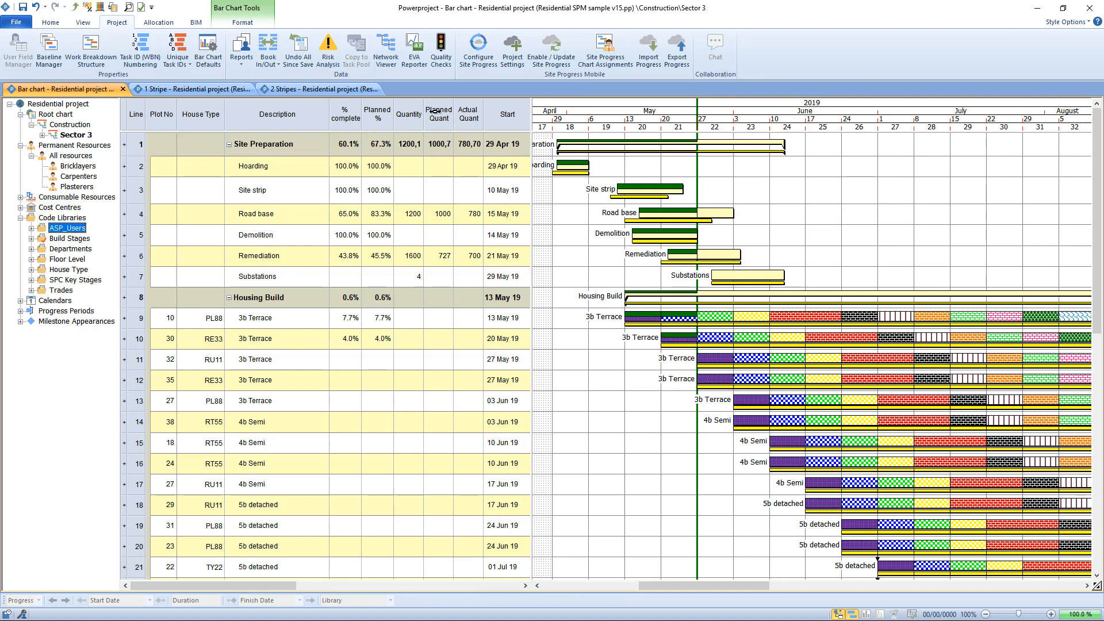
left_click(608, 58)
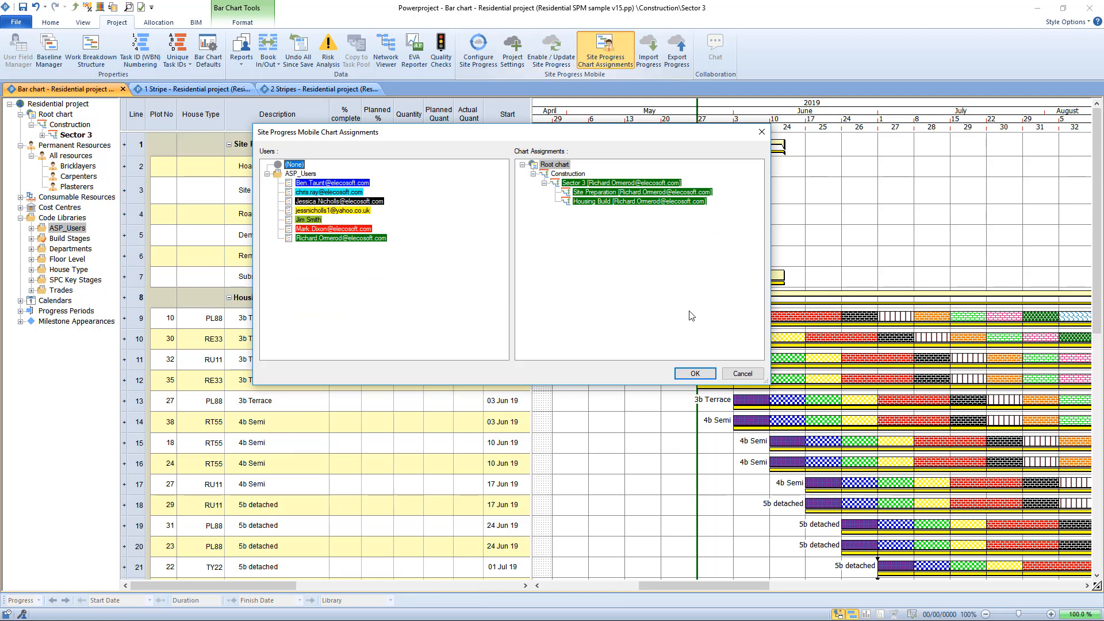
left_click(742, 373)
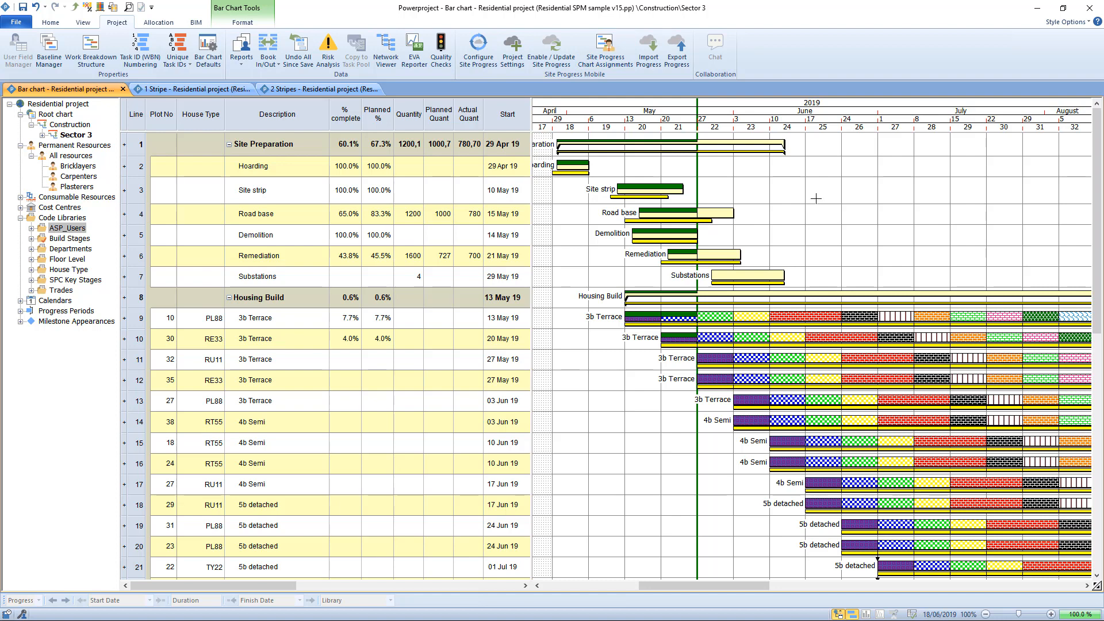
Set the Site Progress Login to Company ID and Username in the project's Progress options.
left_click(17, 22)
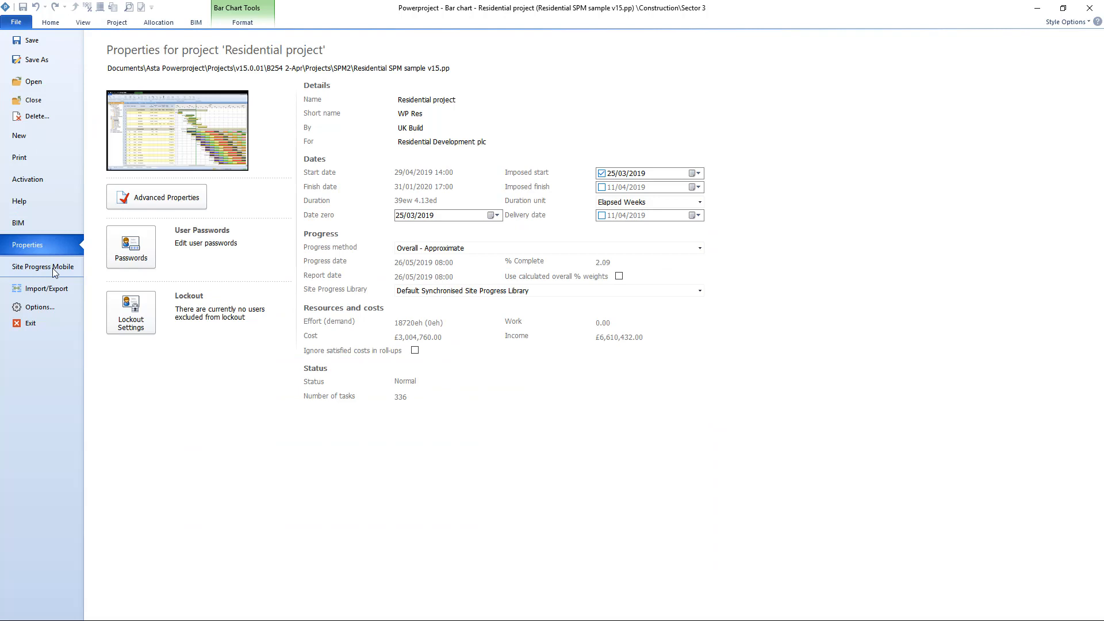
left_click(38, 307)
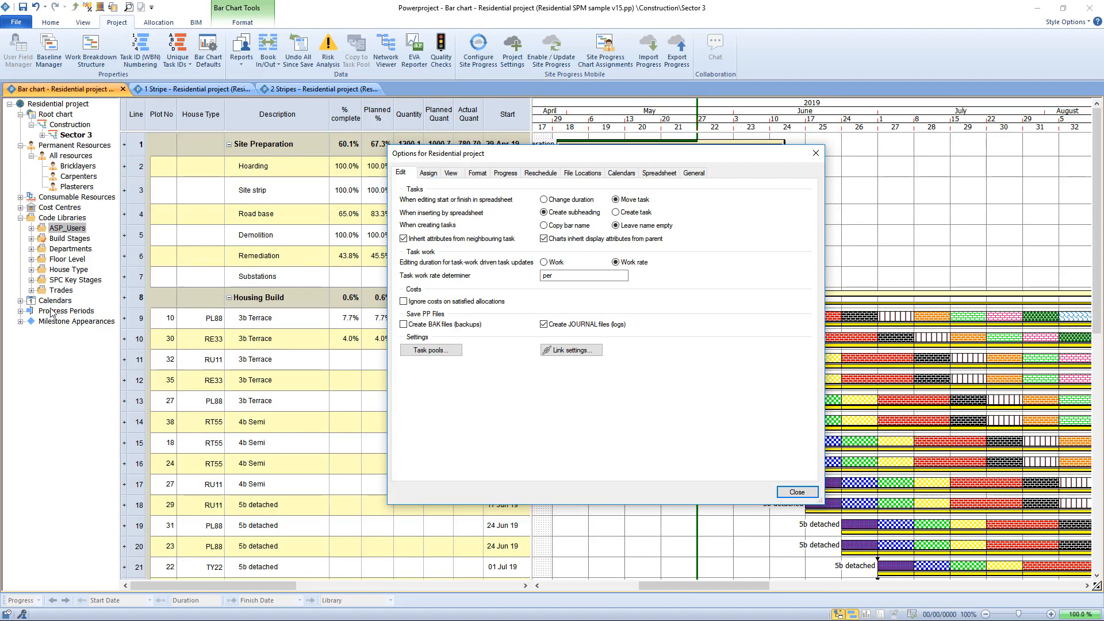
left_click(510, 175)
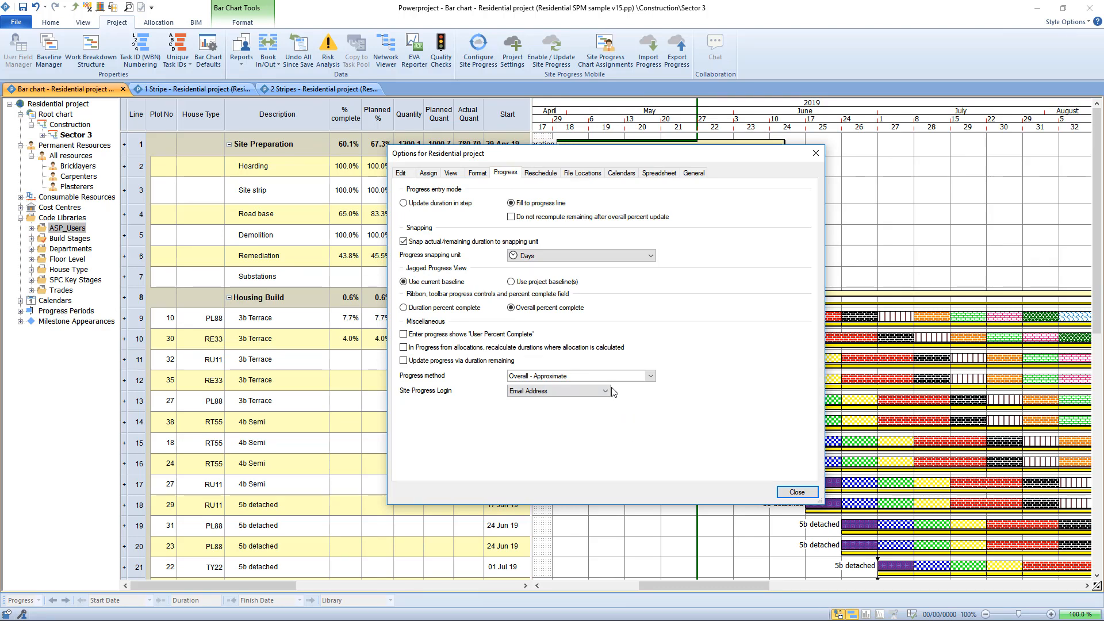
left_click(607, 391)
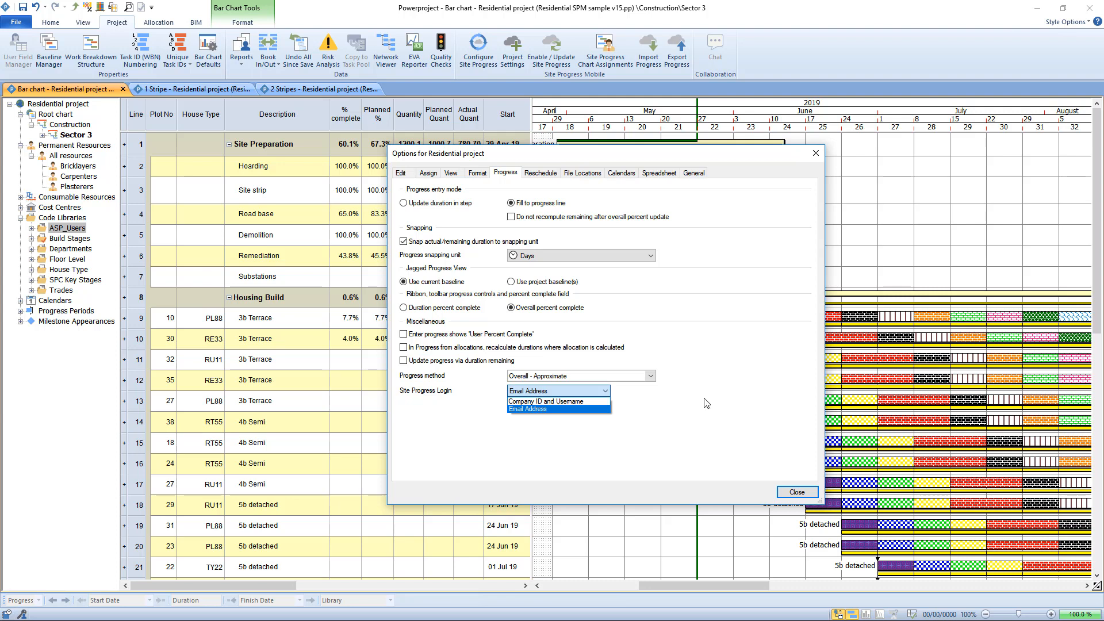
left_click(595, 402)
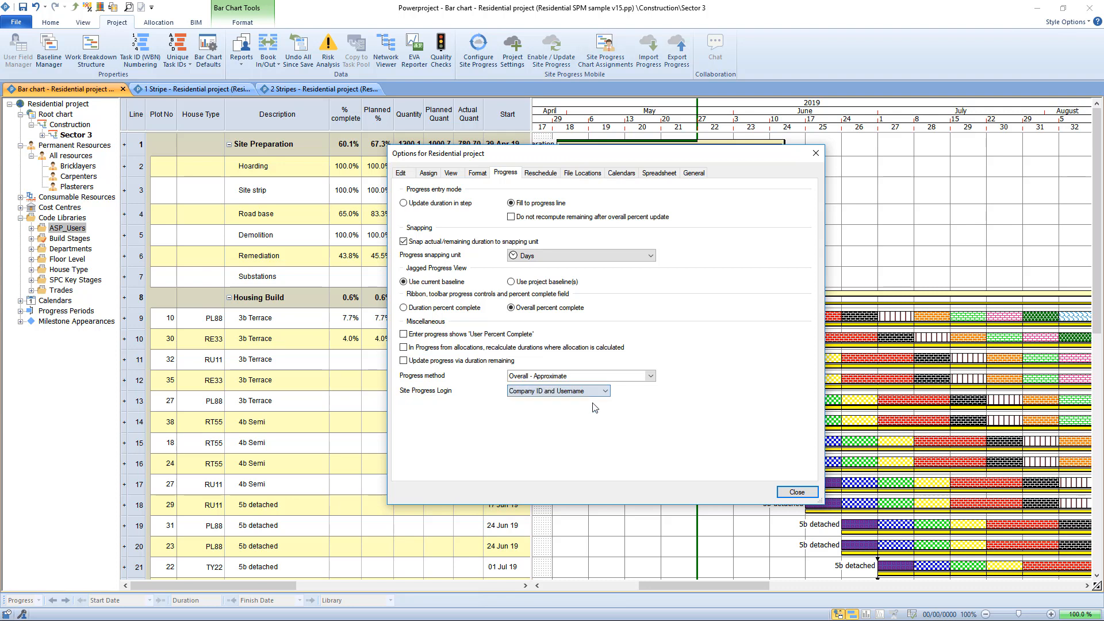
Switch the Site Progress Login back to Email Address.
left_click(551, 392)
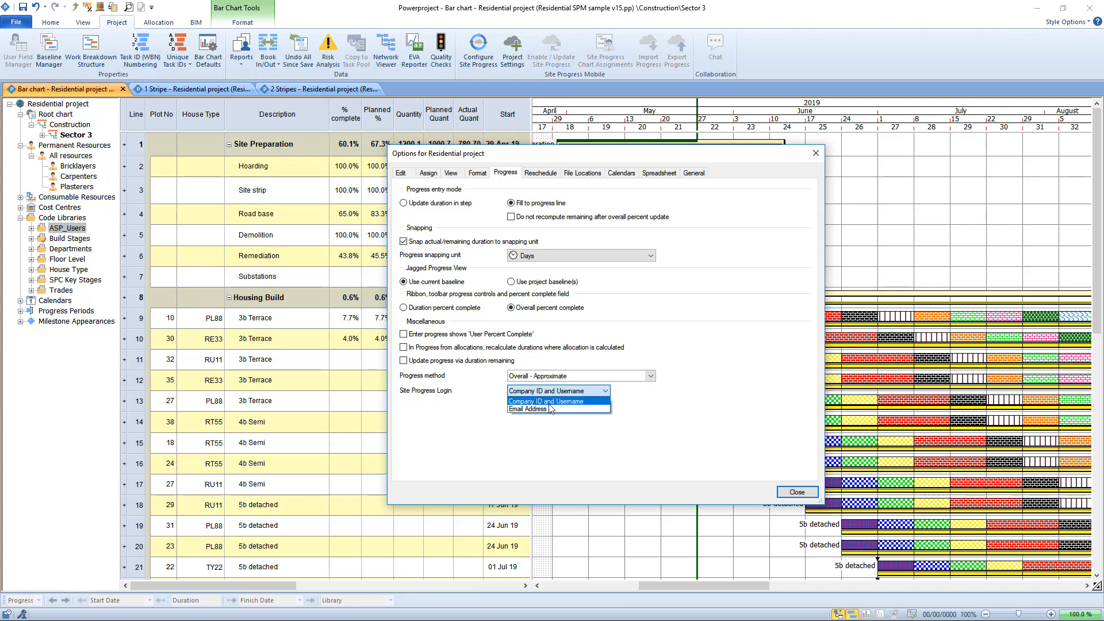
left_click(584, 414)
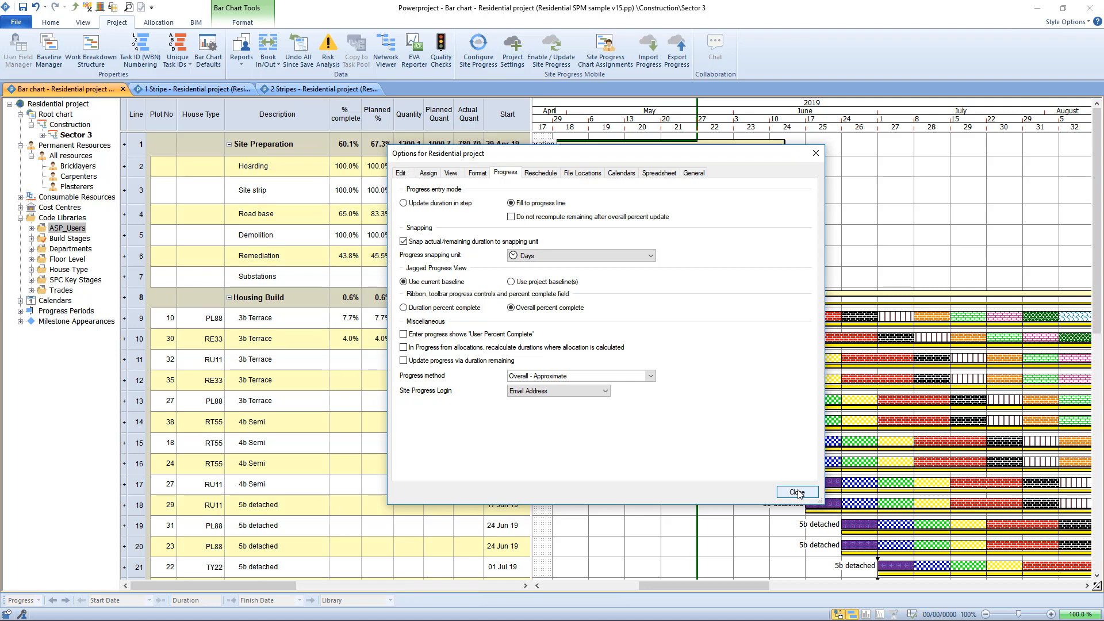
Display the available Site Progress Login methods, keep Email Address and close the project options.
left_click(606, 392)
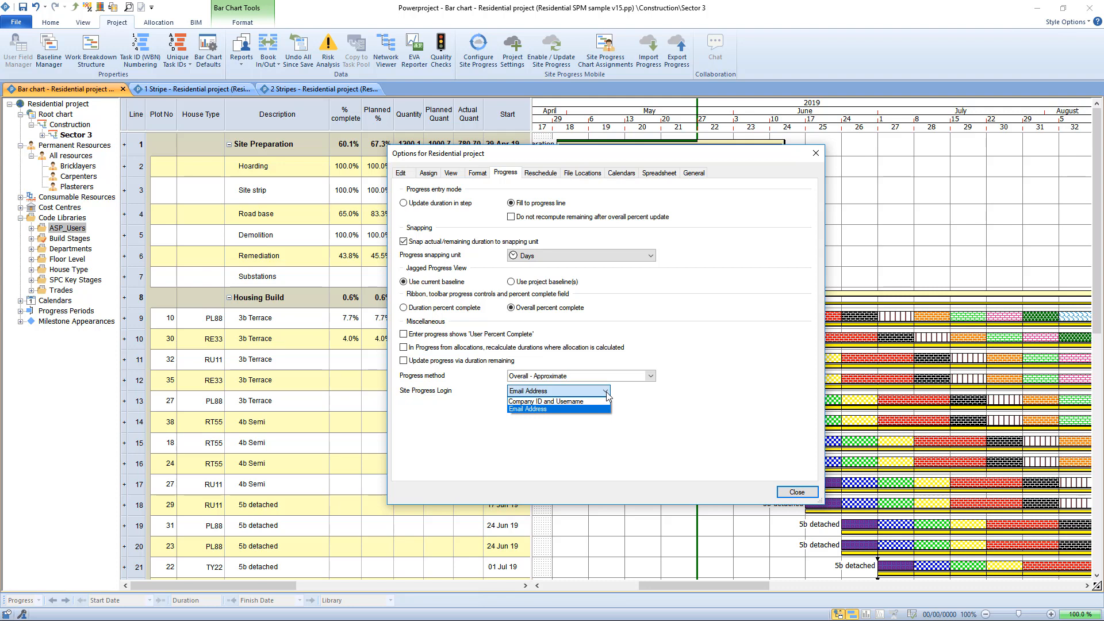
left_click(607, 395)
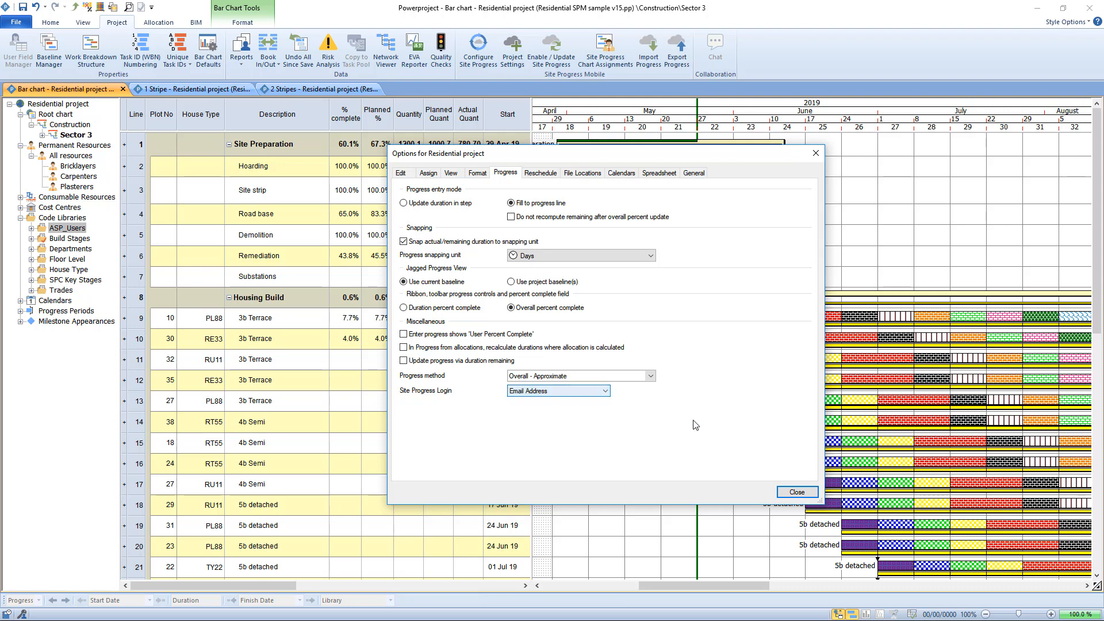
left_click(797, 493)
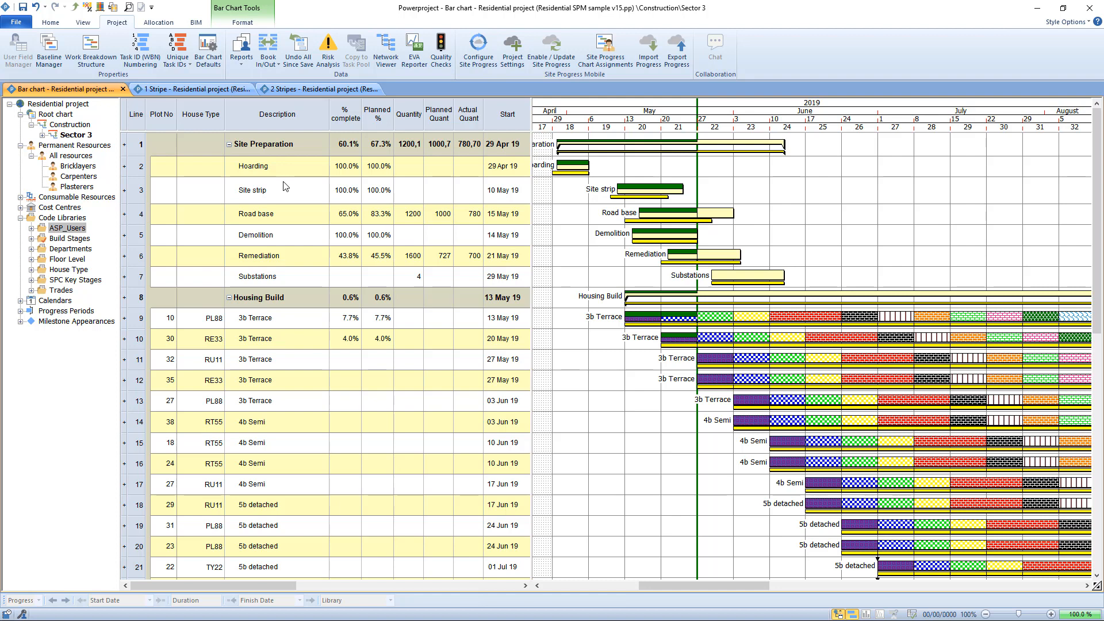
Set up a progress export for the third listed Site Progress user with the progress date 12/05/2019.
left_click(681, 60)
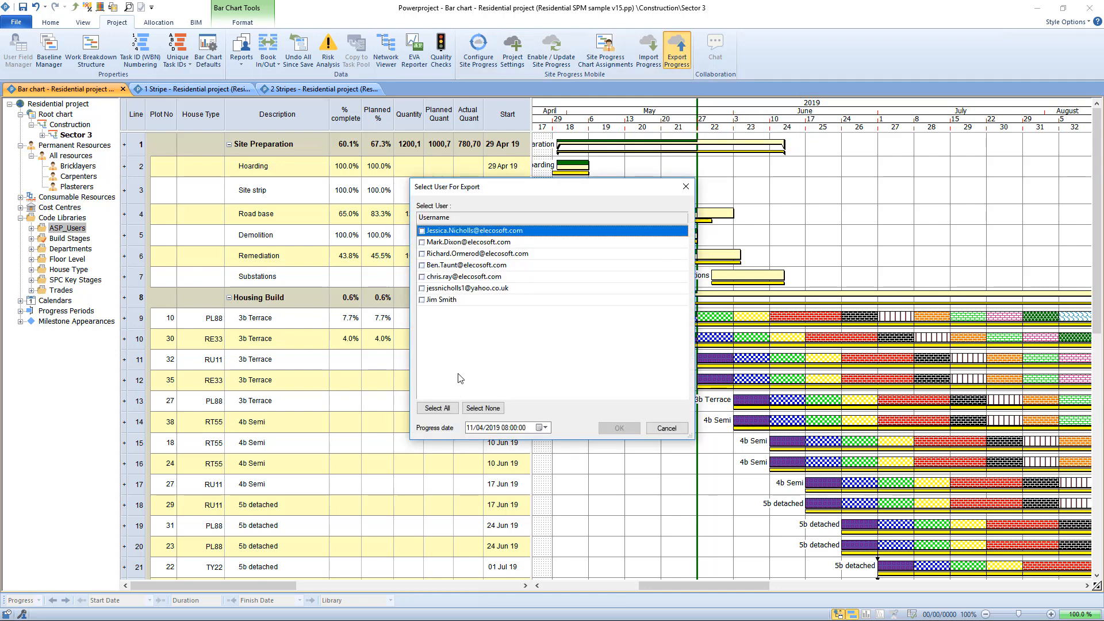
left_click(423, 253)
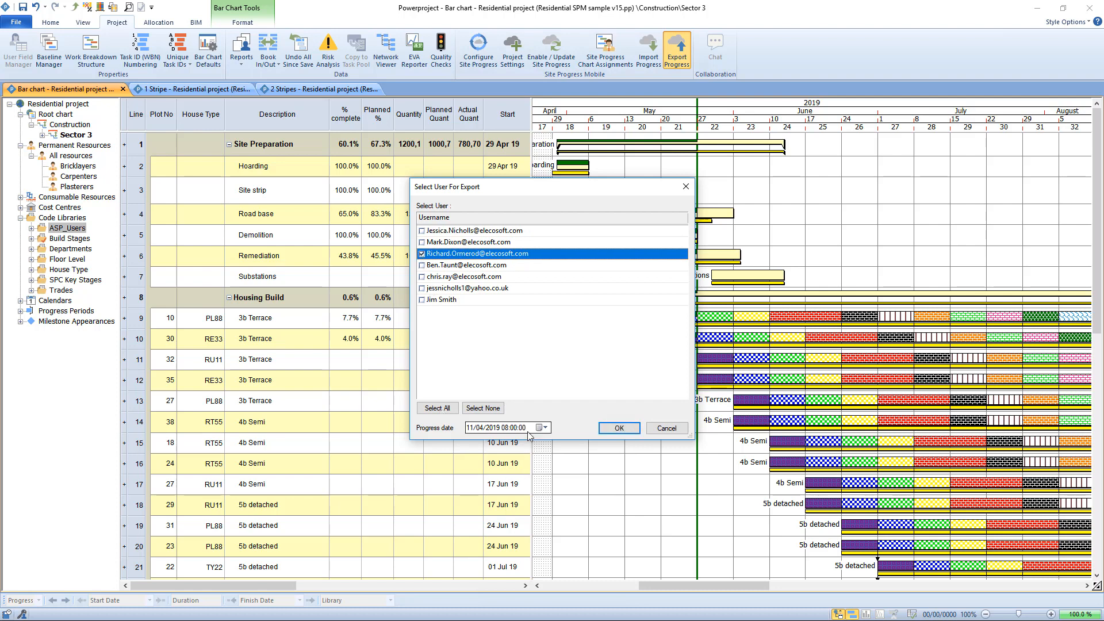
left_click(549, 429)
left_click(545, 443)
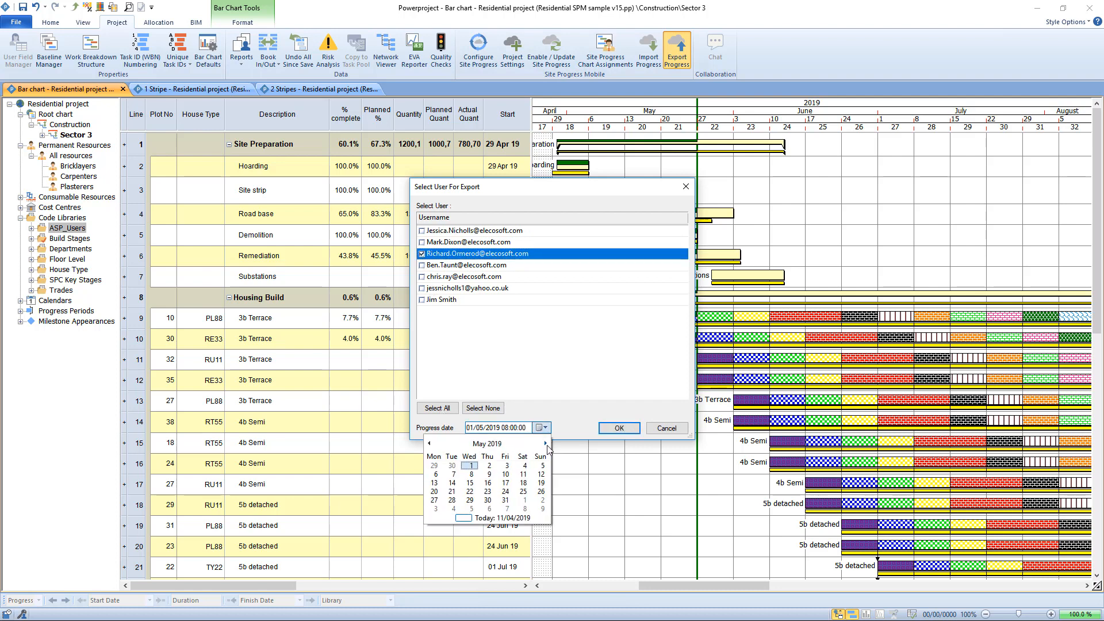
left_click(542, 474)
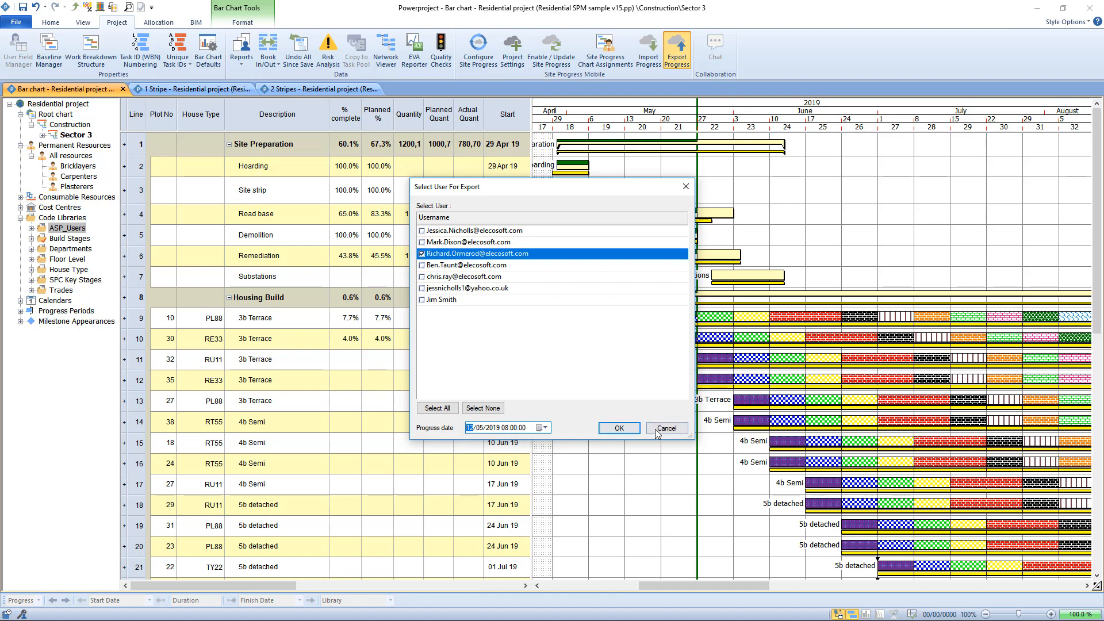
left_click(619, 428)
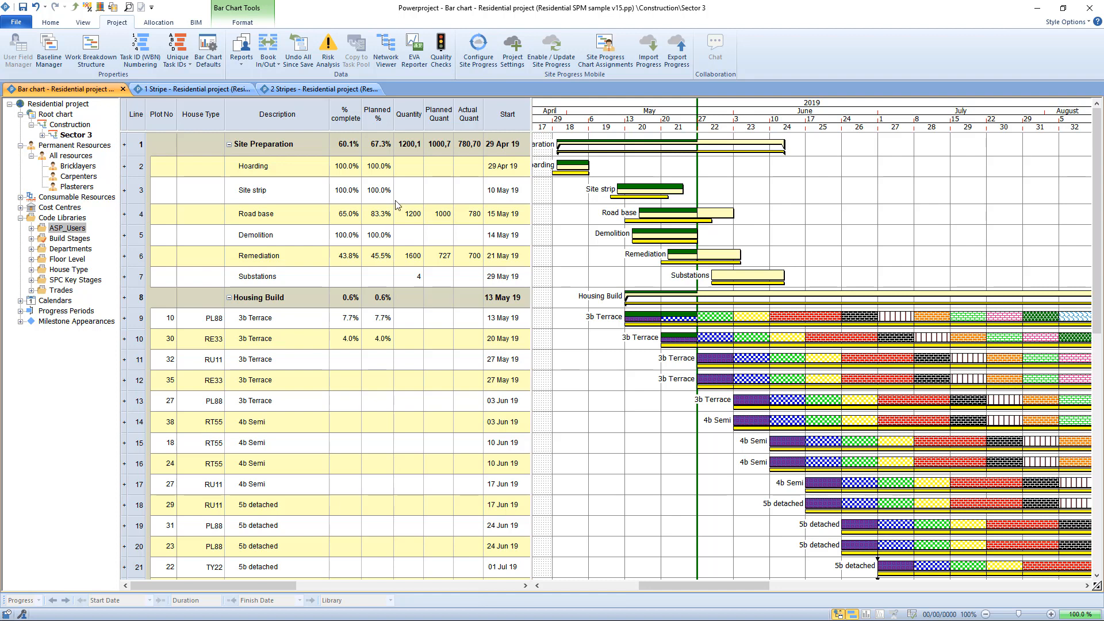
Examine in the 1 Stripe view which Site Preparation and 3b Terrace tasks fall before, inside and beyond the shaded export period.
left_click(177, 90)
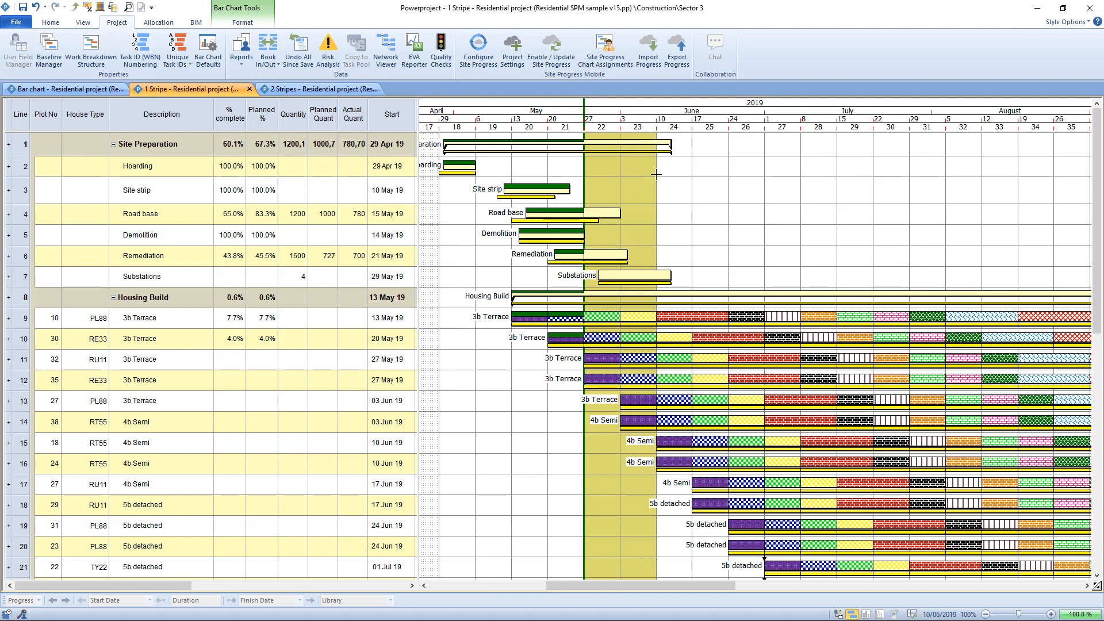
left_click(607, 213)
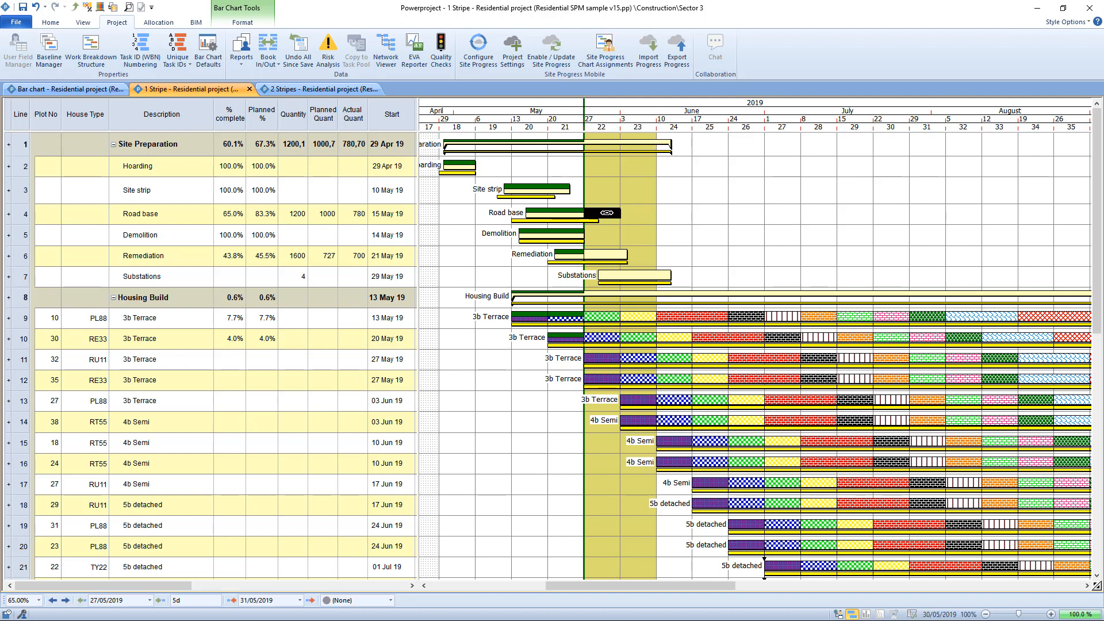
left_click(607, 254)
left_click(629, 276)
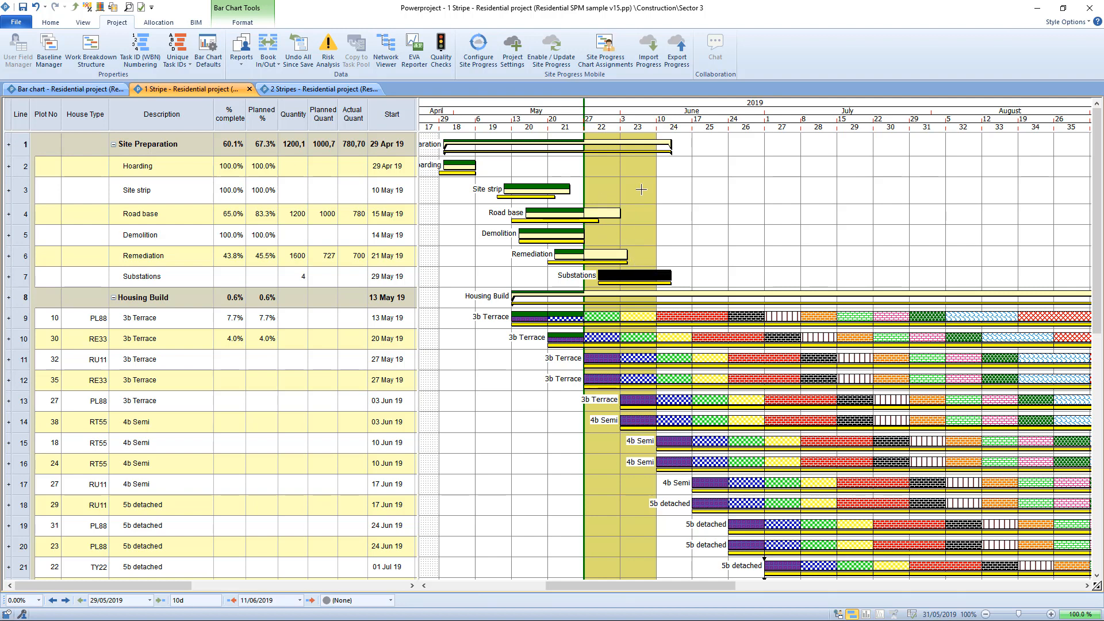
left_click(673, 191)
left_click(547, 187)
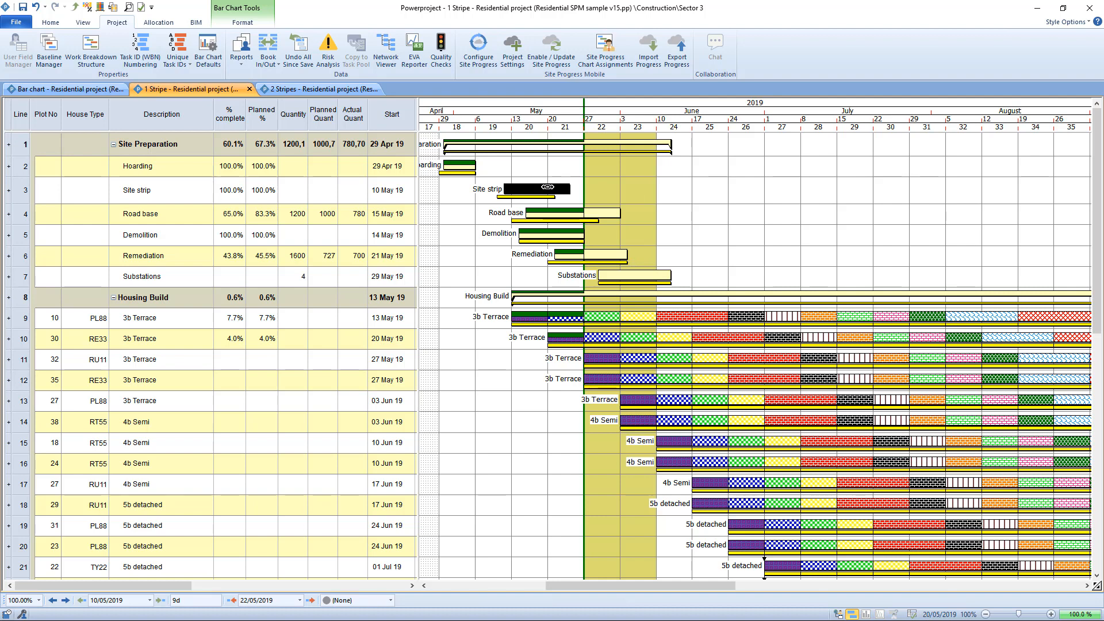
left_click(696, 242)
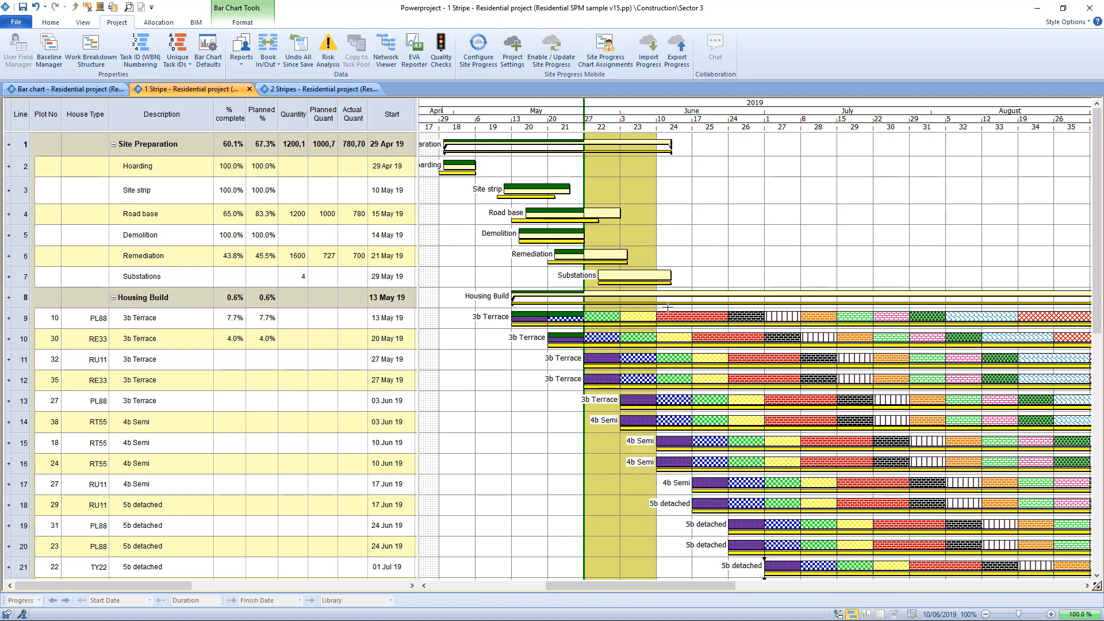
left_click(680, 316)
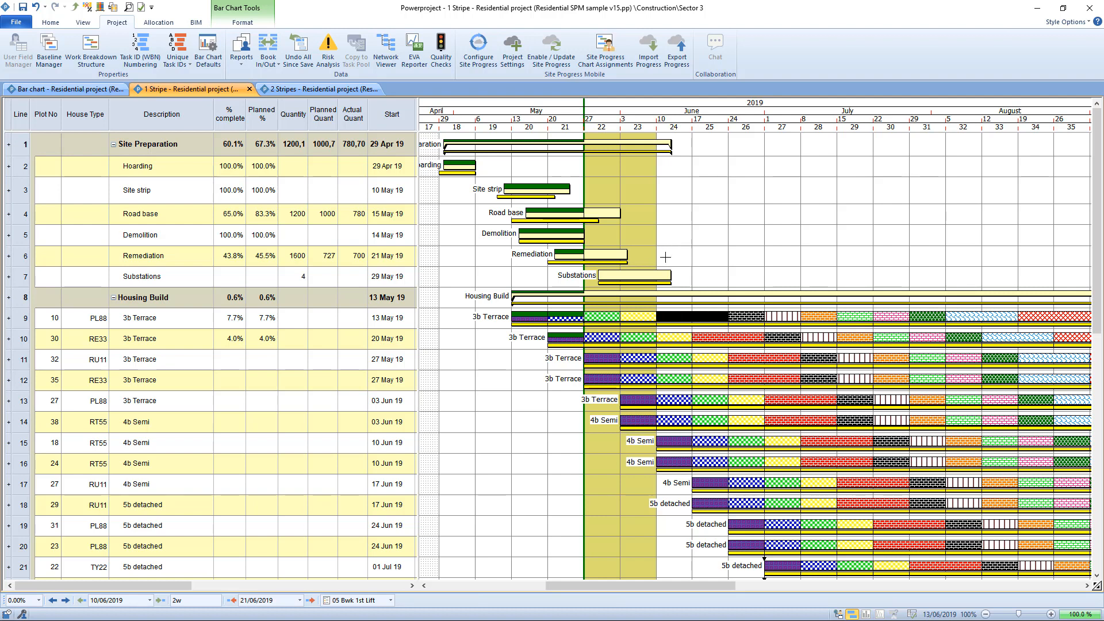
left_click(640, 272)
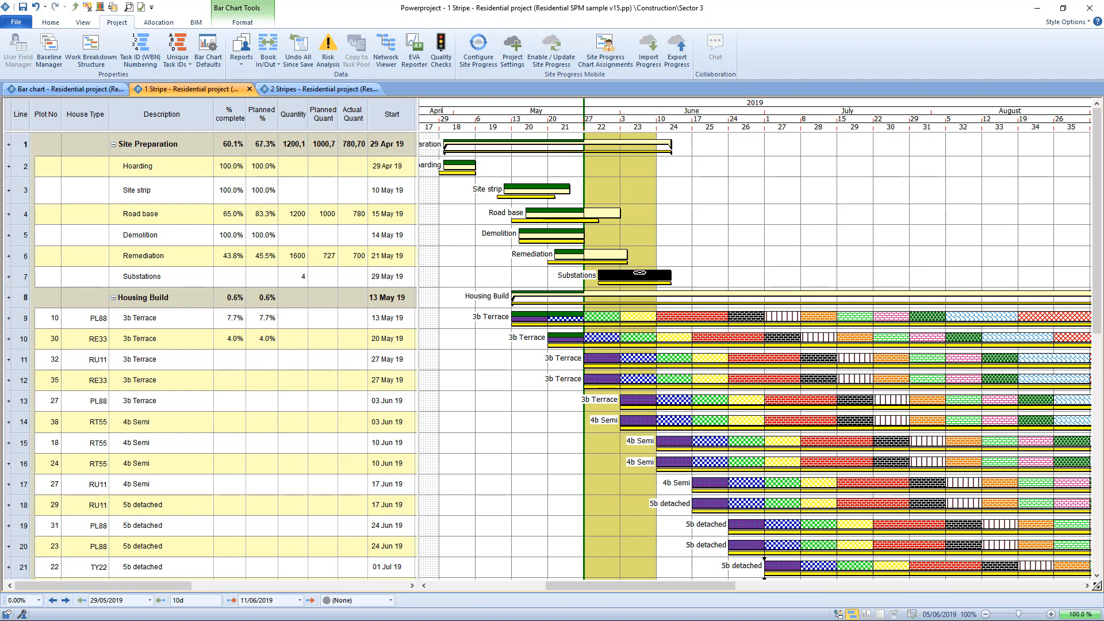
left_click(714, 245)
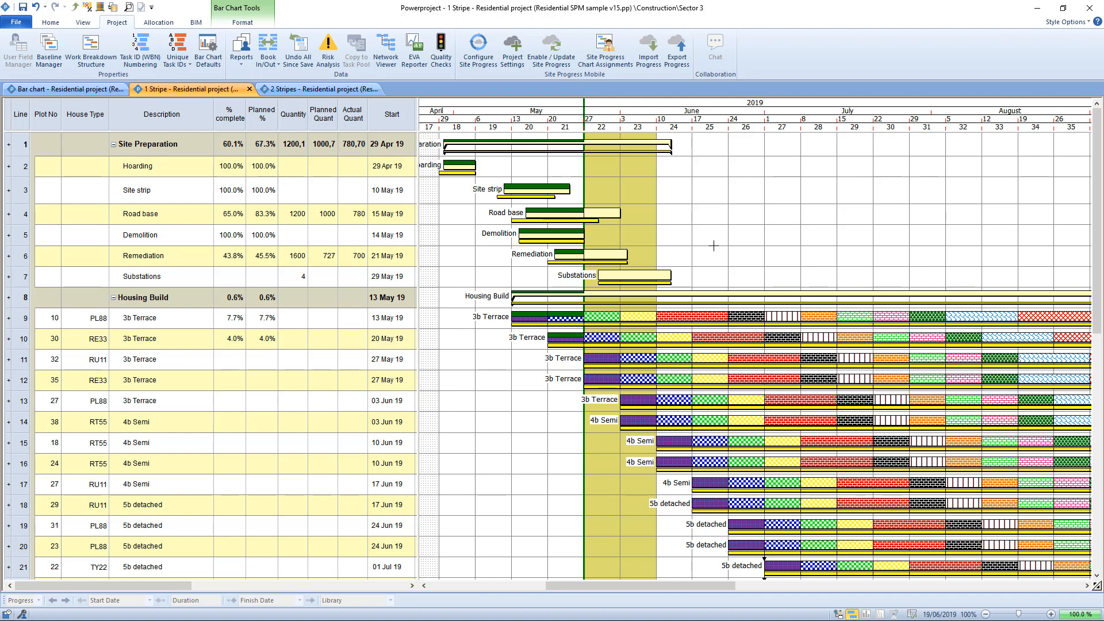
left_click(653, 282)
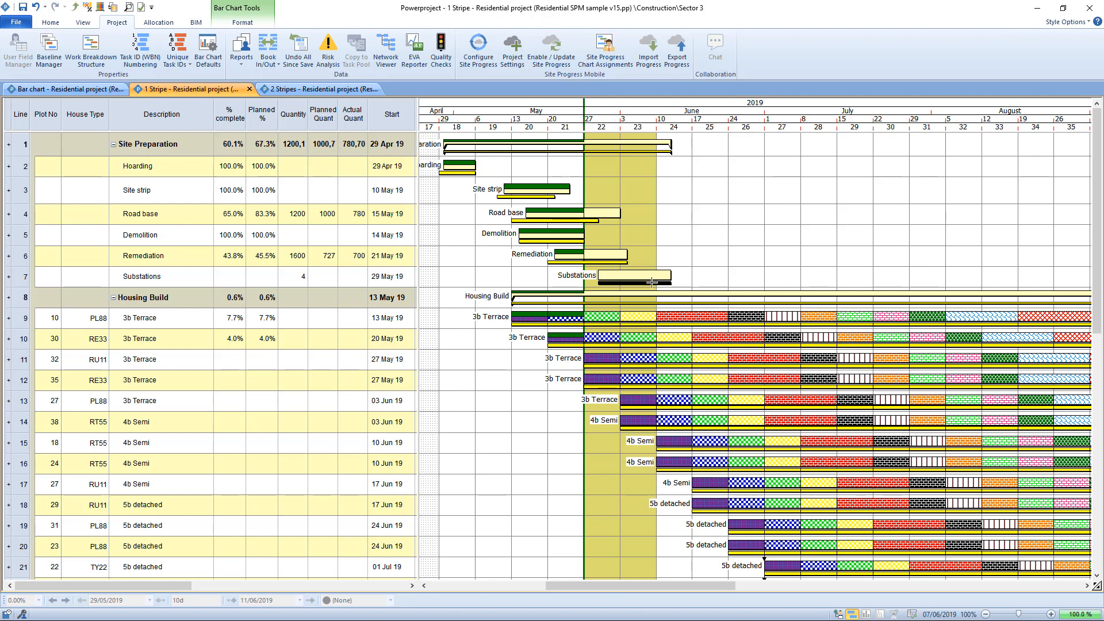
left_click(691, 230)
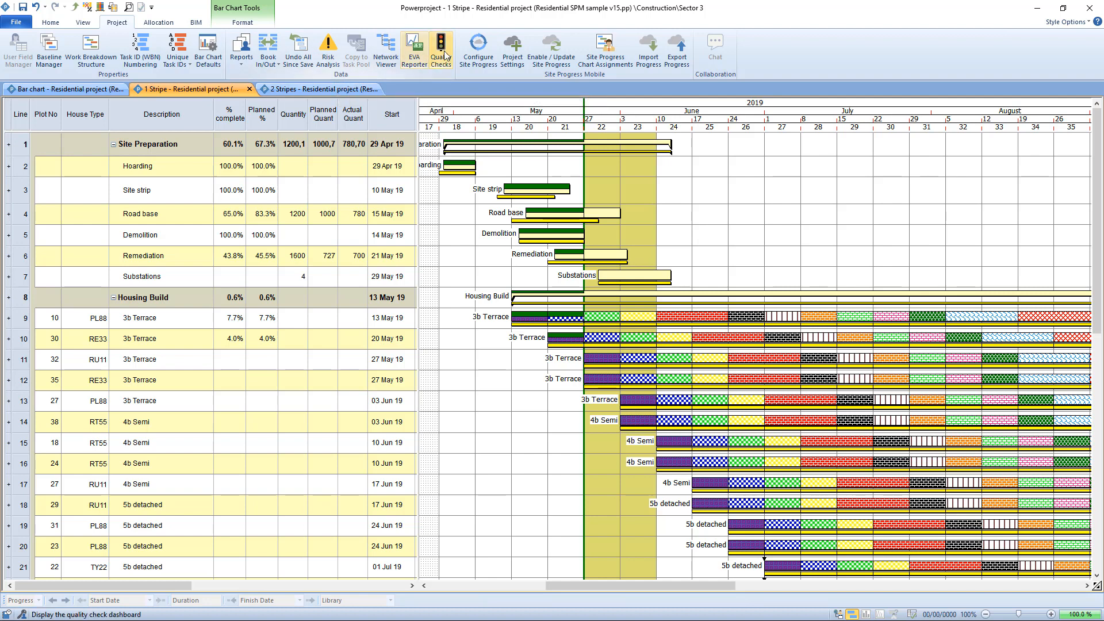
Review the number of days beyond the progress date in the Site Progress Mobile export settings and cancel without changes.
left_click(480, 47)
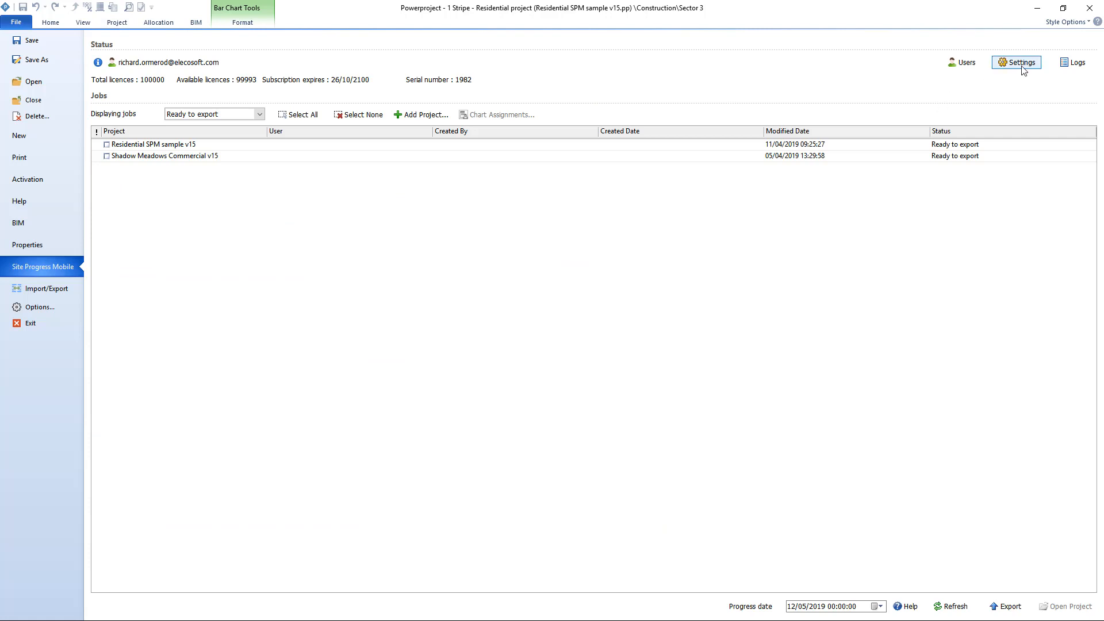
left_click(1023, 68)
left_click_drag(480, 219, 441, 218)
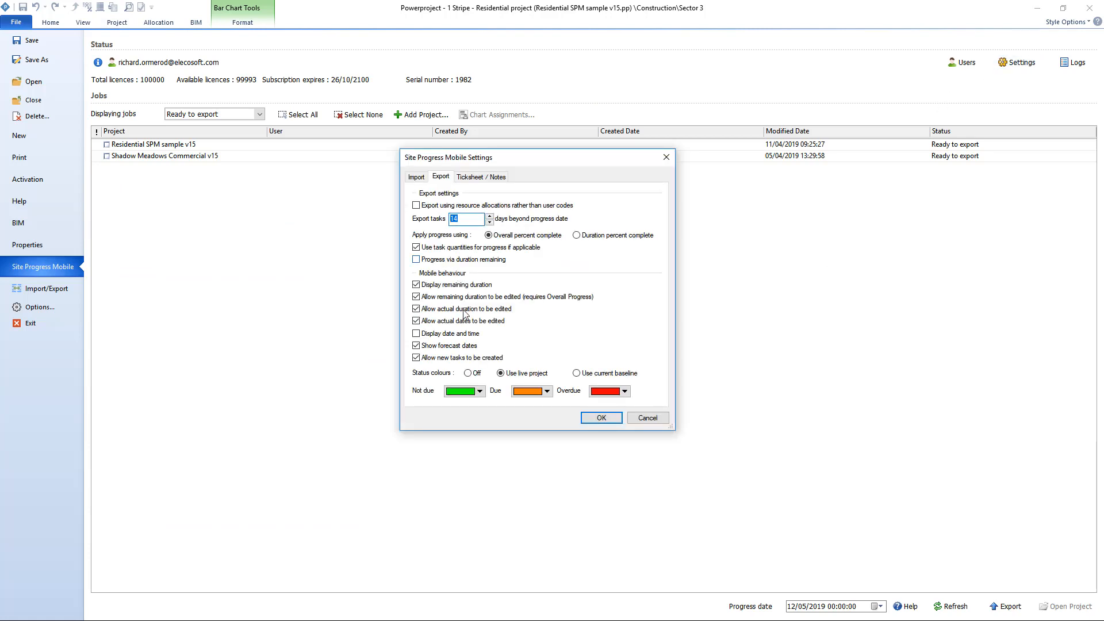
left_click(654, 422)
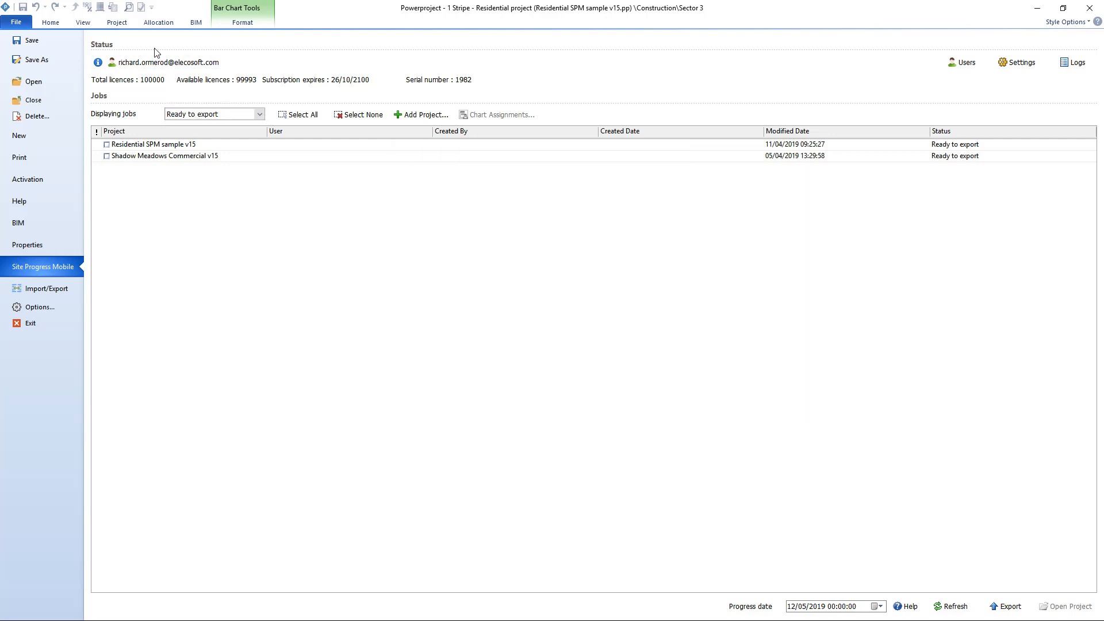
Examine in the 2 Stripes view which tasks fall within the extended export period, comparing it with the 1 Stripe view.
left_click(120, 23)
left_click(333, 89)
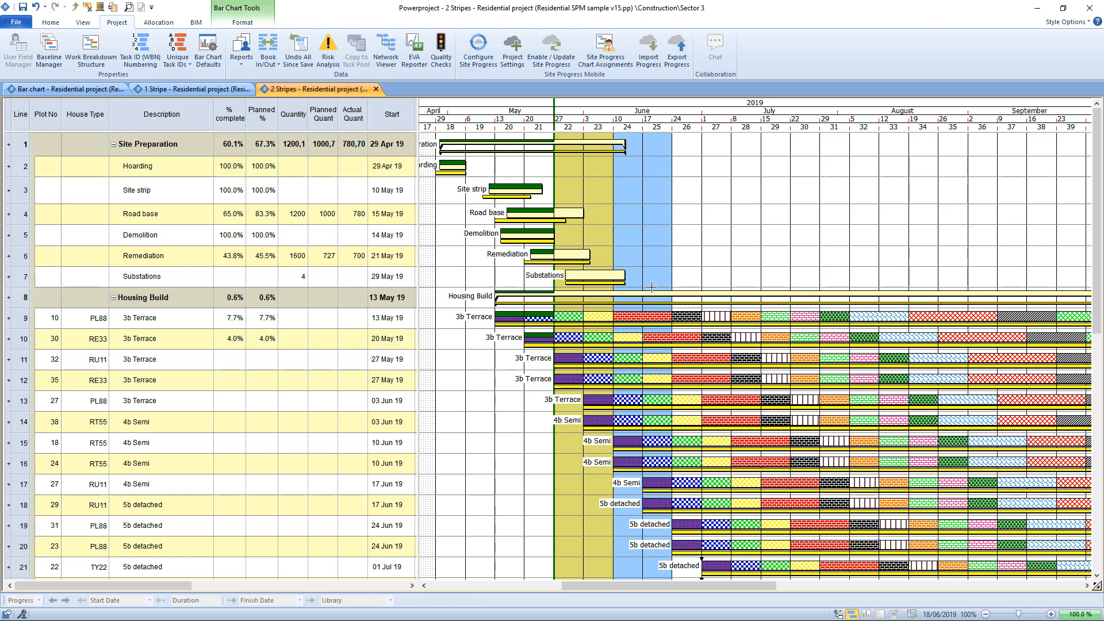
left_click(653, 315)
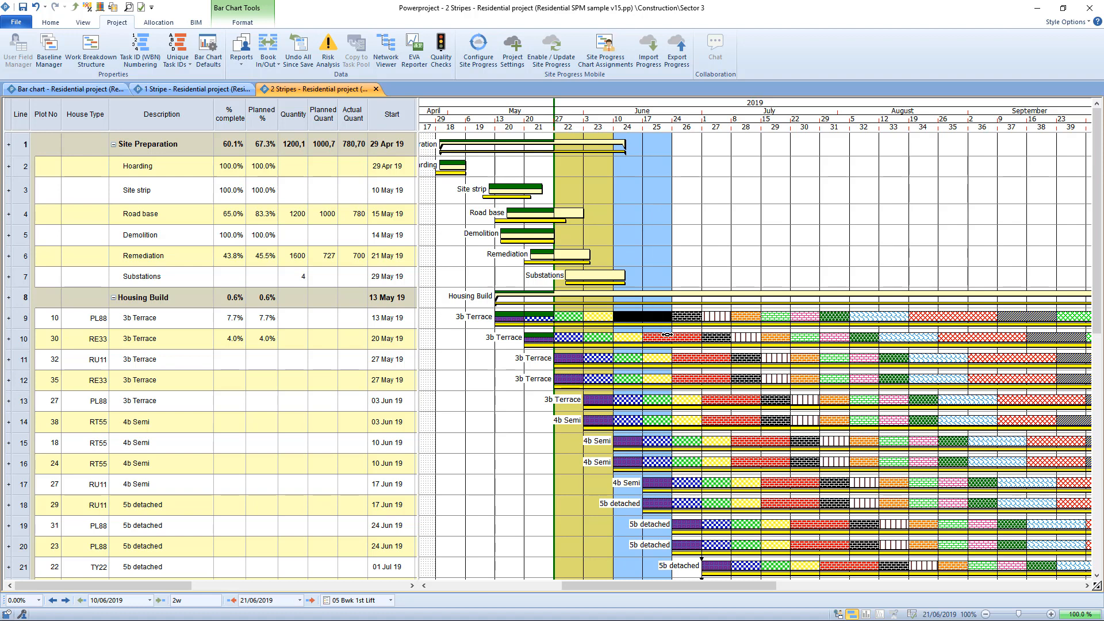
left_click(666, 335)
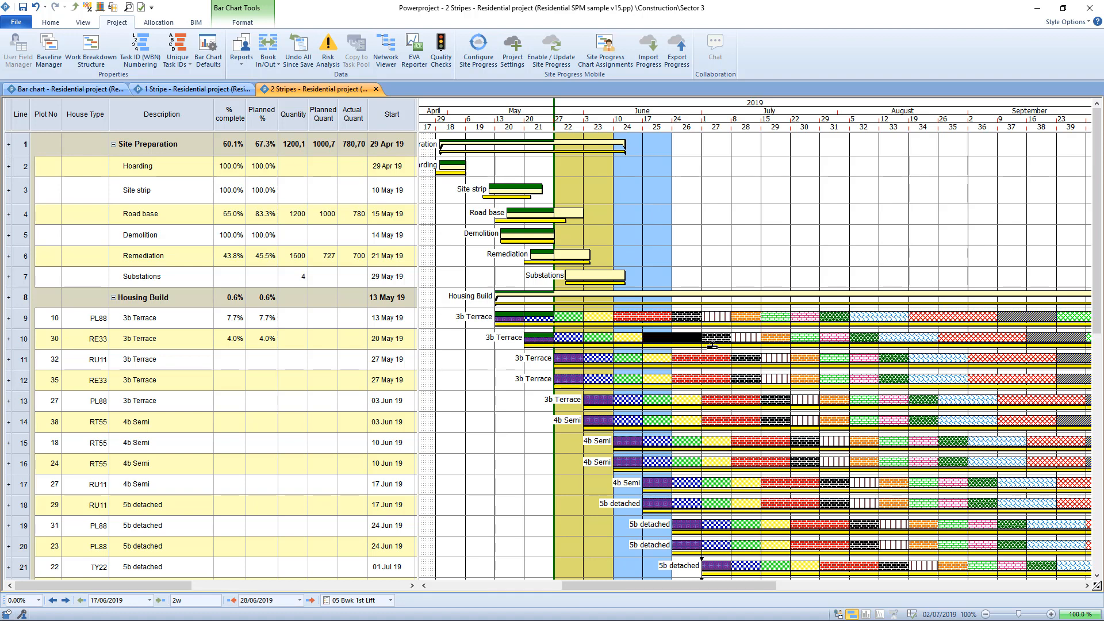
left_click(717, 338)
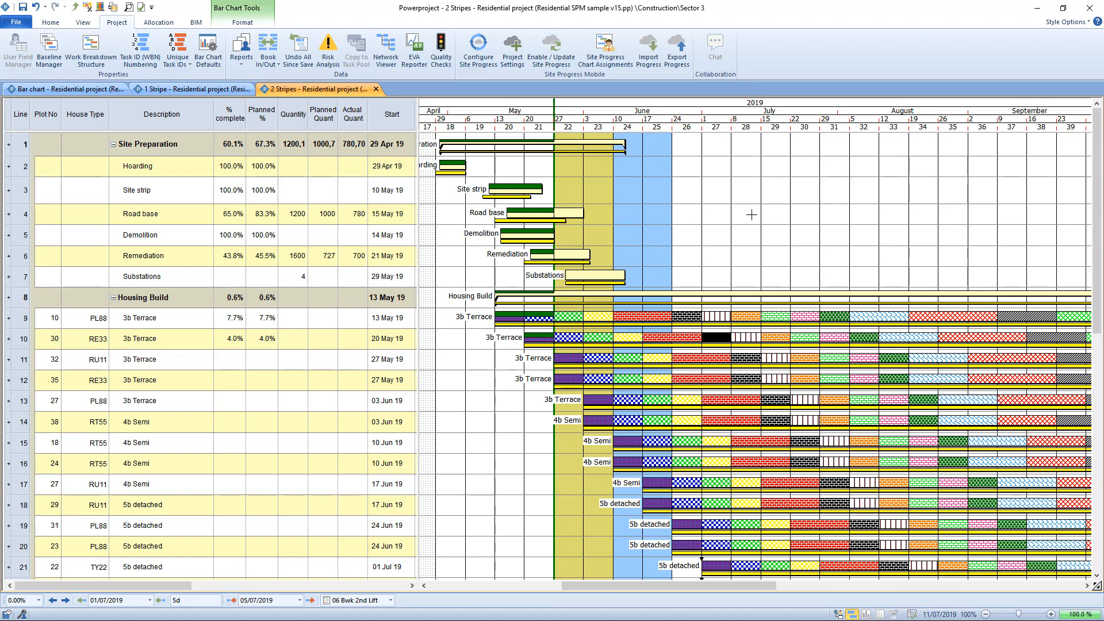
left_click(201, 91)
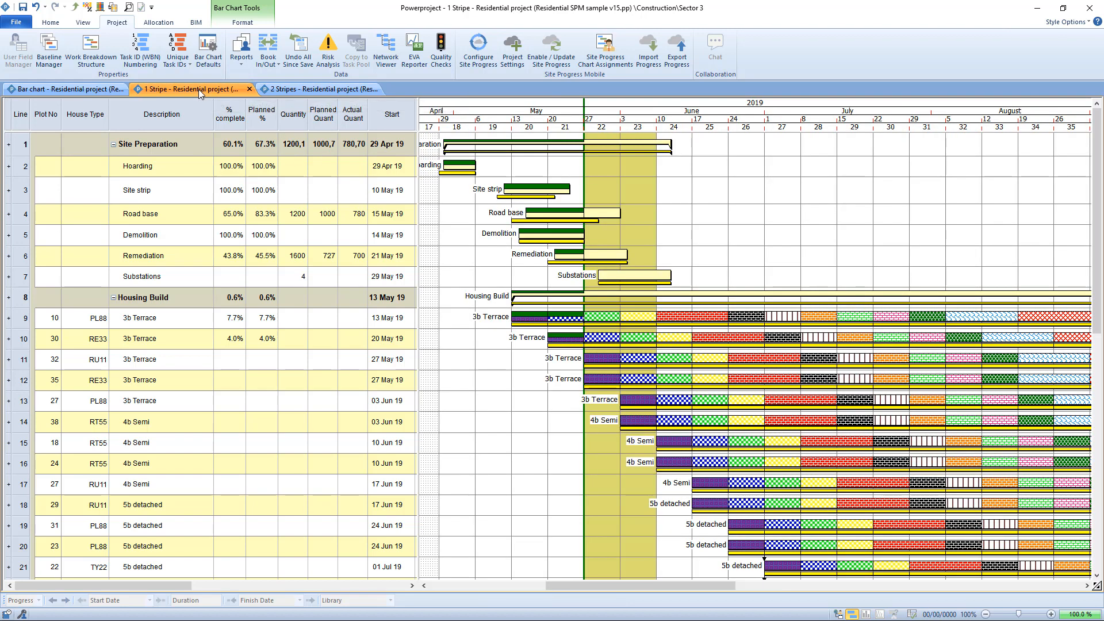
left_click(291, 90)
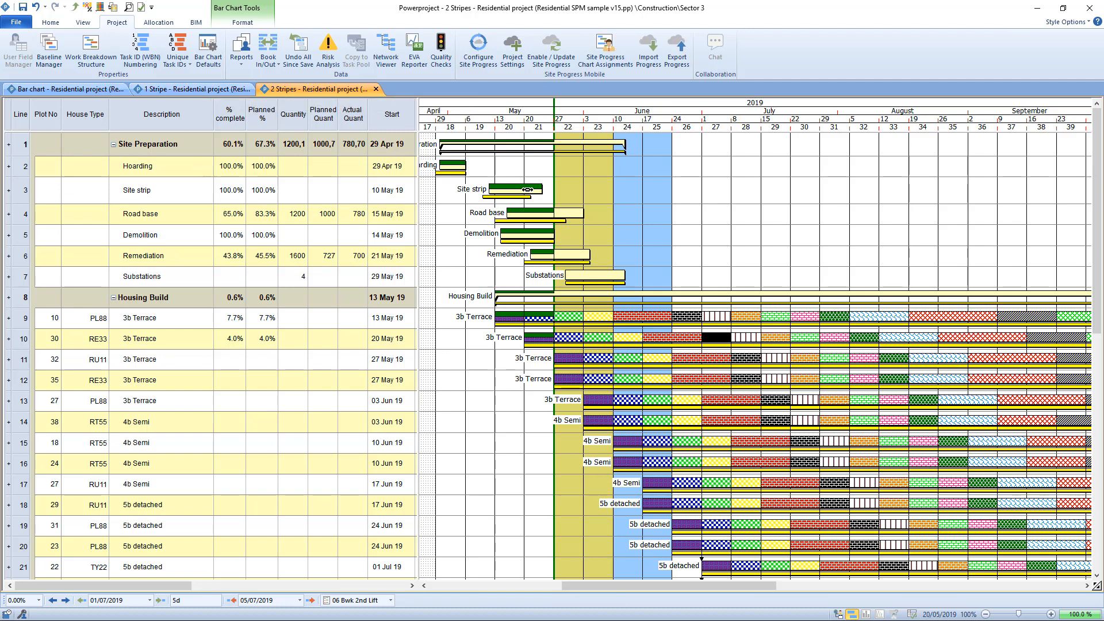
left_click(527, 189)
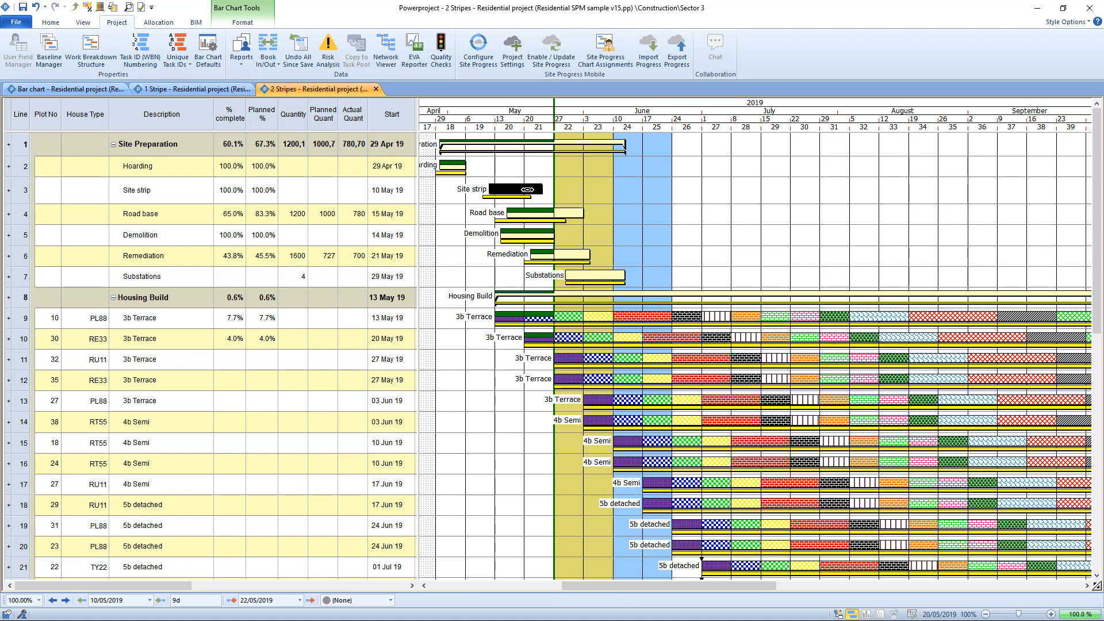
Start a progress export from the main bar chart for the third listed user, with the progress date 09/06/2019.
left_click(81, 91)
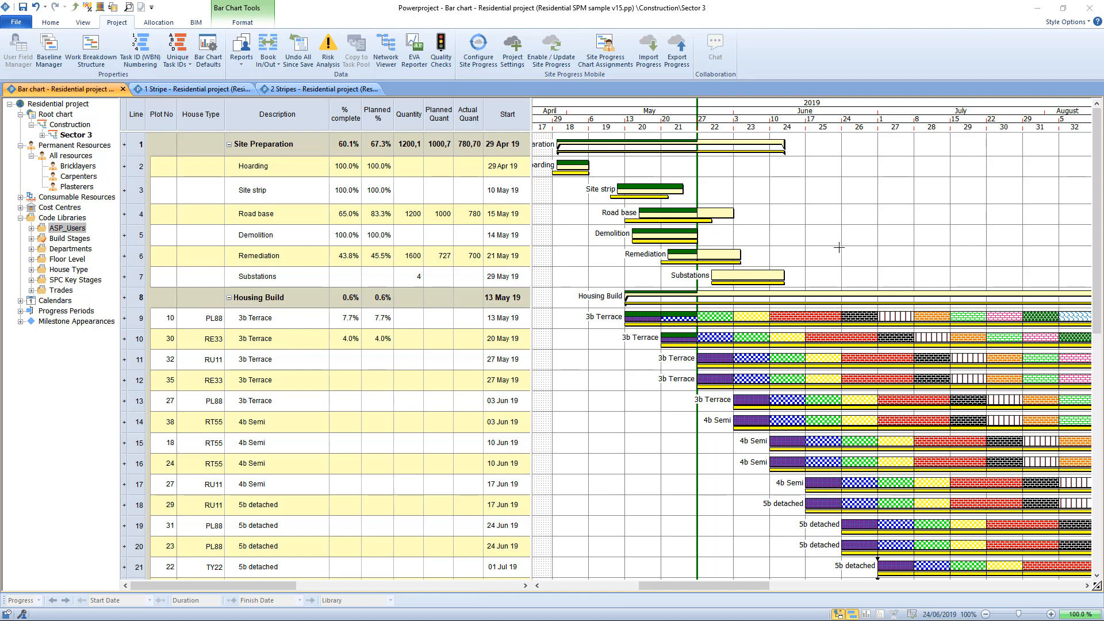
left_click(682, 58)
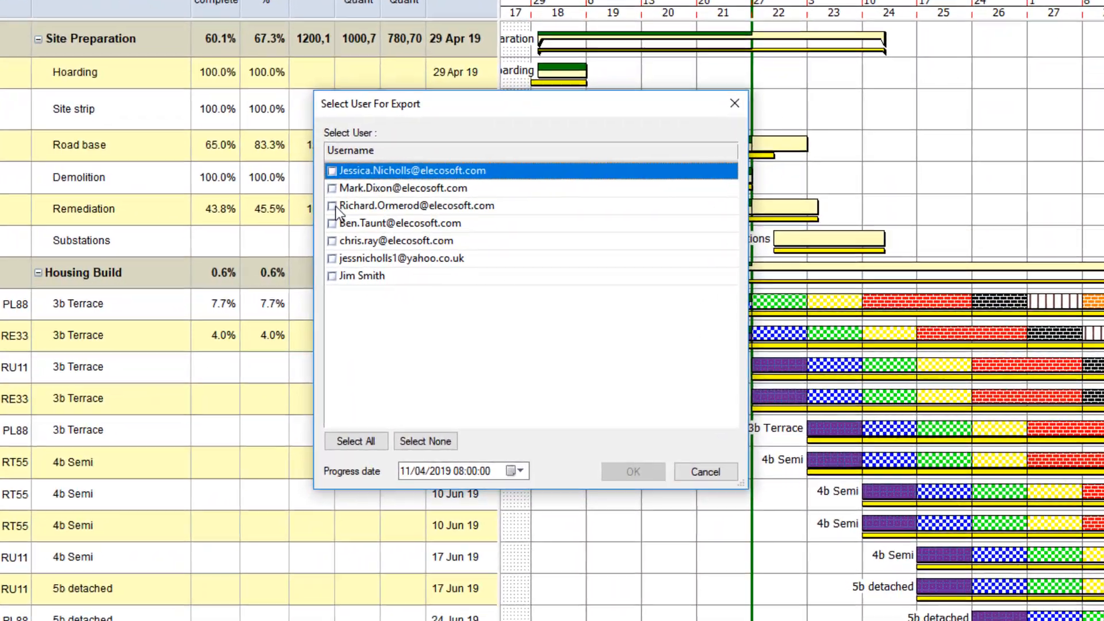
left_click(363, 223)
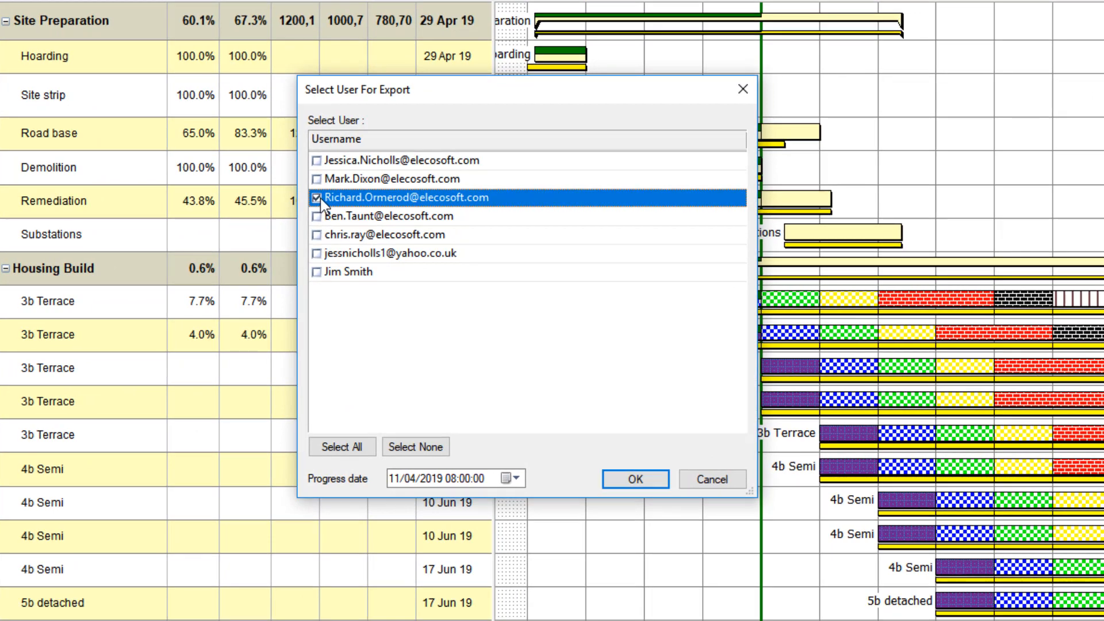
left_click(516, 478)
left_click(515, 504)
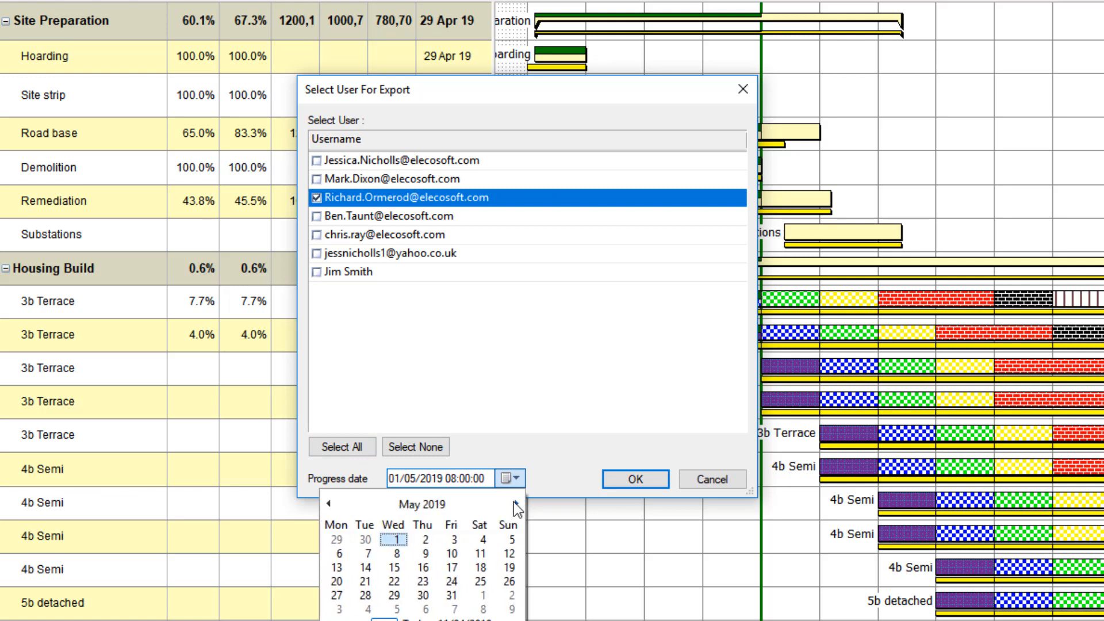
left_click(515, 504)
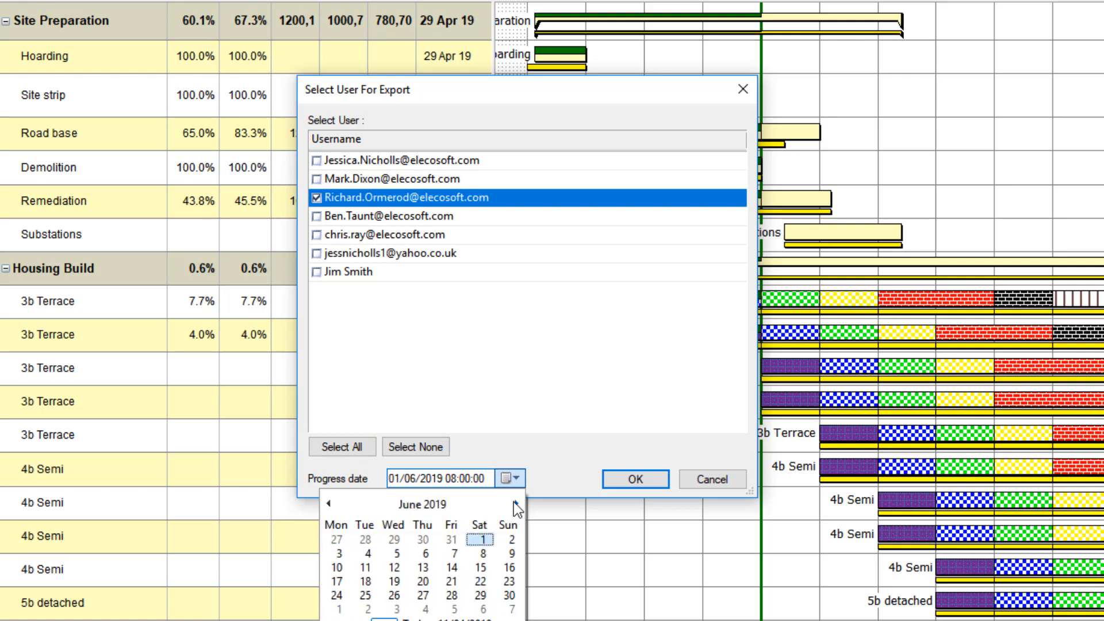
left_click(512, 554)
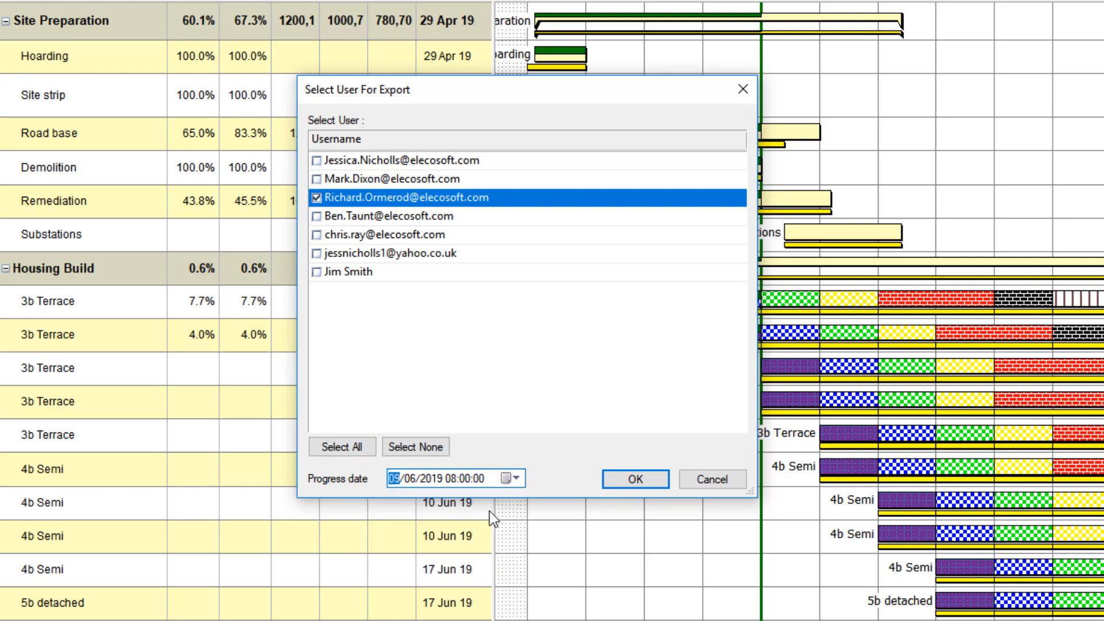
Set the hour of the progress date to 17 and export the progress to the selected user.
left_click(452, 481)
type("1")
type("15")
type("17")
left_click(652, 483)
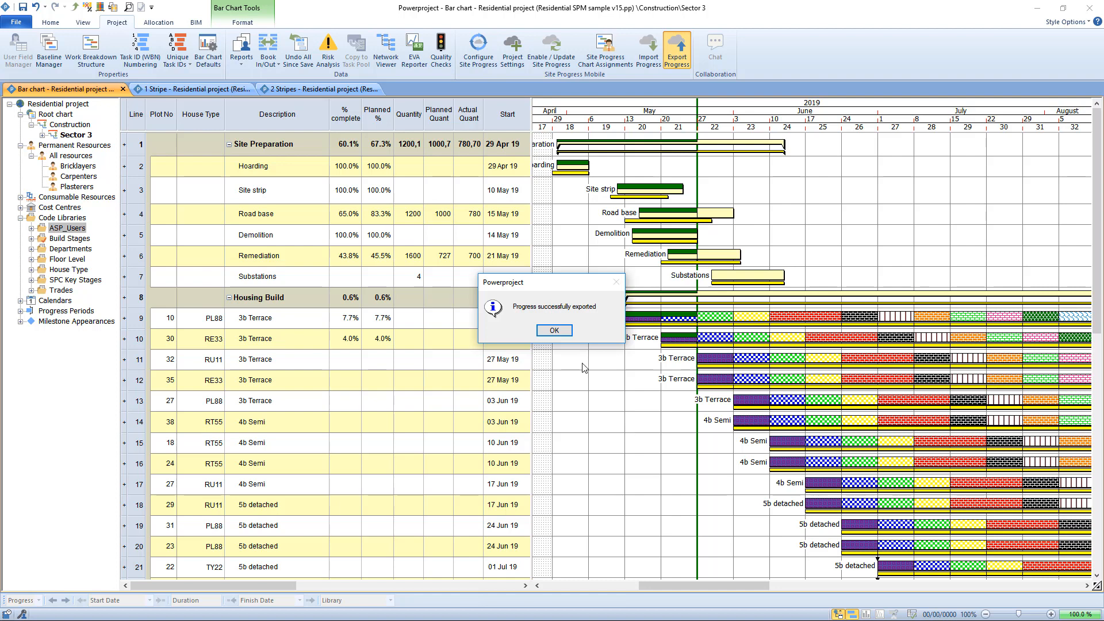
Dismiss the export message, close the residential project and open the Site Progress Mobile jobs overview.
left_click_drag(556, 282, 556, 249)
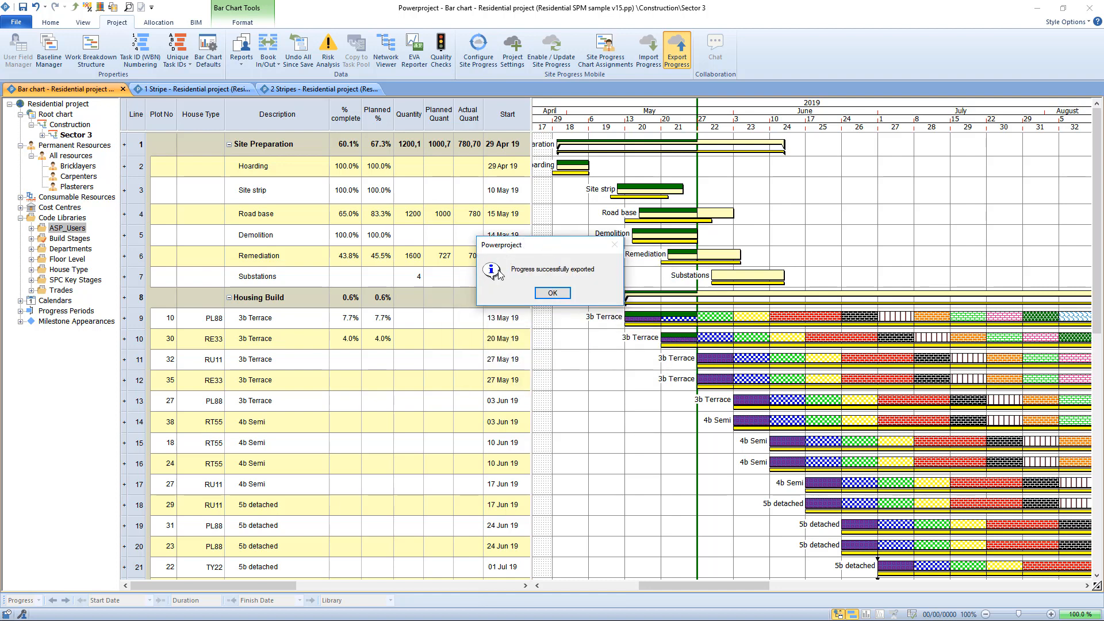
left_click(552, 293)
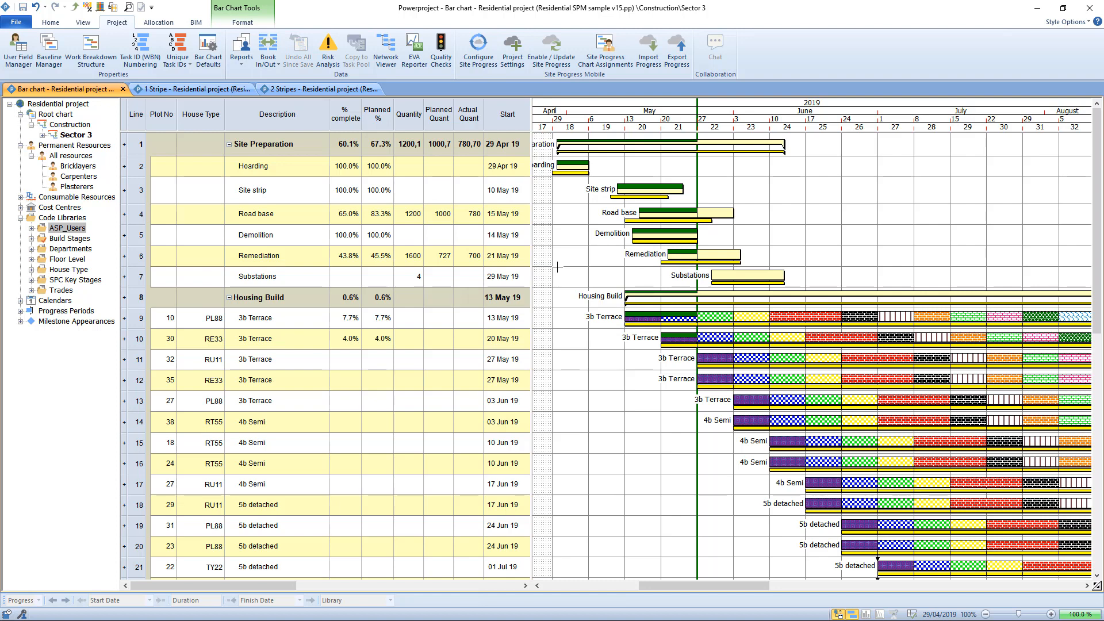
left_click(17, 22)
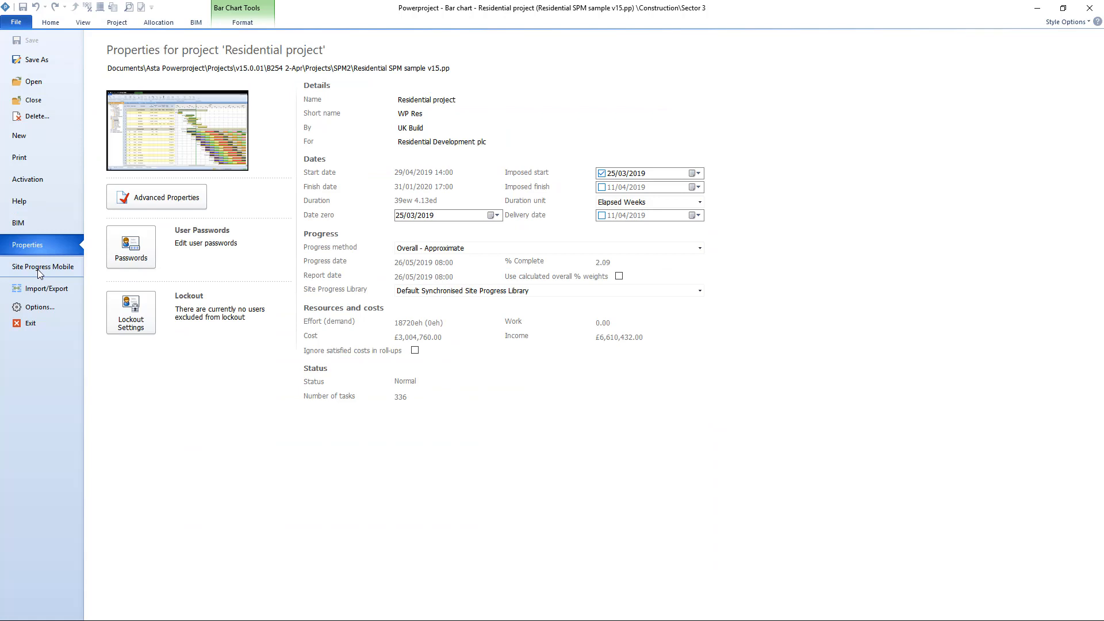
left_click(42, 101)
left_click(43, 101)
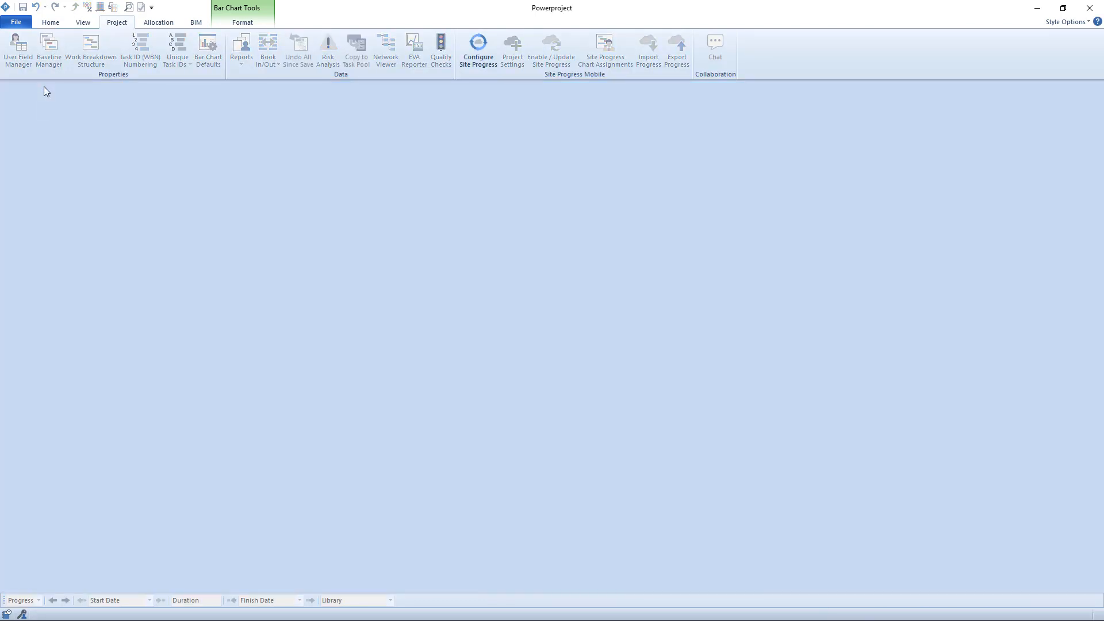
left_click(18, 22)
left_click(45, 266)
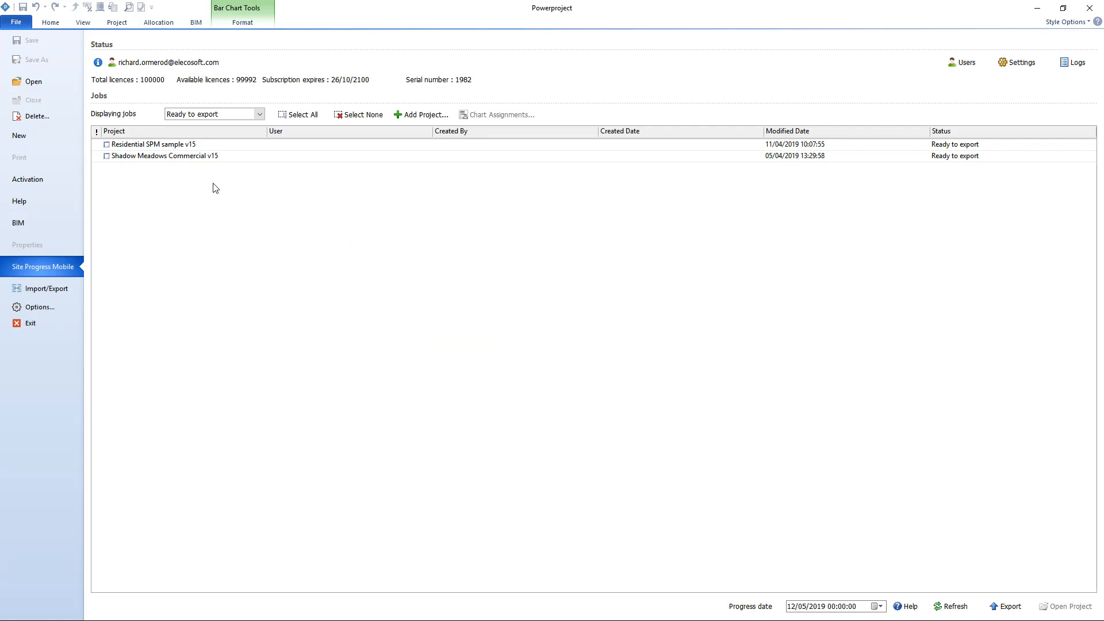
Select all projects that are ready to export and set their progress date to 09/06/2019.
left_click(304, 116)
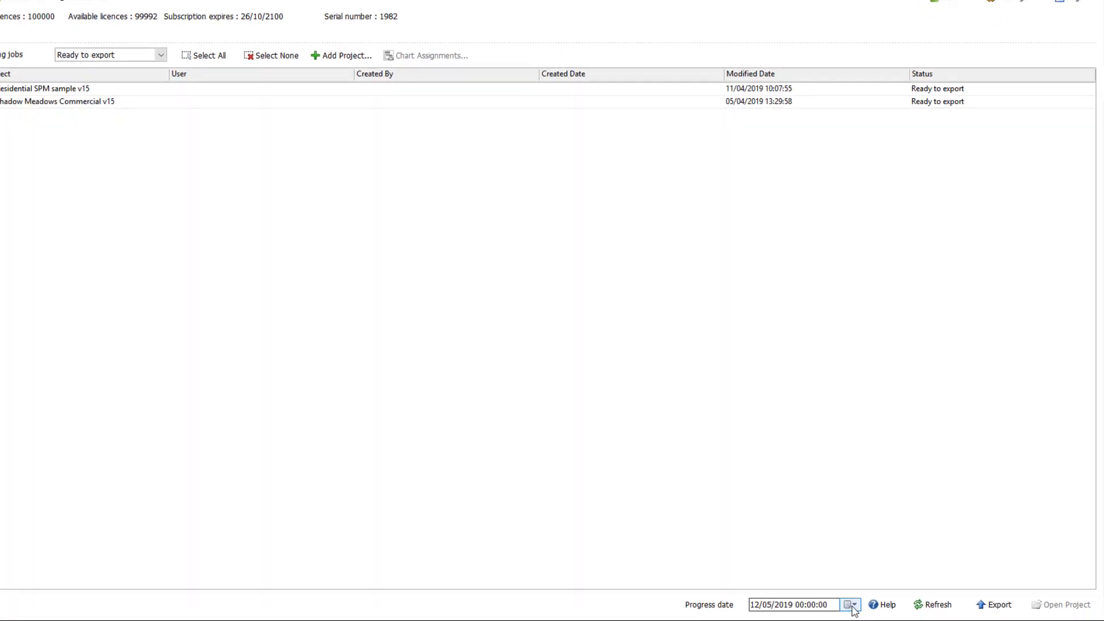
left_click(855, 604)
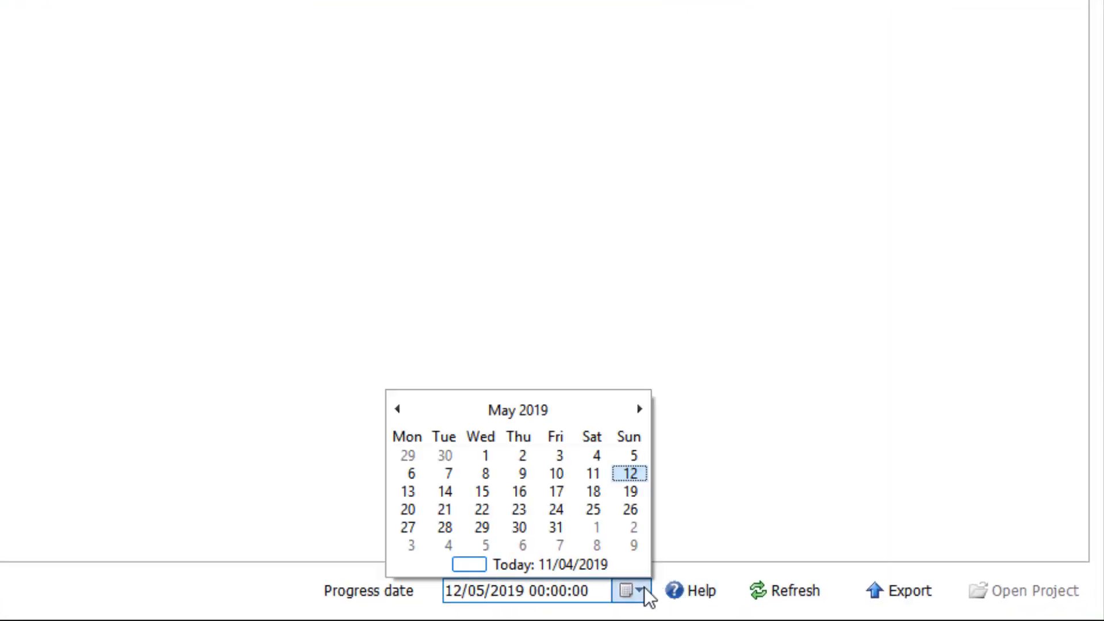
left_click(637, 403)
left_click(636, 478)
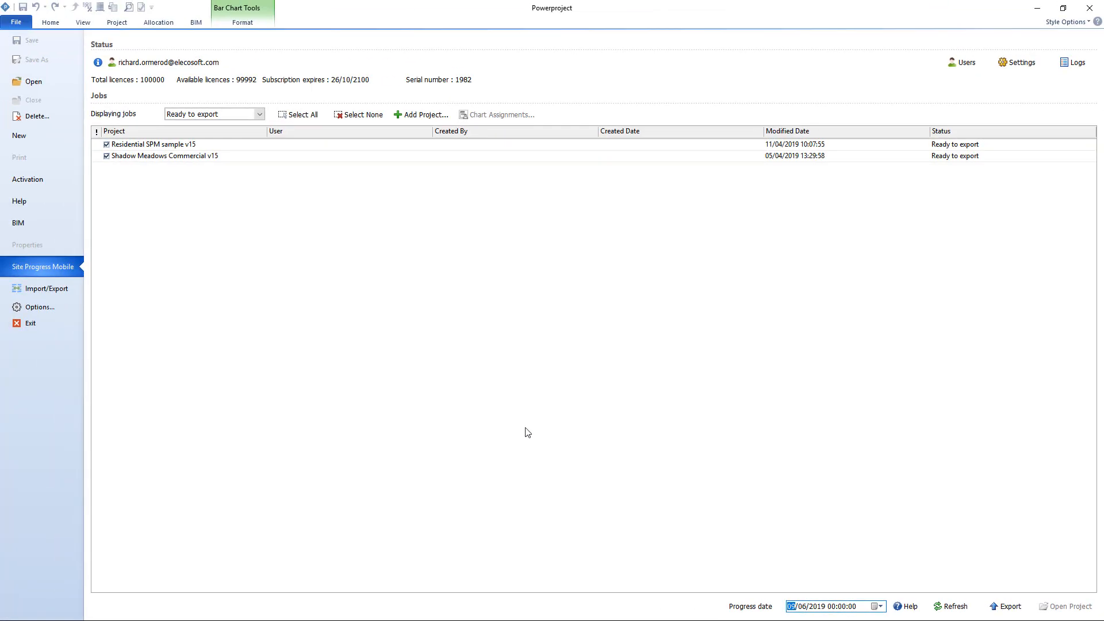
Review the available job status filters for the jobs list, keeping the Ready to export filter.
left_click(259, 113)
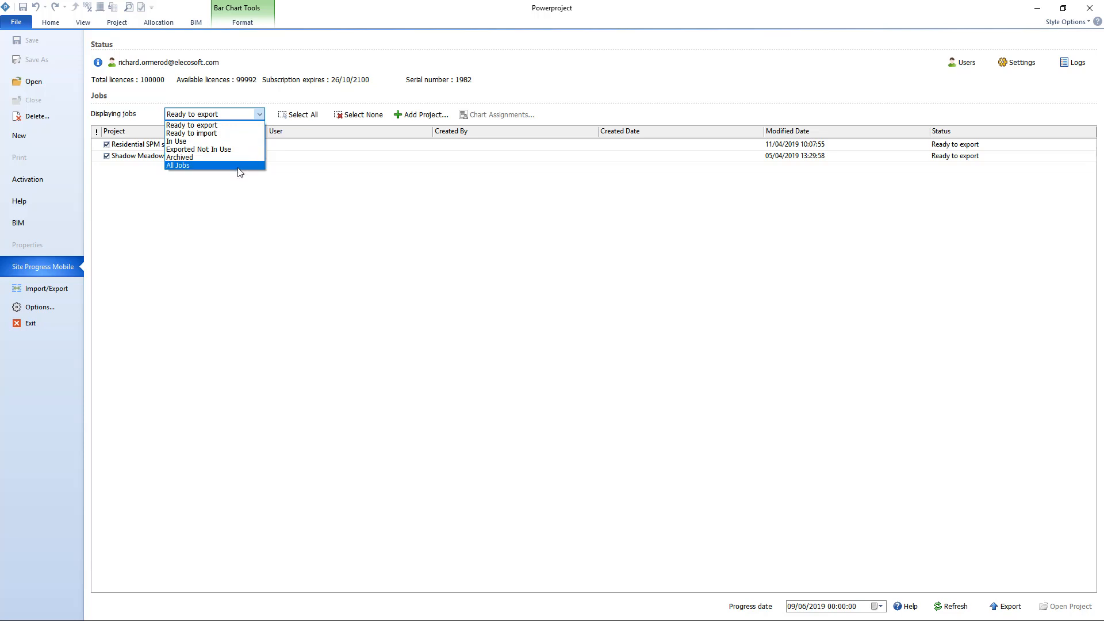
left_click(240, 204)
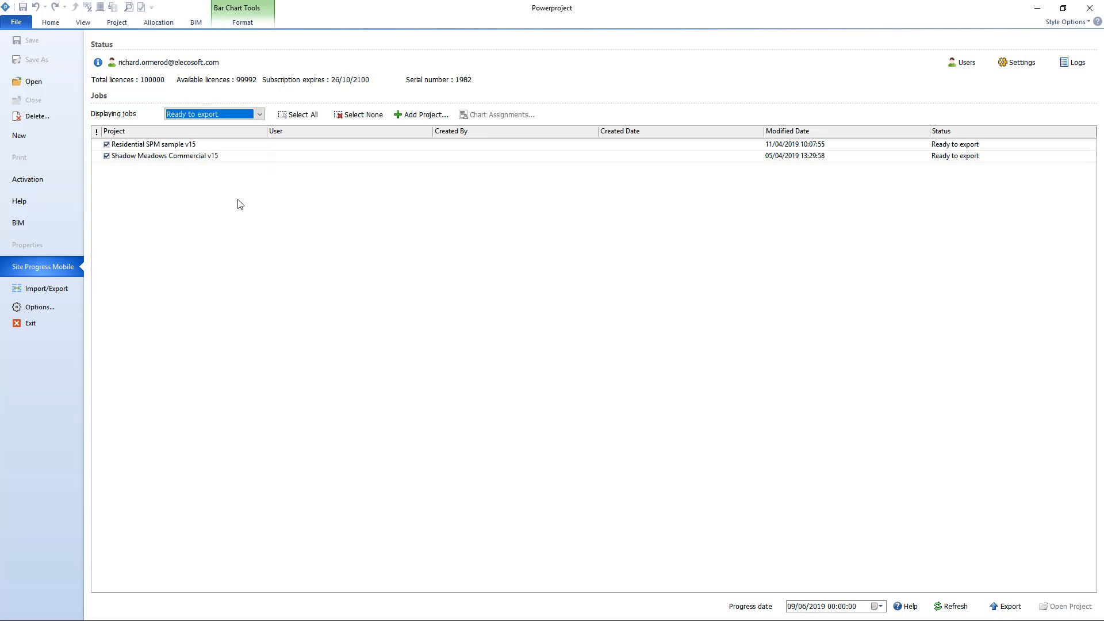
left_click(235, 209)
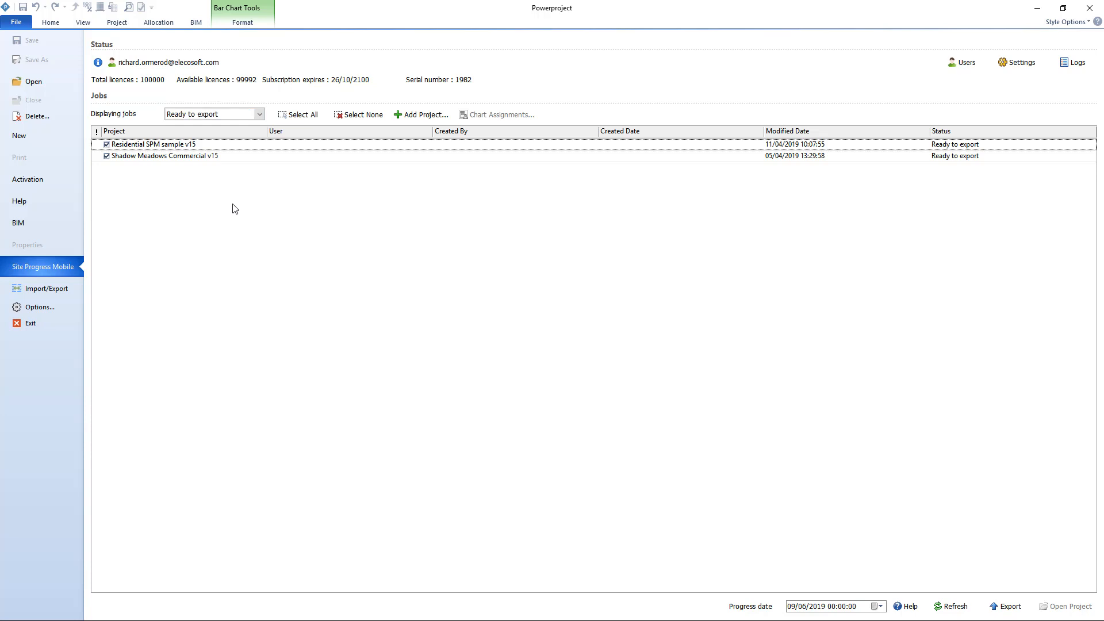